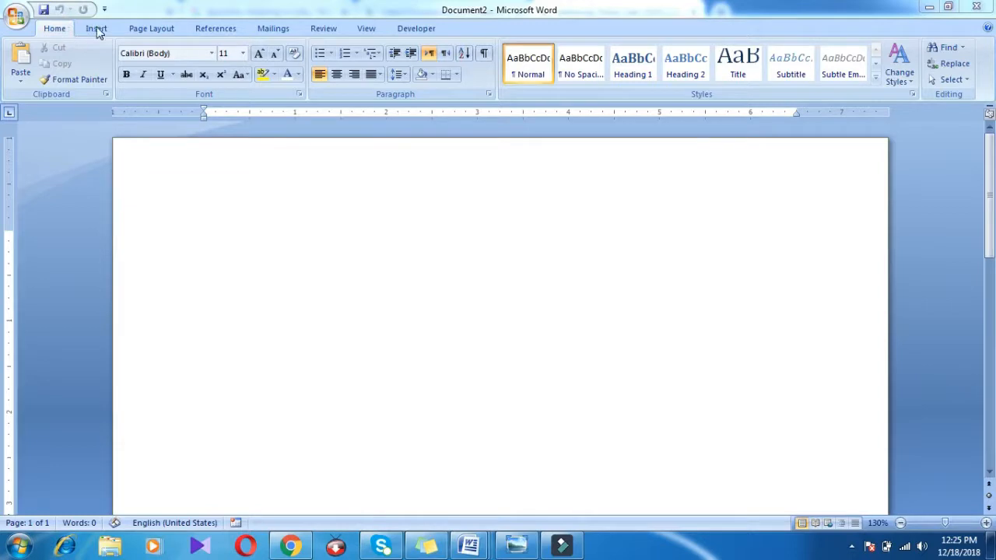
- Insert a table of seven columns and four rows into the blank document
{"action": "left_click", "coordinate": [96, 28]}
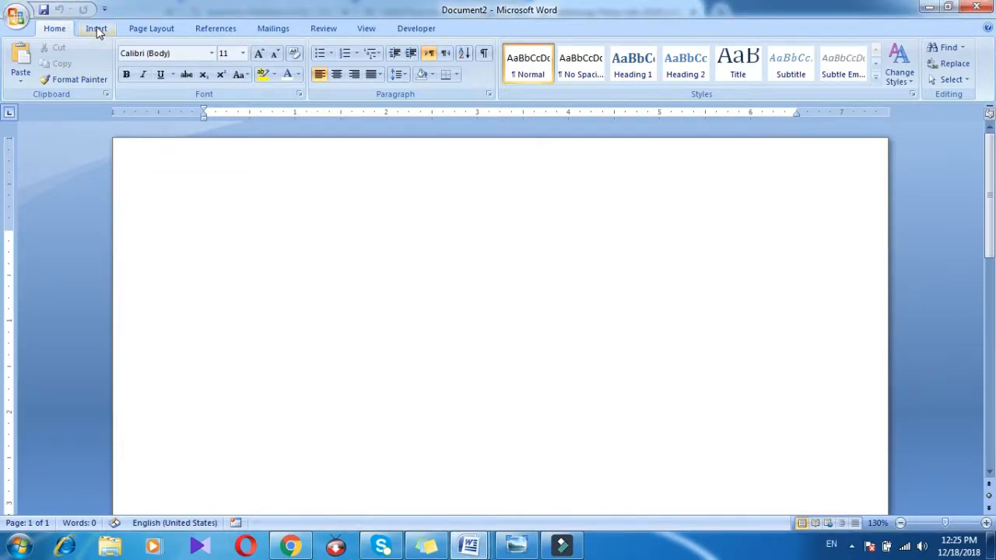
{"action": "left_click", "coordinate": [96, 28]}
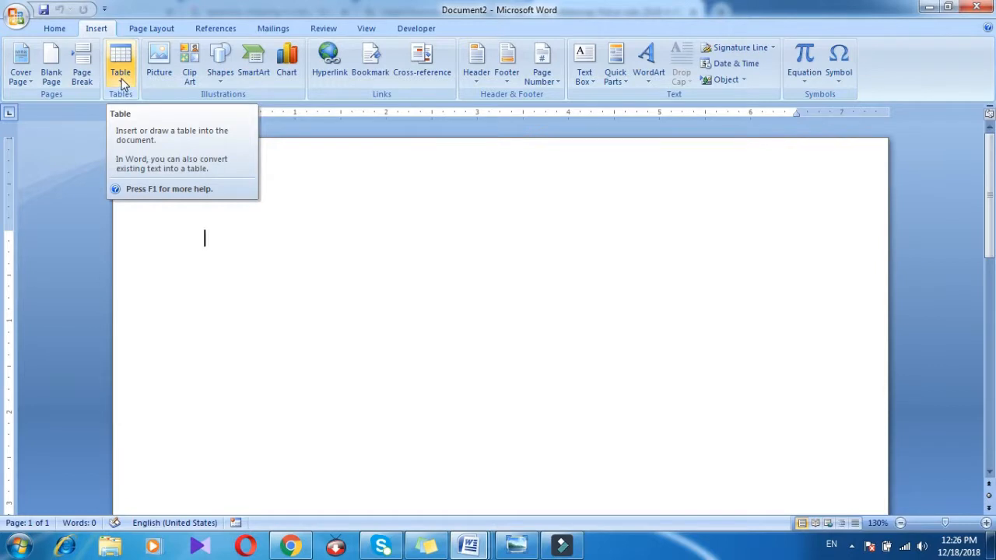
{"action": "left_click", "coordinate": [121, 78]}
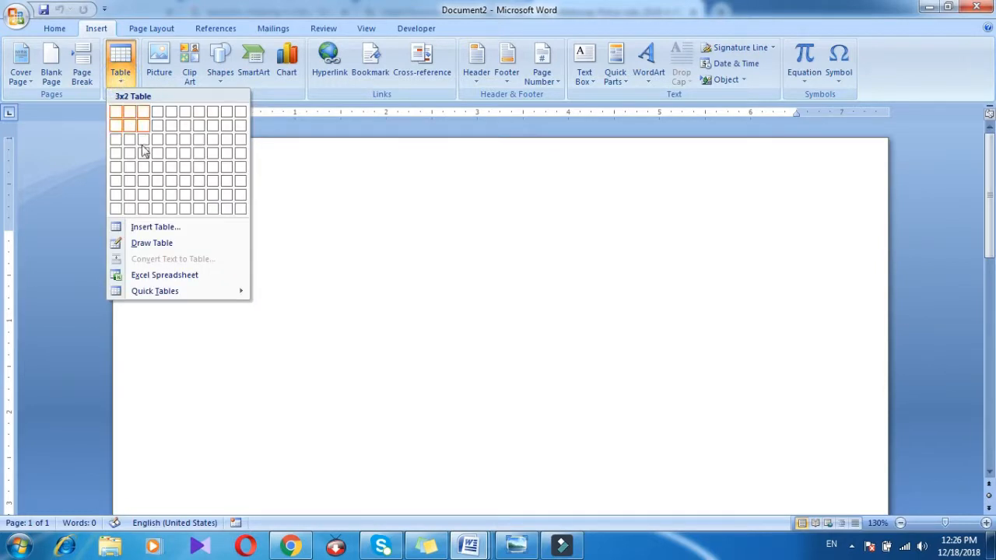
{"action": "left_click", "coordinate": [202, 154]}
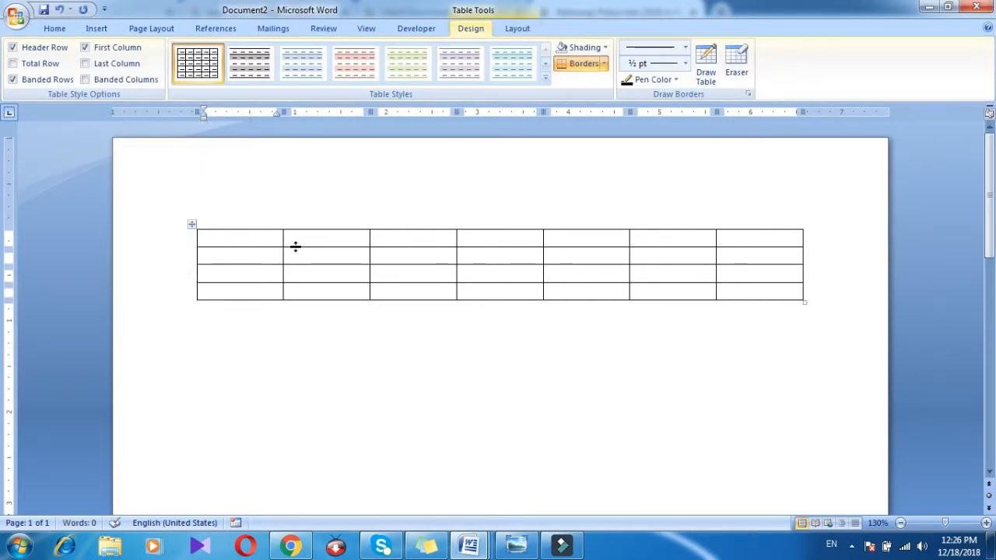
- Select single columns of the table one after another, from the first to the fifth
{"action": "left_click", "coordinate": [255, 220]}
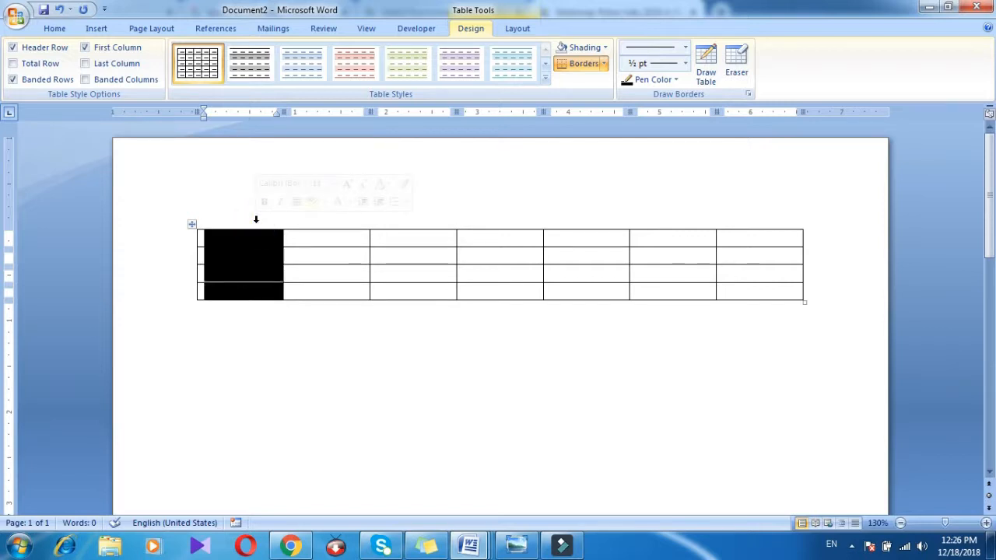
{"action": "left_click", "coordinate": [307, 218]}
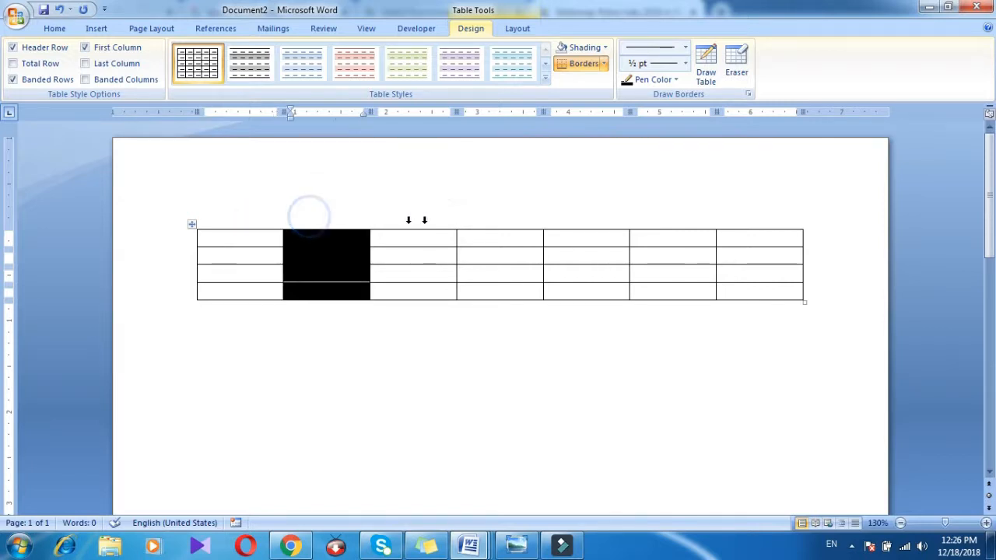
{"action": "left_click", "coordinate": [450, 219]}
{"action": "left_click", "coordinate": [478, 218]}
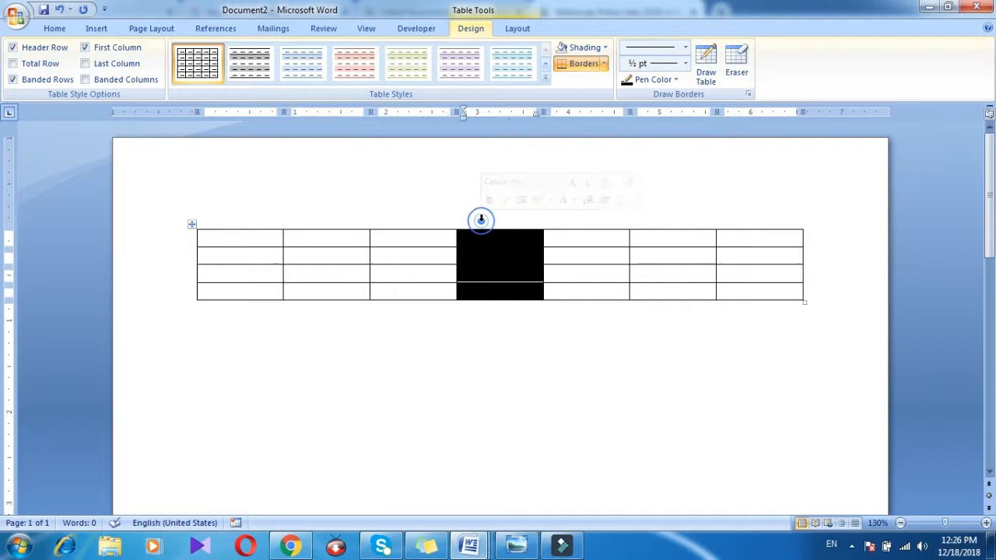
{"action": "left_click", "coordinate": [613, 218]}
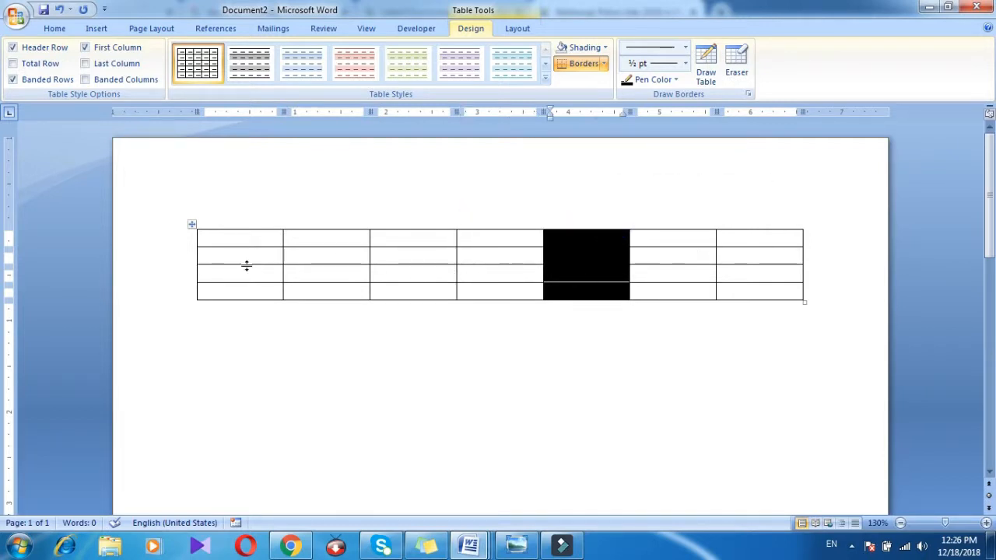
- Select the table's rows one at a time, working from the first row down to the fourth
{"action": "left_click", "coordinate": [185, 239]}
{"action": "left_click", "coordinate": [179, 256]}
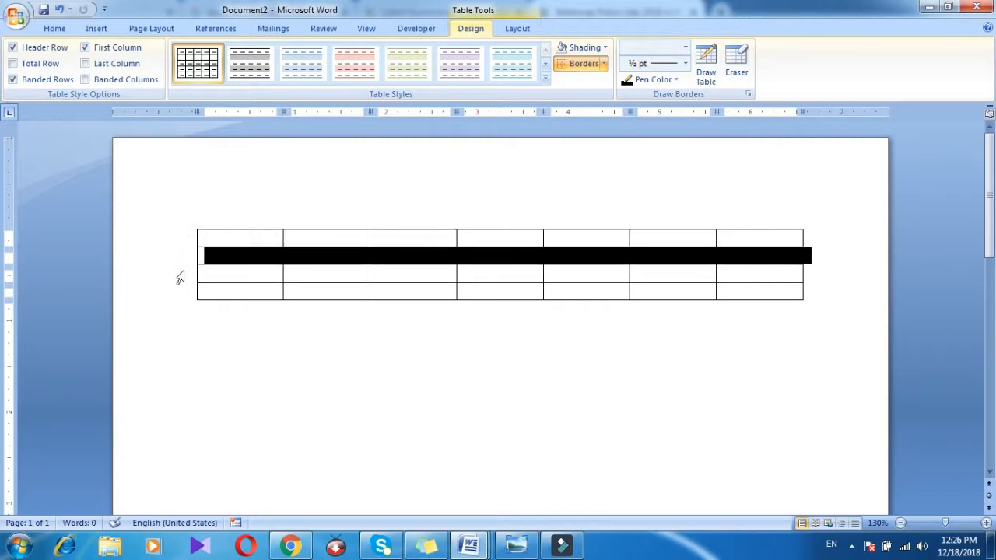
{"action": "left_click", "coordinate": [181, 272]}
{"action": "left_click", "coordinate": [190, 312]}
{"action": "left_click", "coordinate": [180, 289]}
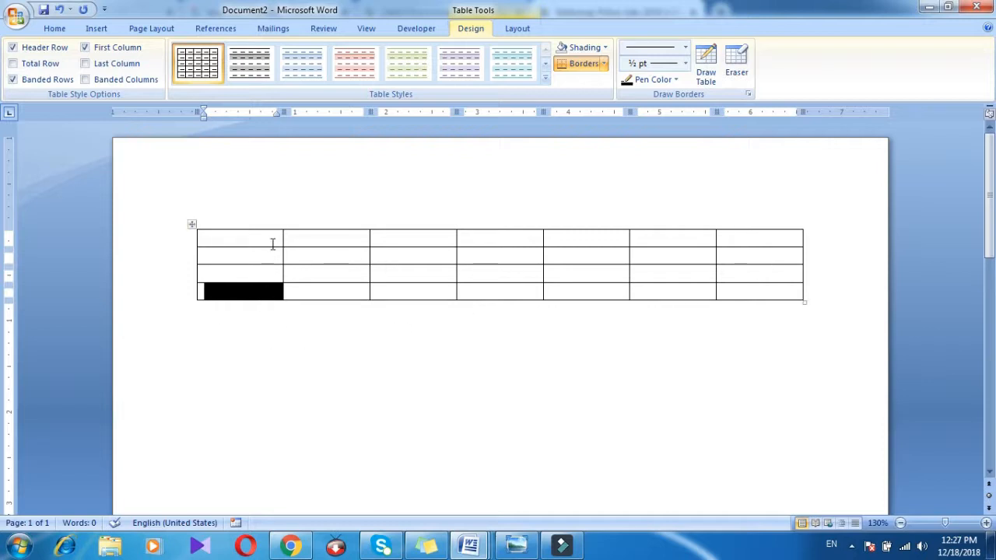
- Select each of the table's seven columns in turn, from the first to the last
{"action": "left_click", "coordinate": [261, 218]}
{"action": "left_click", "coordinate": [328, 220]}
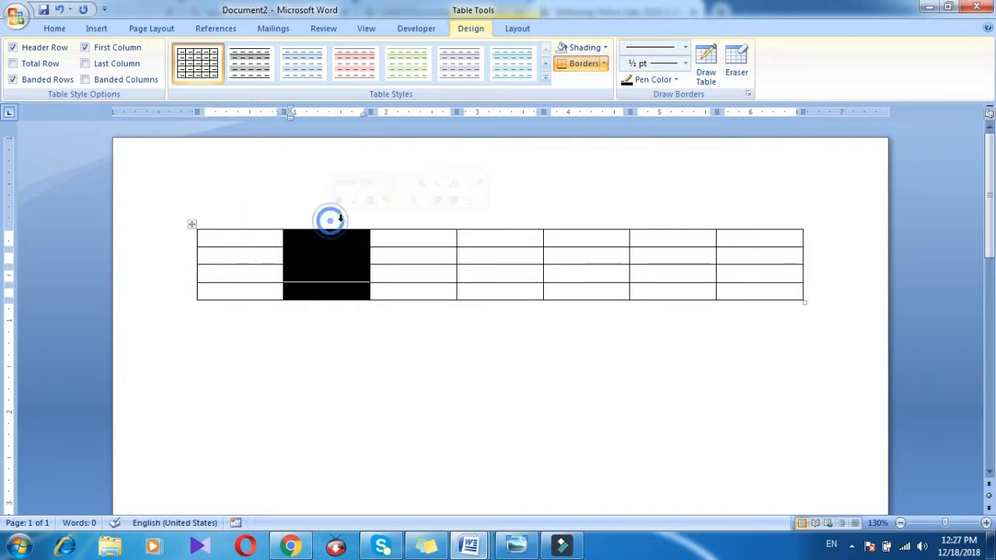
{"action": "left_click", "coordinate": [406, 224]}
{"action": "left_click", "coordinate": [507, 223]}
{"action": "left_click", "coordinate": [580, 224]}
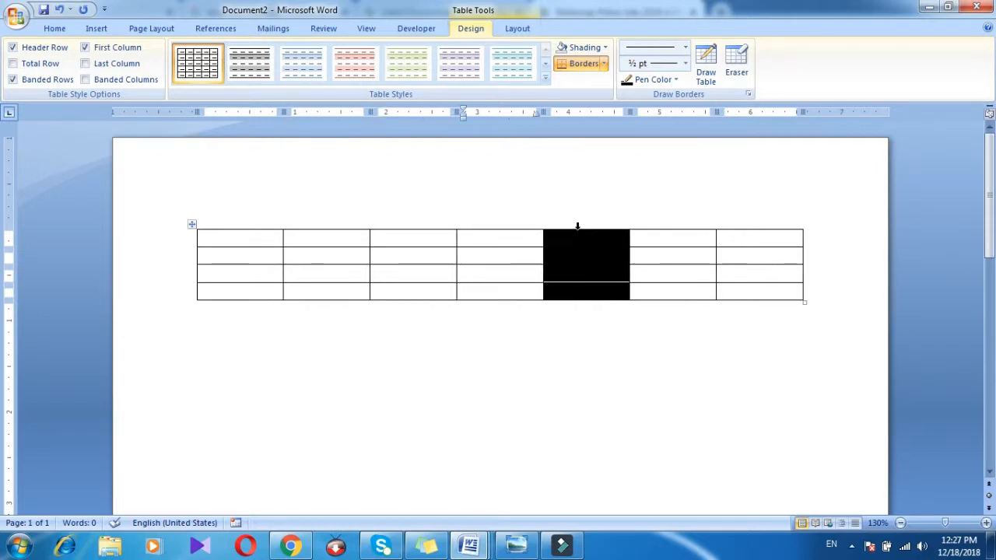
{"action": "left_click", "coordinate": [673, 222]}
{"action": "left_click", "coordinate": [753, 223]}
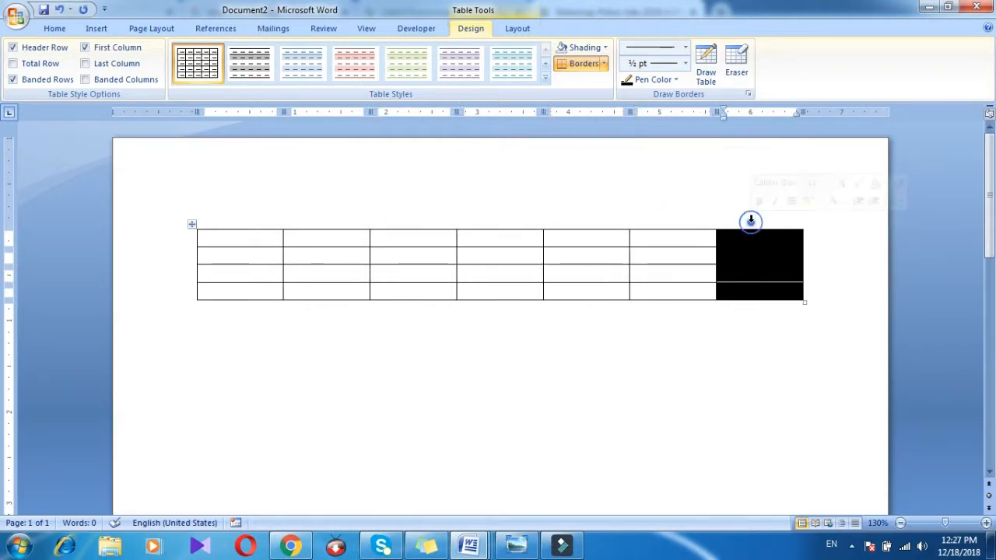
- Select all four rows together, and select the entire table at once
{"action": "left_click", "coordinate": [182, 241]}
{"action": "left_click_drag", "start_coordinate": [182, 241], "coordinate": [184, 296]}
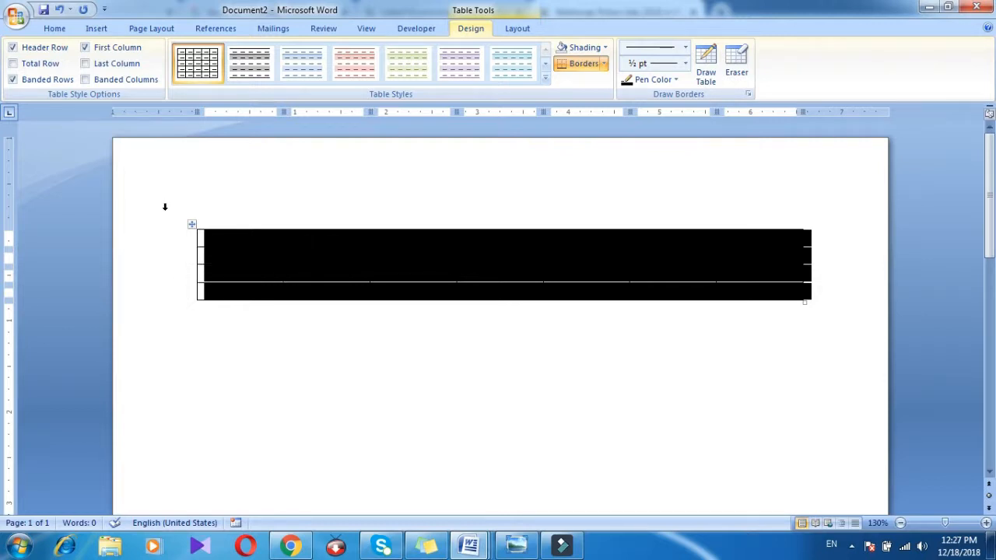
{"action": "left_click", "coordinate": [279, 190]}
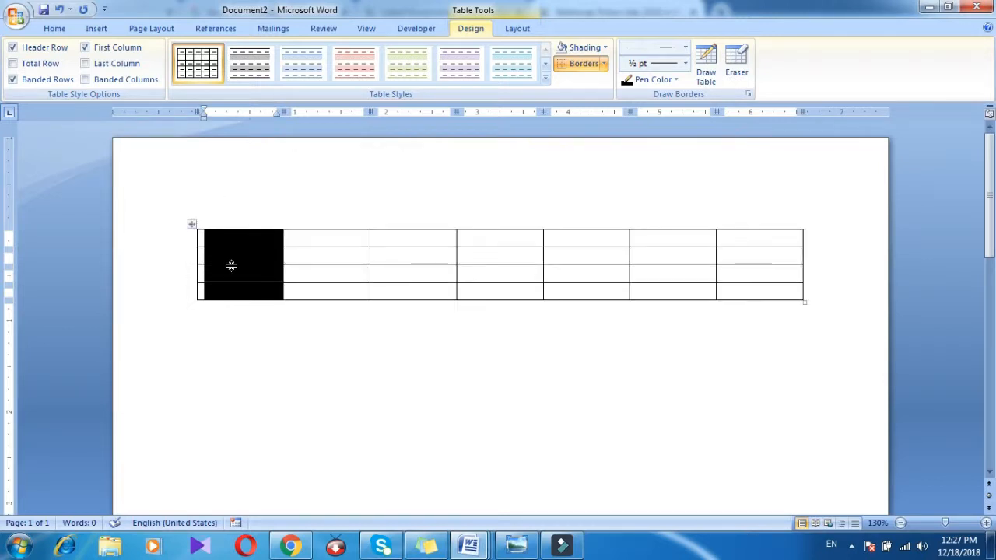
{"action": "left_click", "coordinate": [191, 226]}
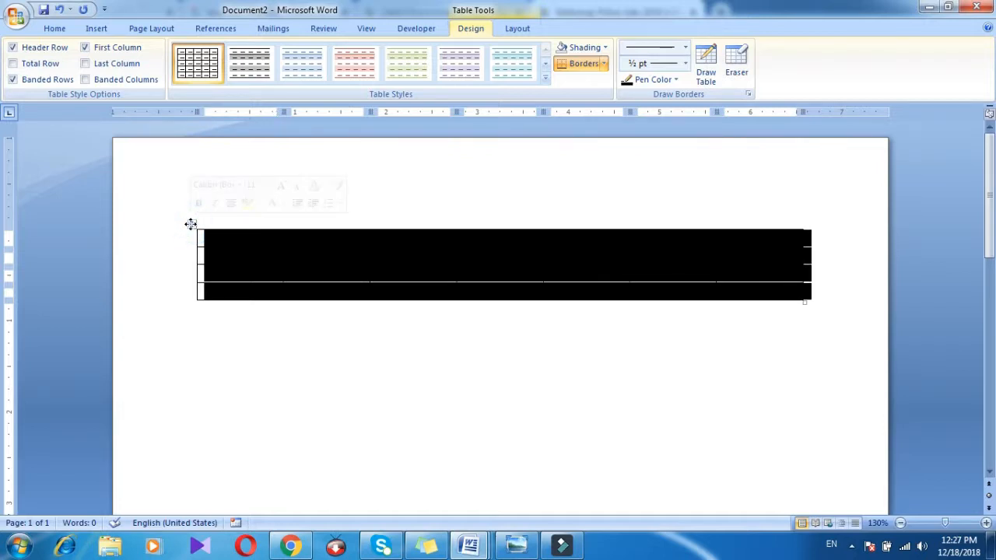
{"action": "left_click", "coordinate": [190, 224]}
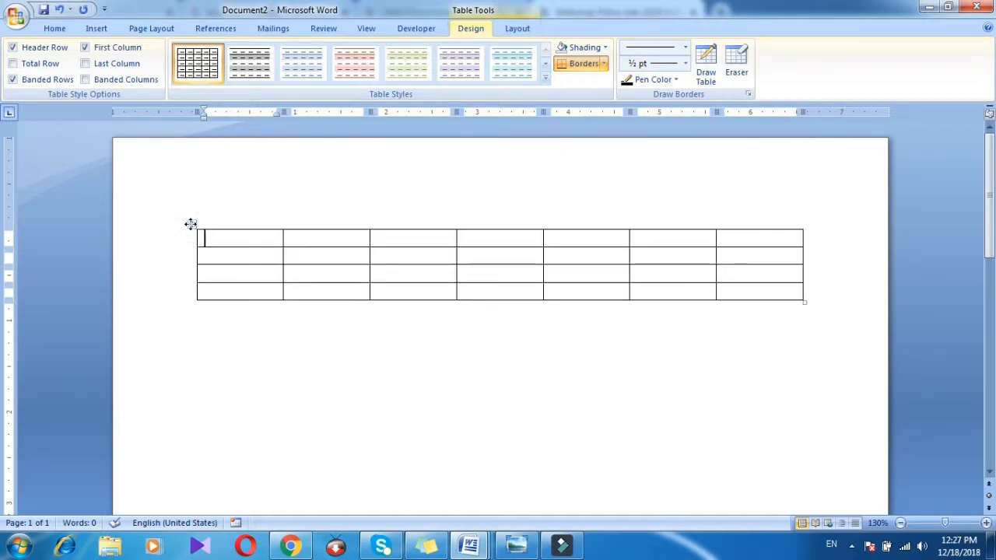
{"action": "left_click", "coordinate": [192, 226]}
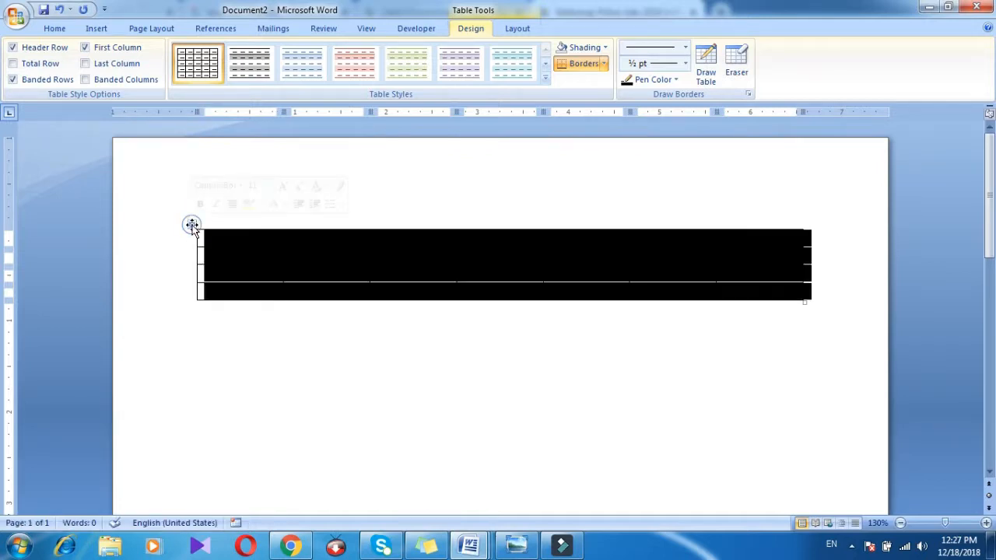
{"action": "left_click", "coordinate": [192, 226]}
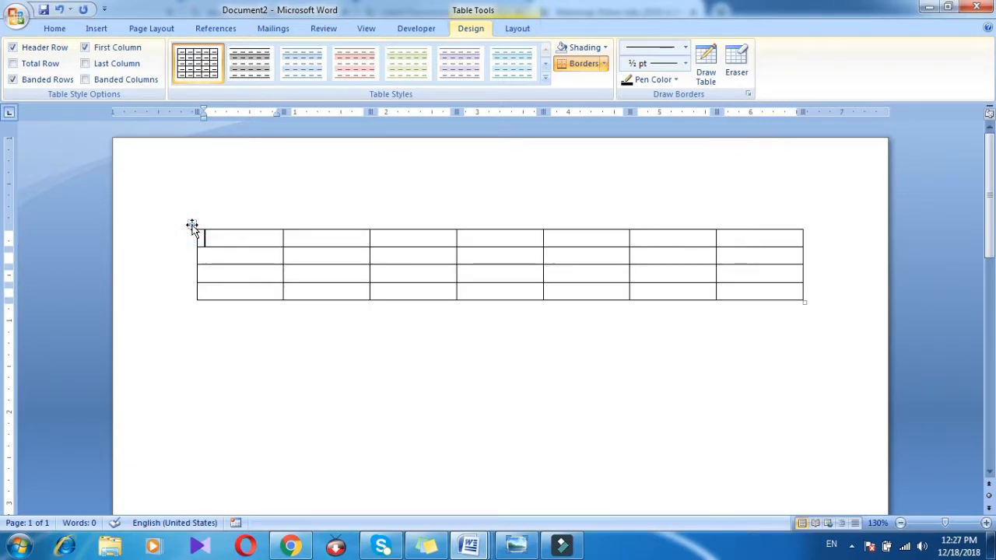
- Delete the whole seven-column table from the document
{"action": "right_click", "coordinate": [192, 226]}
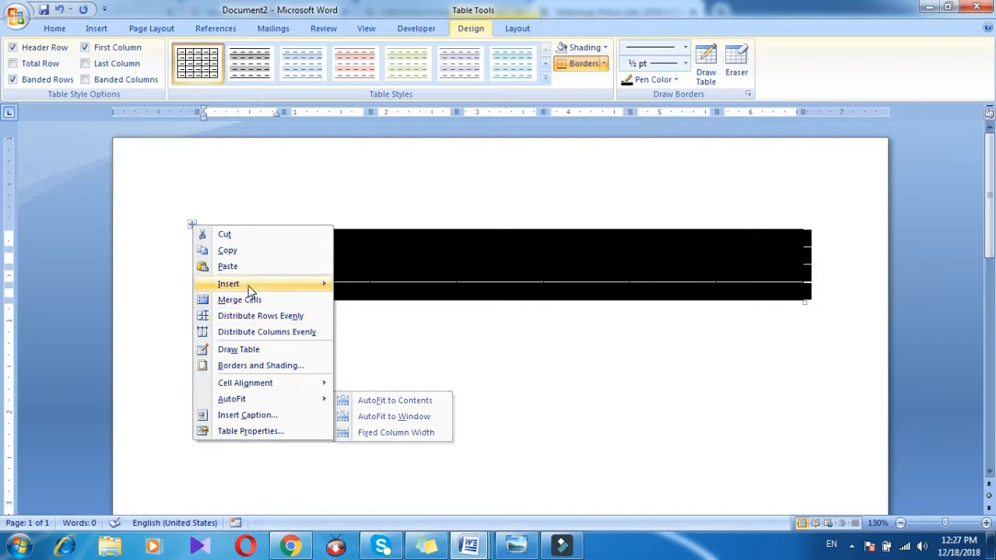
{"action": "left_click", "coordinate": [429, 415]}
{"action": "left_click", "coordinate": [428, 415]}
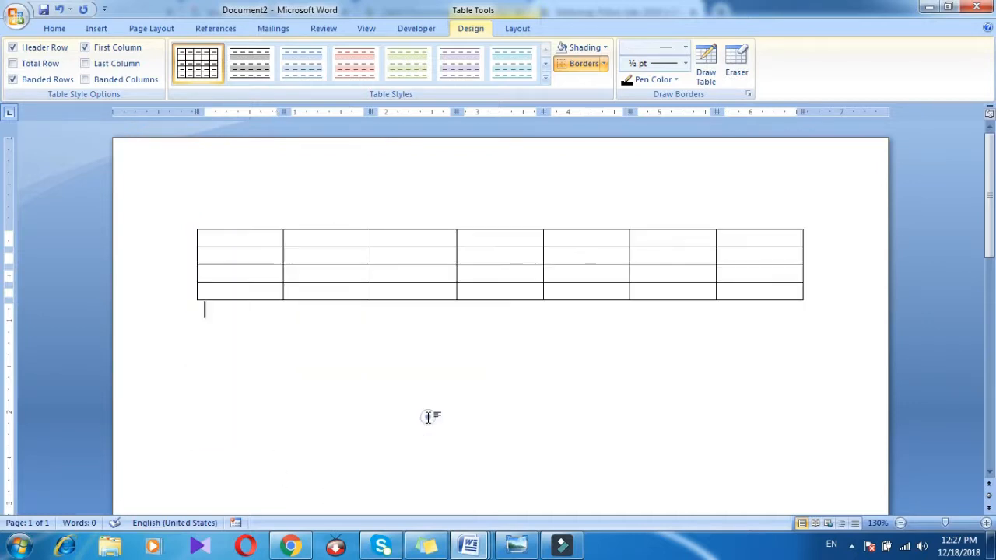
{"action": "key", "text": "ctrl+a"}
{"action": "key", "text": "Delete"}
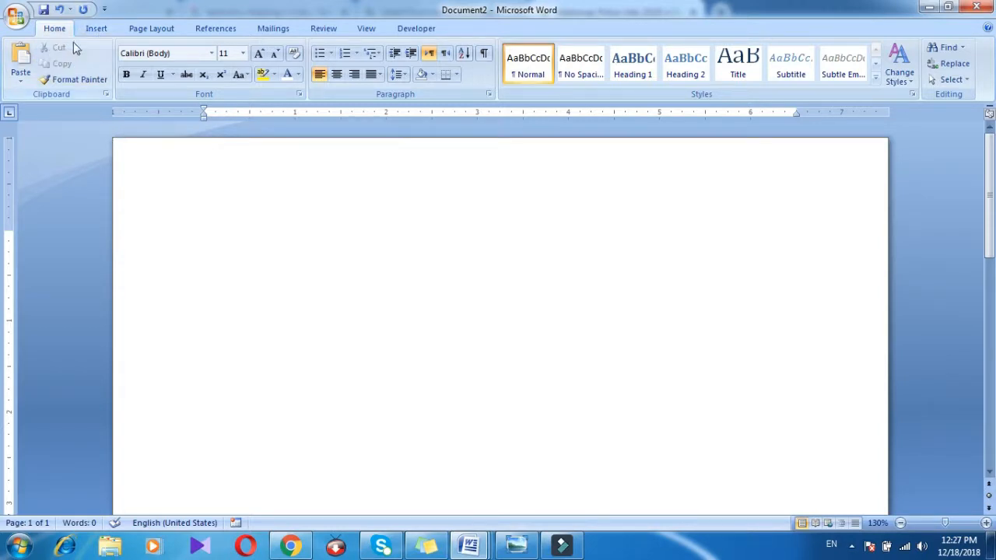
- Insert a table by specifying 4 columns and 2 rows, and delete it from the document
{"action": "left_click", "coordinate": [97, 29]}
{"action": "left_click", "coordinate": [120, 78]}
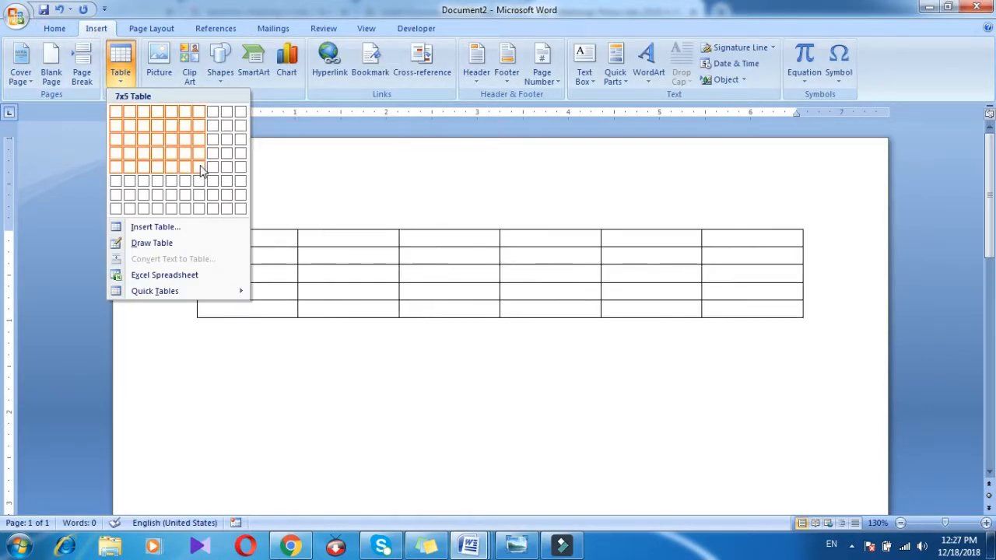
{"action": "left_click", "coordinate": [154, 227]}
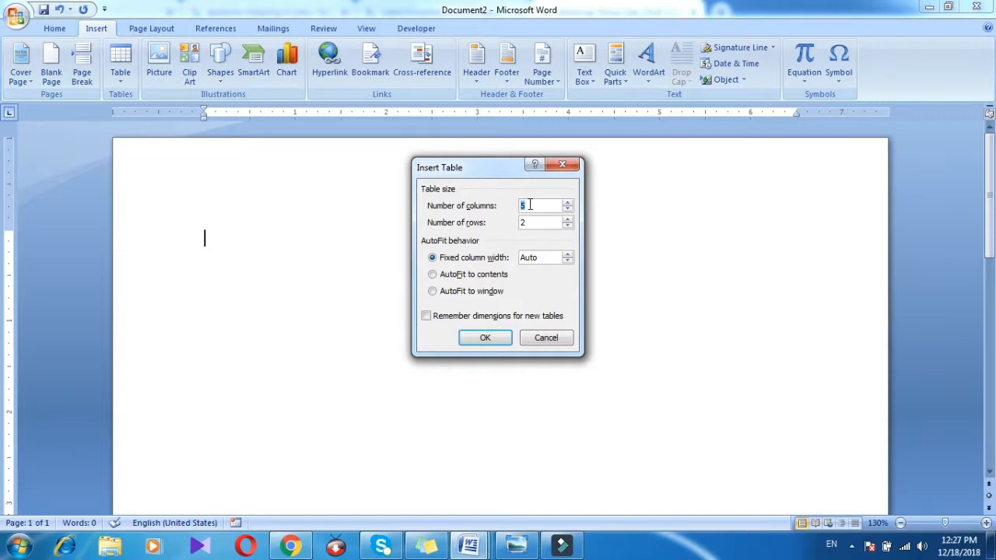
{"action": "left_click_drag", "start_coordinate": [528, 204], "coordinate": [518, 204]}
{"action": "type", "text": "4"}
{"action": "left_click_drag", "start_coordinate": [532, 221], "coordinate": [517, 221]}
{"action": "type", "text": "2"}
{"action": "left_click", "coordinate": [484, 340]}
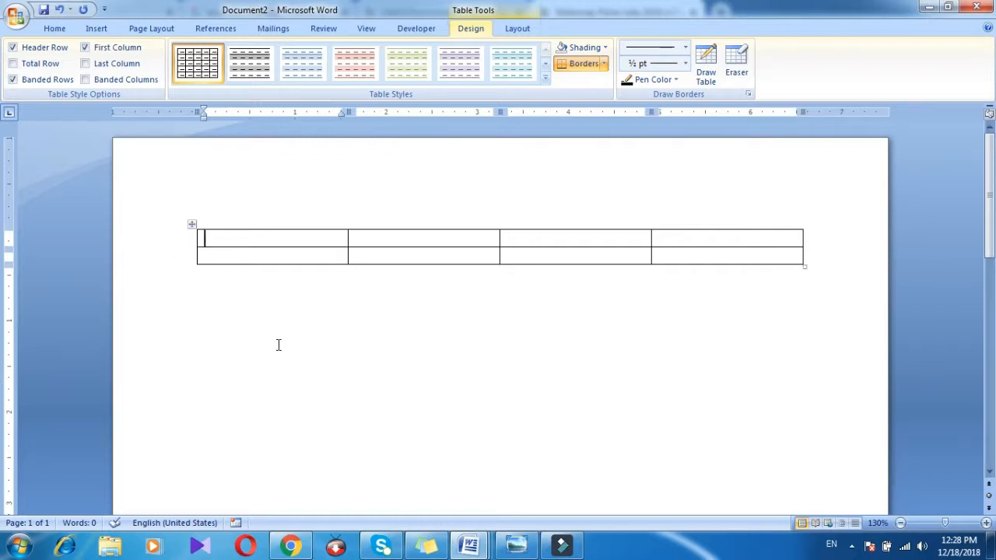
{"action": "key", "text": "ctrl+a"}
{"action": "key", "text": "Delete"}
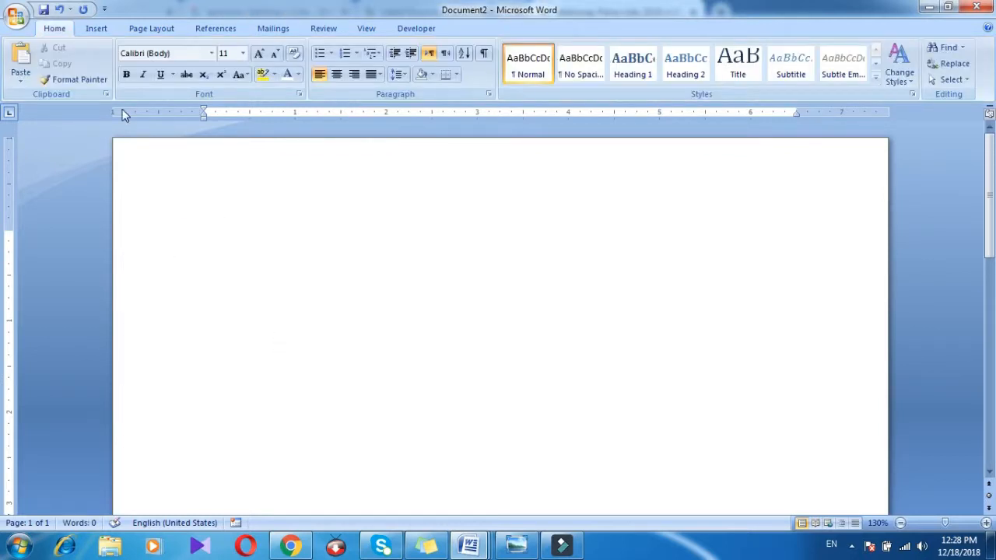
- Draw a table frame about 6 inches wide by hand and divide it into four rows with three horizontal lines
{"action": "left_click", "coordinate": [96, 30]}
{"action": "left_click", "coordinate": [123, 81]}
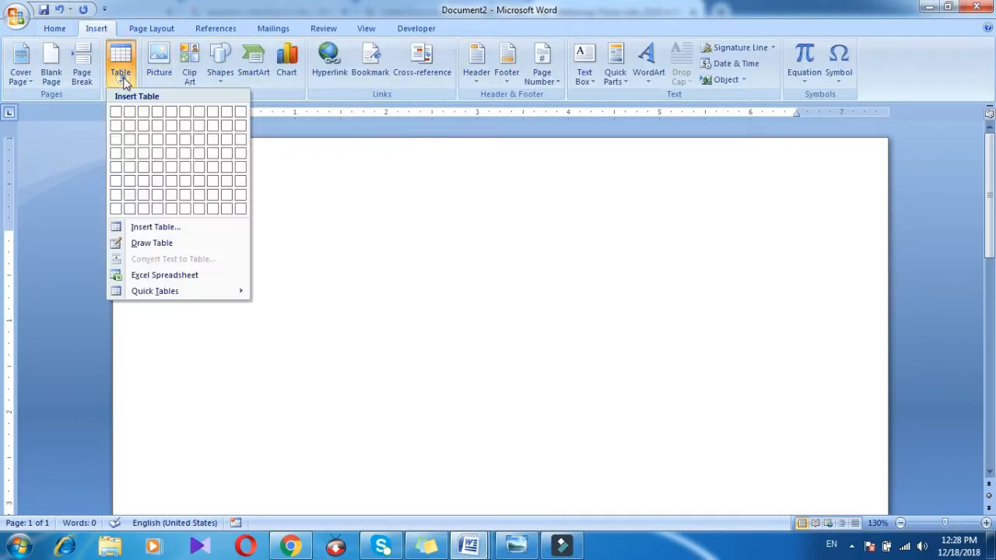
{"action": "left_click", "coordinate": [152, 243]}
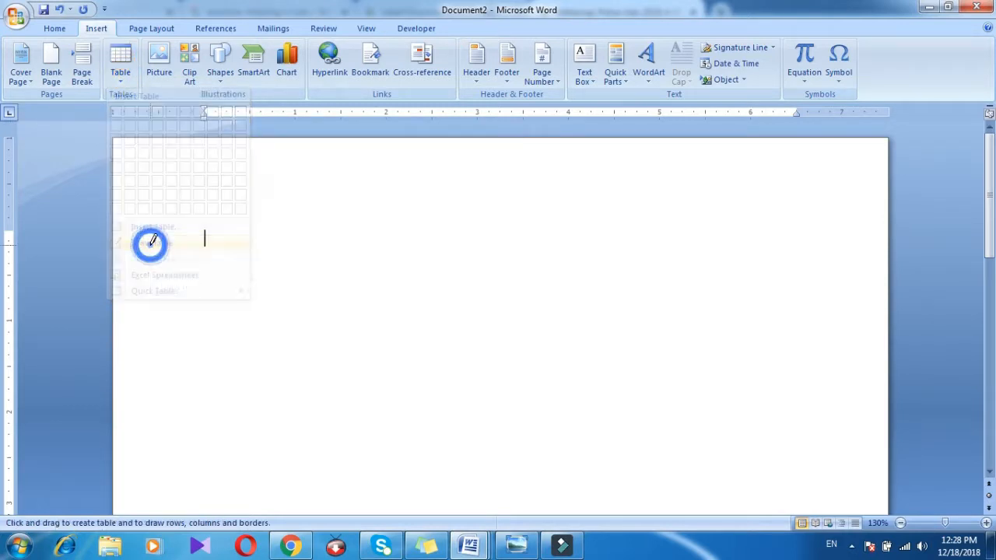
{"action": "mouse_move", "coordinate": [221, 249]}
{"action": "left_mouse_down"}
{"action": "mouse_move", "coordinate": [526, 370]}
{"action": "mouse_move", "coordinate": [795, 363]}
{"action": "mouse_move", "coordinate": [771, 365]}
{"action": "left_mouse_up"}
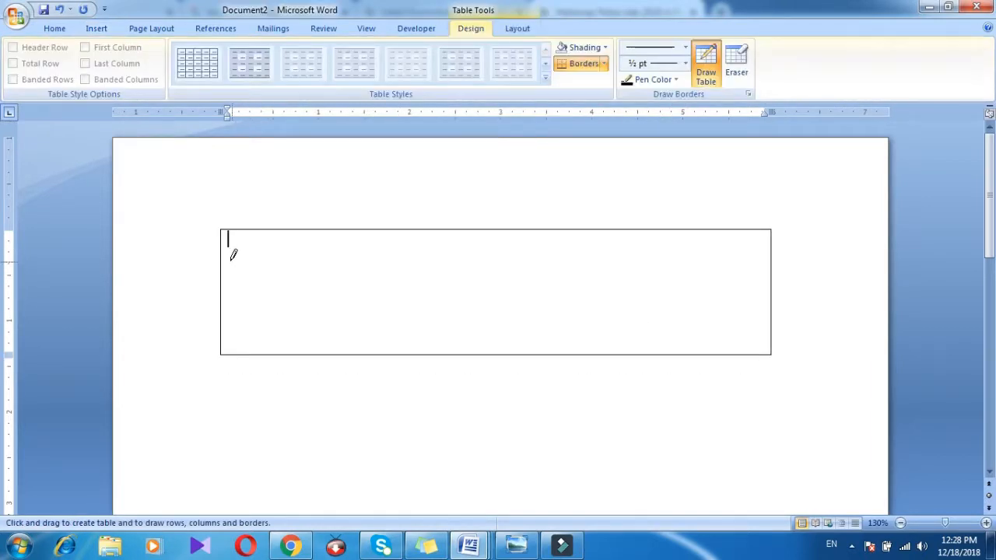
{"action": "mouse_move", "coordinate": [222, 255]}
{"action": "left_mouse_down"}
{"action": "mouse_move", "coordinate": [529, 233]}
{"action": "mouse_move", "coordinate": [778, 258]}
{"action": "left_mouse_up"}
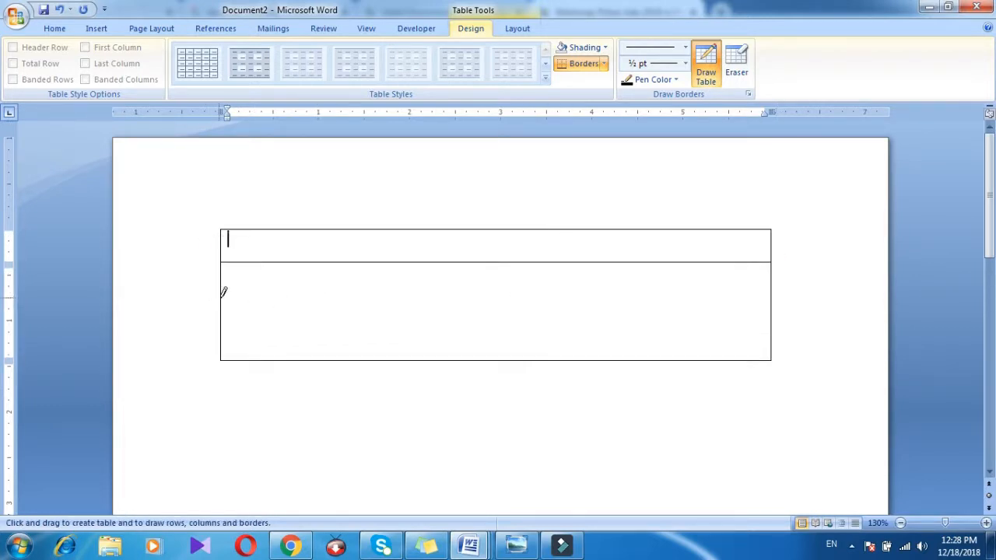
{"action": "left_click_drag", "start_coordinate": [223, 294], "coordinate": [640, 298]}
{"action": "mouse_move", "coordinate": [222, 329]}
{"action": "left_mouse_down"}
{"action": "mouse_move", "coordinate": [685, 252]}
{"action": "mouse_move", "coordinate": [787, 322]}
{"action": "left_mouse_up"}
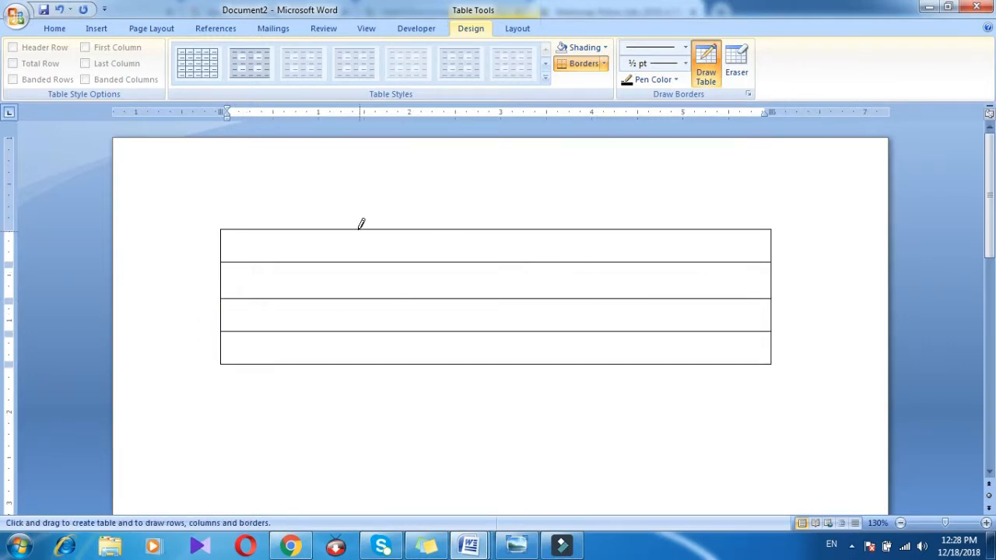
- Draw three vertical lines through the table to form four columns, and stop drawing
{"action": "left_click_drag", "start_coordinate": [342, 230], "coordinate": [341, 363]}
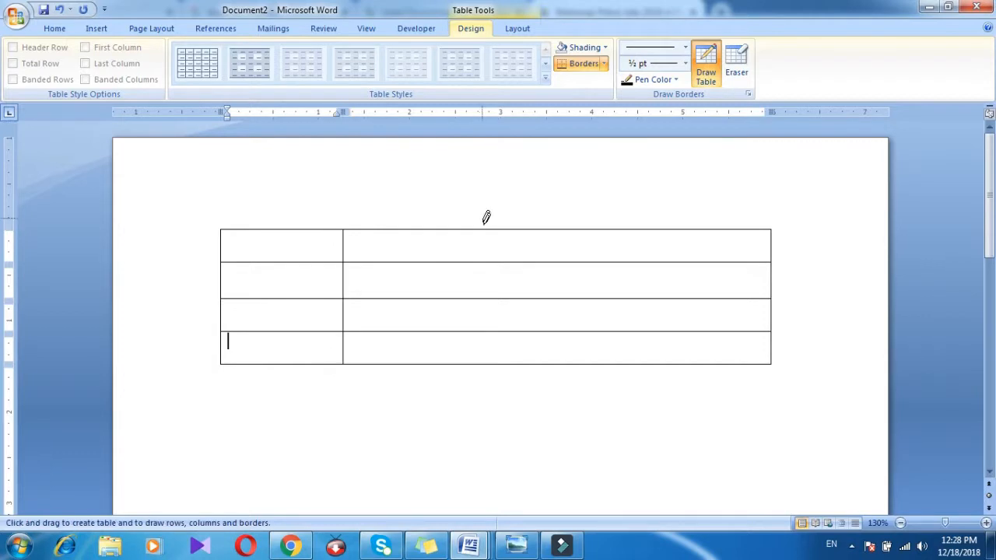
{"action": "left_click_drag", "start_coordinate": [485, 230], "coordinate": [494, 364]}
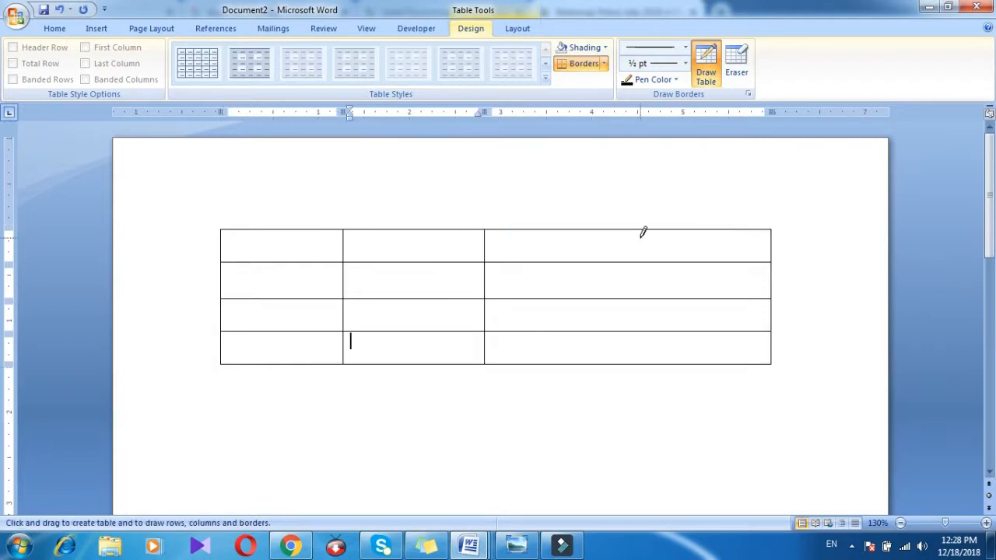
{"action": "left_click_drag", "start_coordinate": [638, 230], "coordinate": [637, 363]}
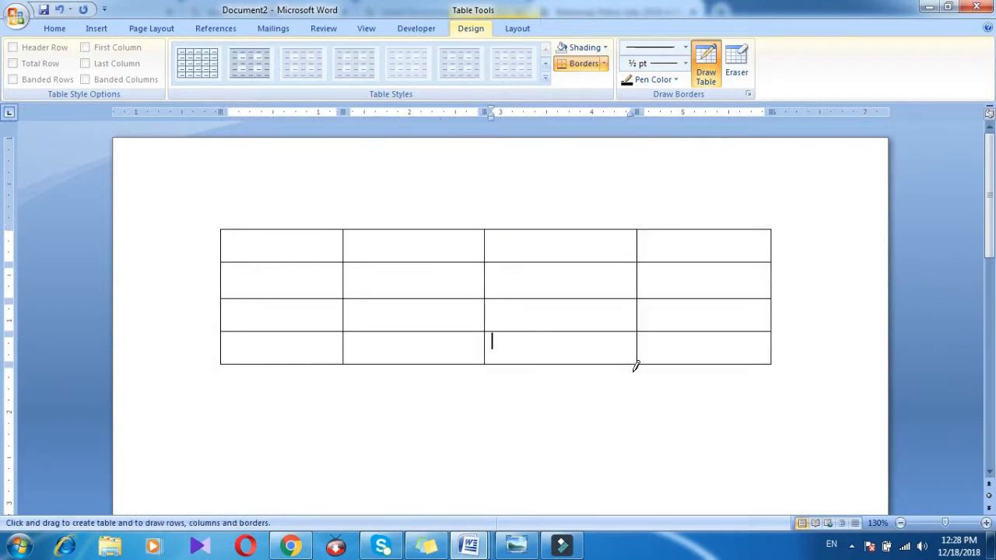
{"action": "left_click", "coordinate": [410, 451]}
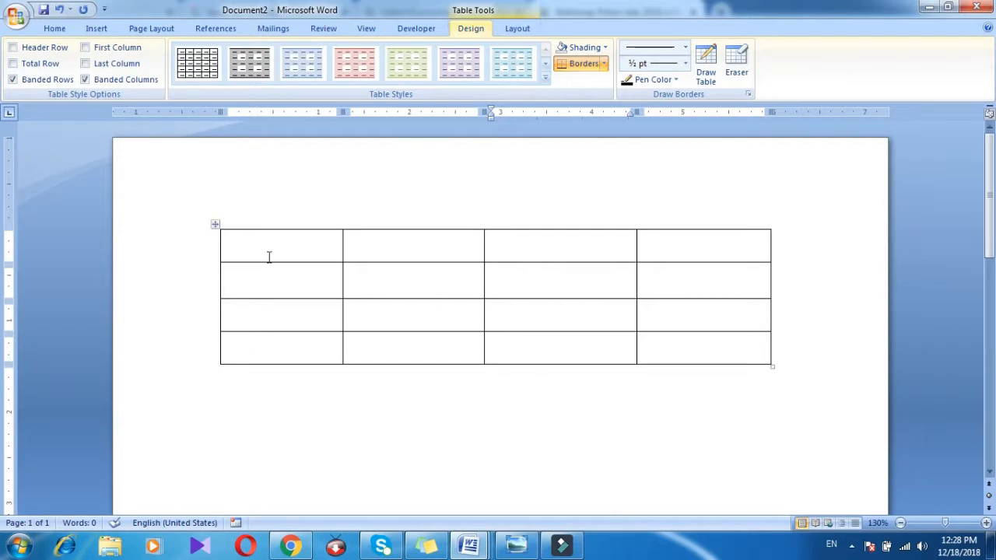
- Delete the hand-drawn table and open the settings for inserting a table by specified dimensions
{"action": "key", "text": "ctrl+a"}
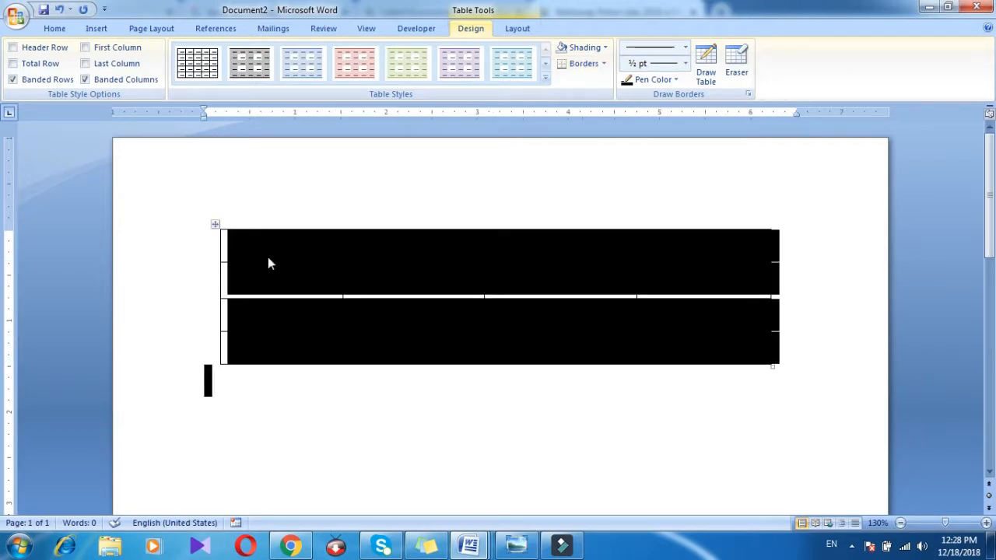
{"action": "key", "text": "Delete"}
{"action": "left_click", "coordinate": [96, 28]}
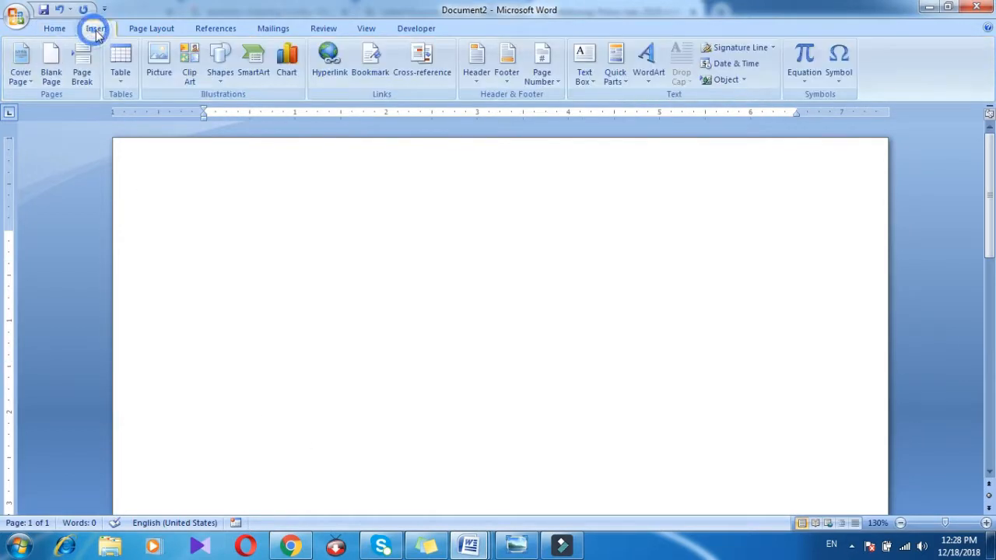
{"action": "left_click", "coordinate": [118, 68]}
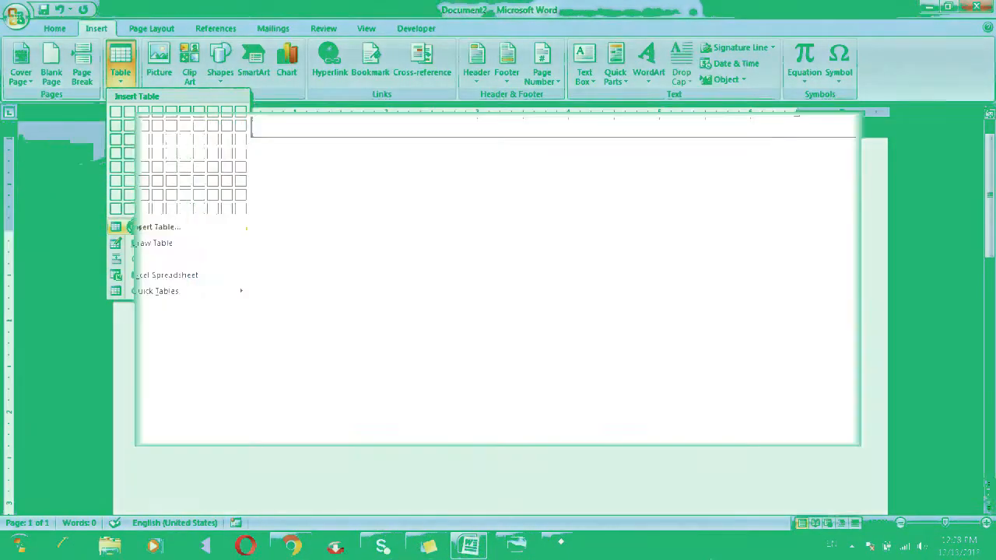
{"action": "left_click", "coordinate": [132, 226]}
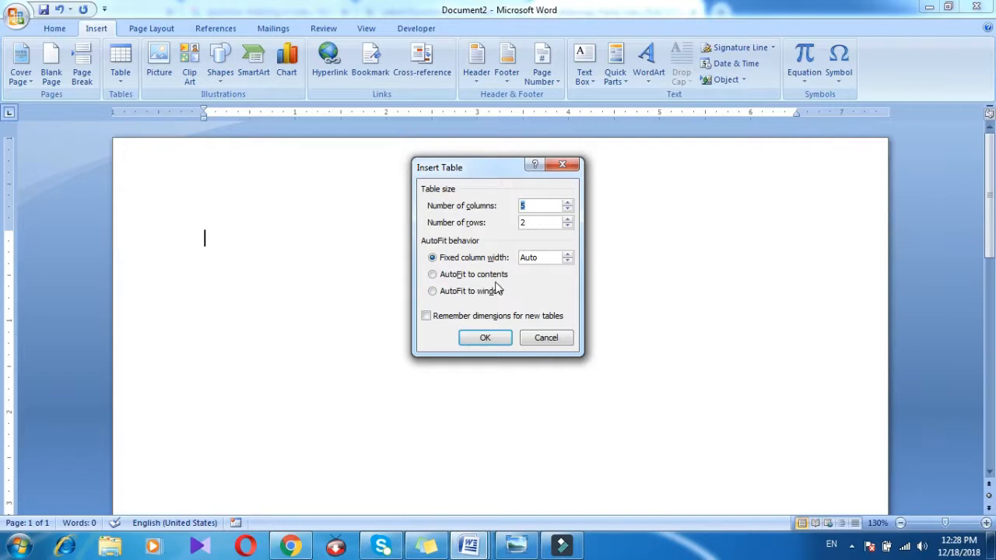
{"action": "left_click", "coordinate": [567, 255]}
{"action": "left_click", "coordinate": [567, 255]}
{"action": "left_click", "coordinate": [567, 254]}
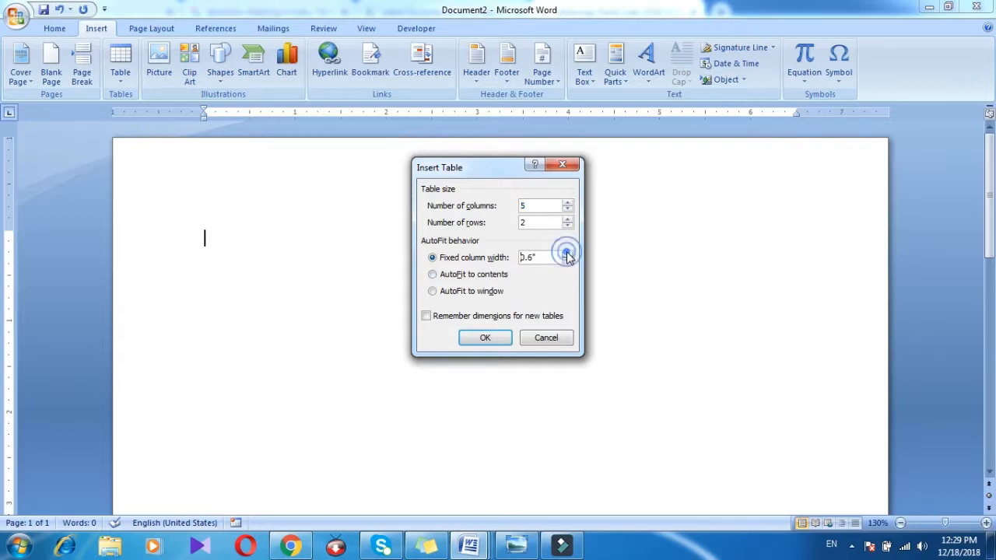
{"action": "left_click", "coordinate": [567, 254]}
{"action": "left_click", "coordinate": [567, 262]}
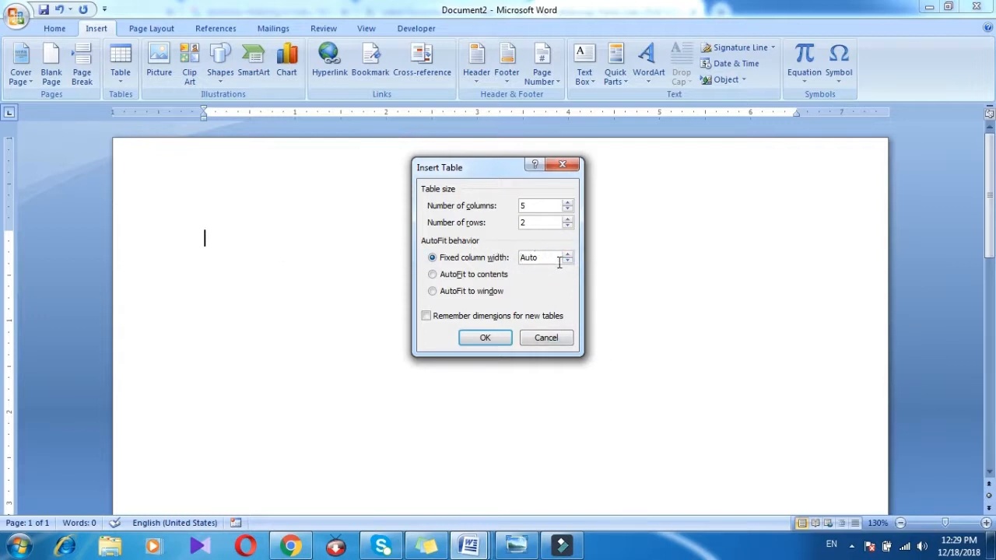
- Insert a table with 3 columns and 2 rows and a fixed column width of 1 inch
{"action": "left_click", "coordinate": [567, 254]}
{"action": "left_click", "coordinate": [568, 254]}
{"action": "left_click", "coordinate": [567, 254]}
{"action": "left_click", "coordinate": [567, 254]}
{"action": "left_click", "coordinate": [567, 255]}
{"action": "left_click", "coordinate": [568, 255]}
{"action": "left_click", "coordinate": [567, 210]}
{"action": "left_click", "coordinate": [490, 341]}
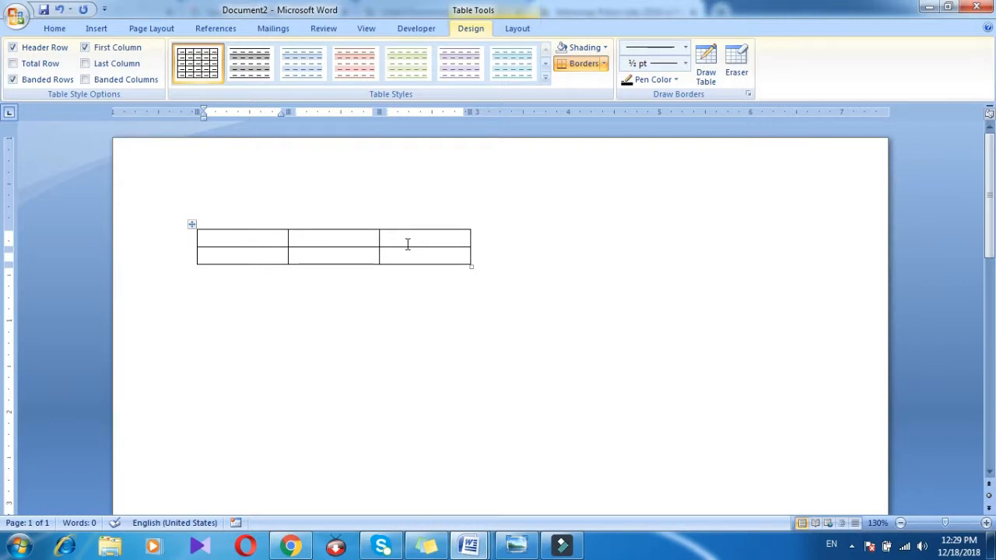
- Insert a table with 5 columns and 2 rows and an automatic fixed column width directly below the first table
{"action": "left_click", "coordinate": [201, 346]}
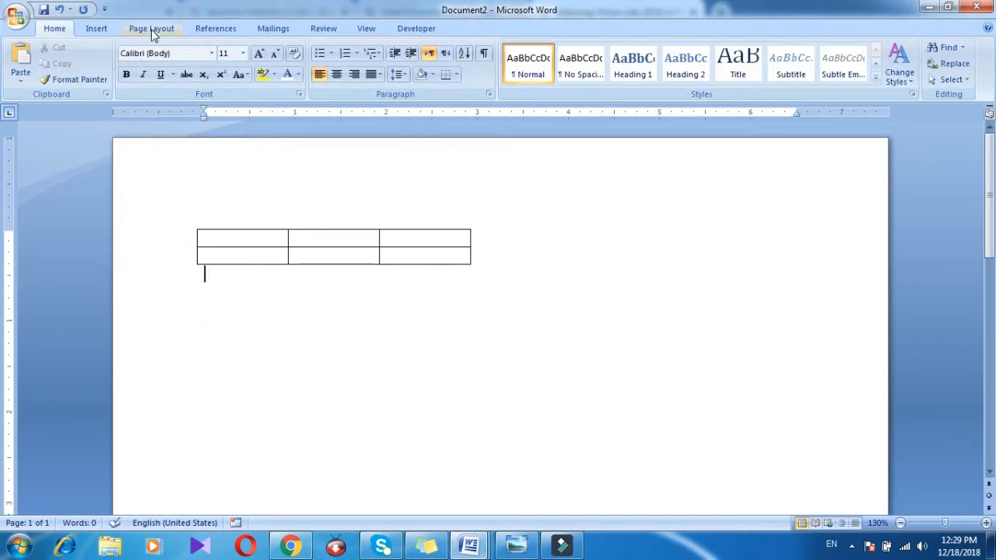
{"action": "left_click", "coordinate": [95, 28]}
{"action": "left_click", "coordinate": [115, 78]}
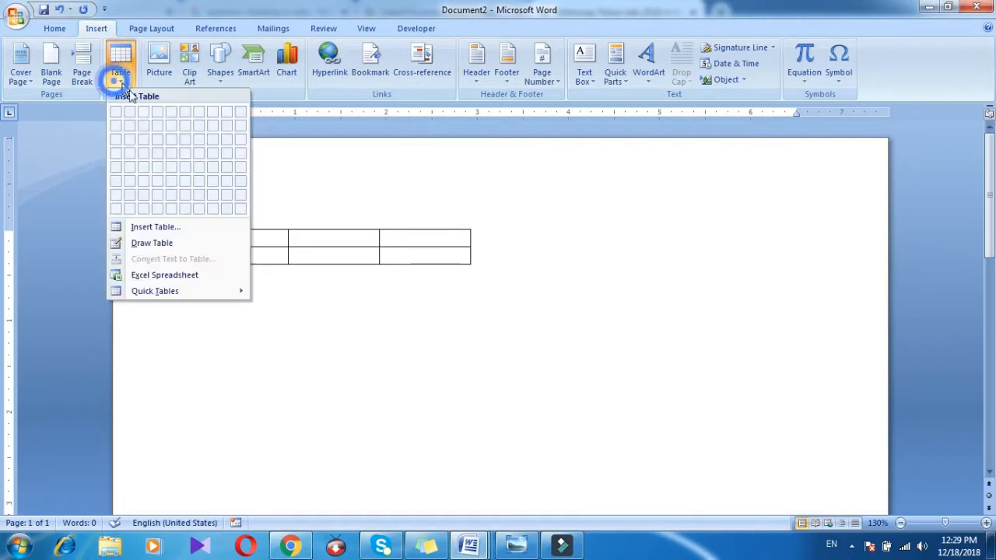
{"action": "left_click", "coordinate": [133, 230]}
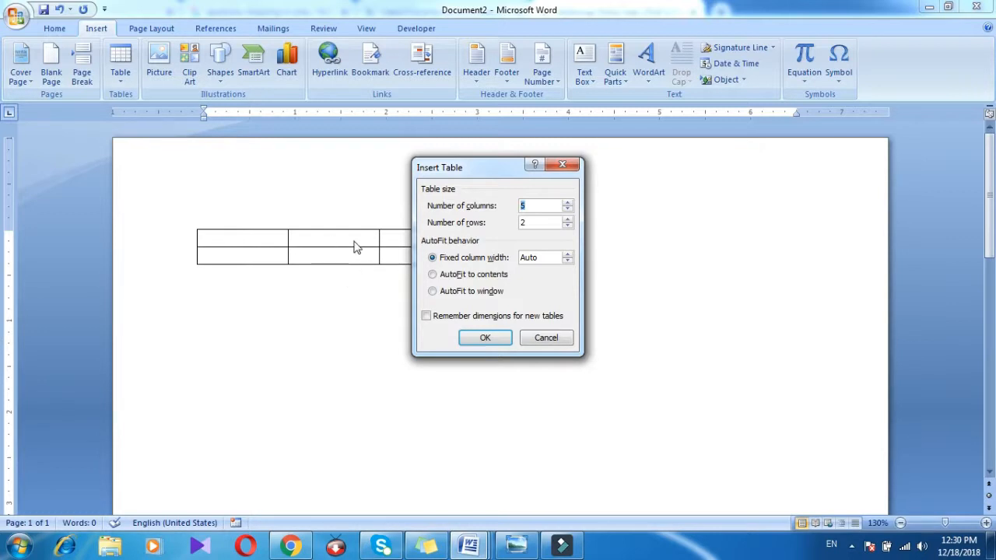
{"action": "left_click", "coordinate": [484, 338]}
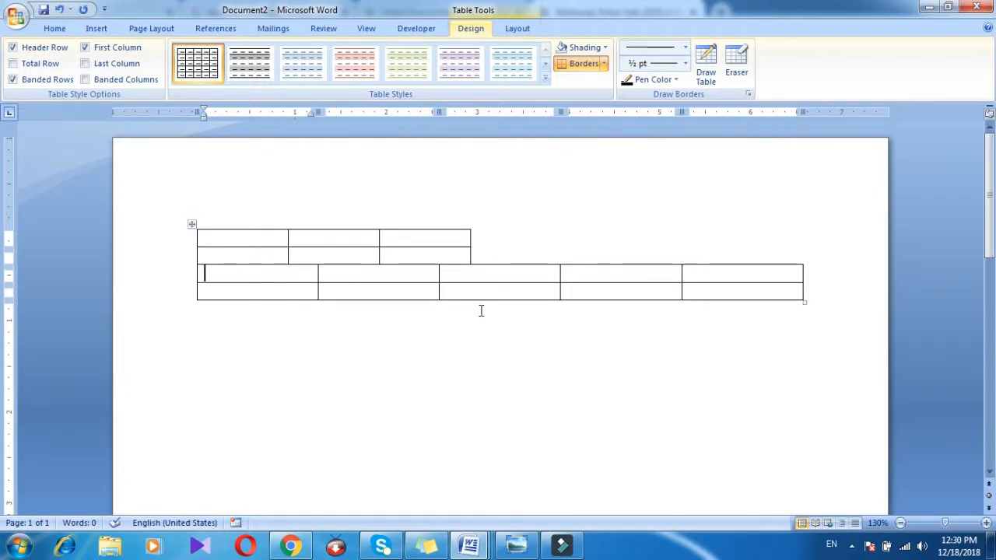
- Insert a table with 3 columns and 2 rows below the five-column table, using AutoFit to contents
{"action": "left_click", "coordinate": [268, 350]}
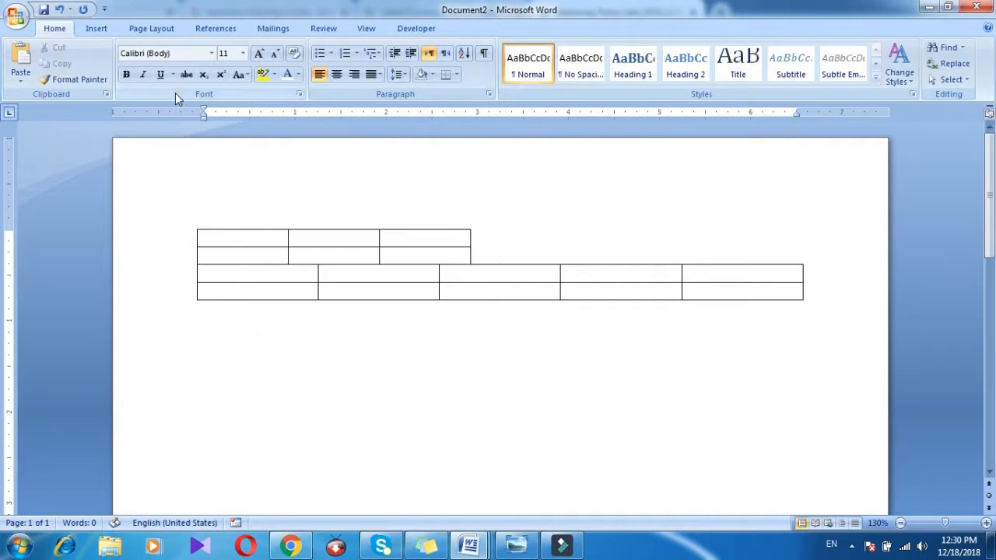
{"action": "left_click", "coordinate": [96, 28]}
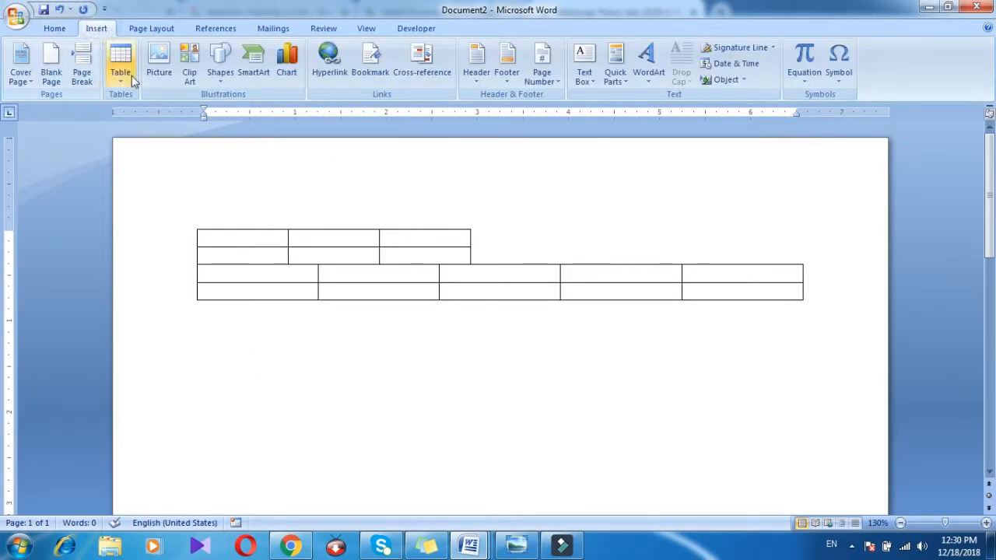
{"action": "left_click", "coordinate": [120, 68]}
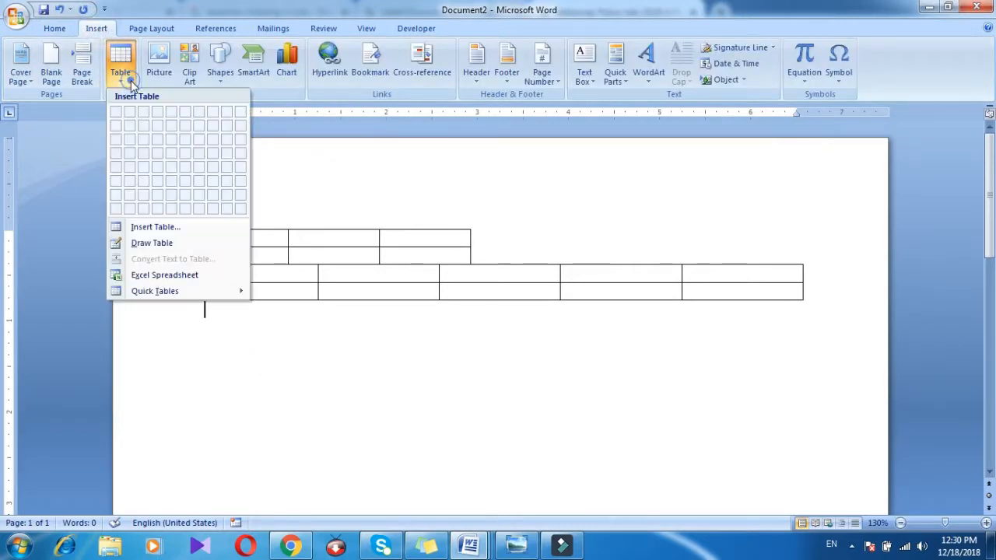
{"action": "left_click", "coordinate": [138, 227]}
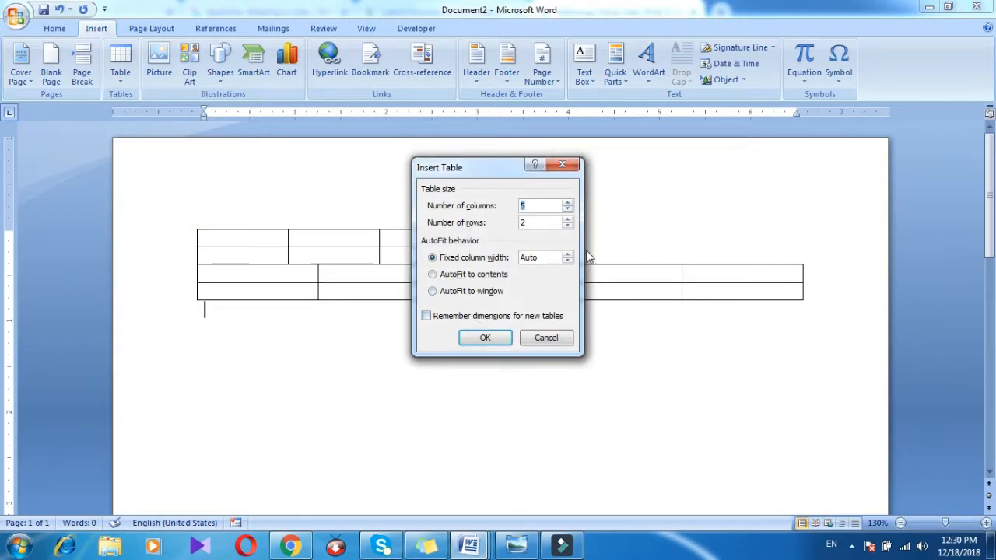
{"action": "left_click", "coordinate": [567, 210]}
{"action": "left_click", "coordinate": [566, 210]}
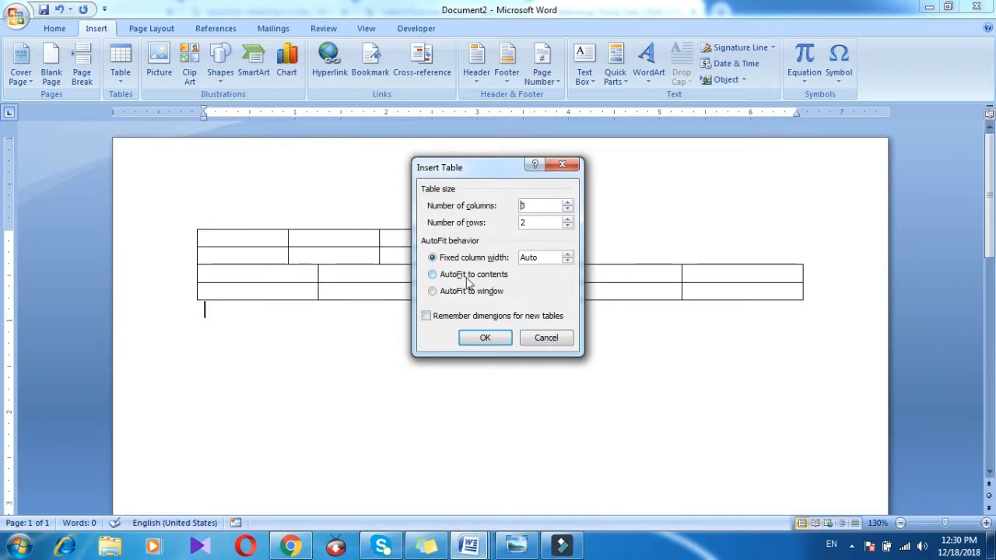
{"action": "left_click", "coordinate": [432, 275]}
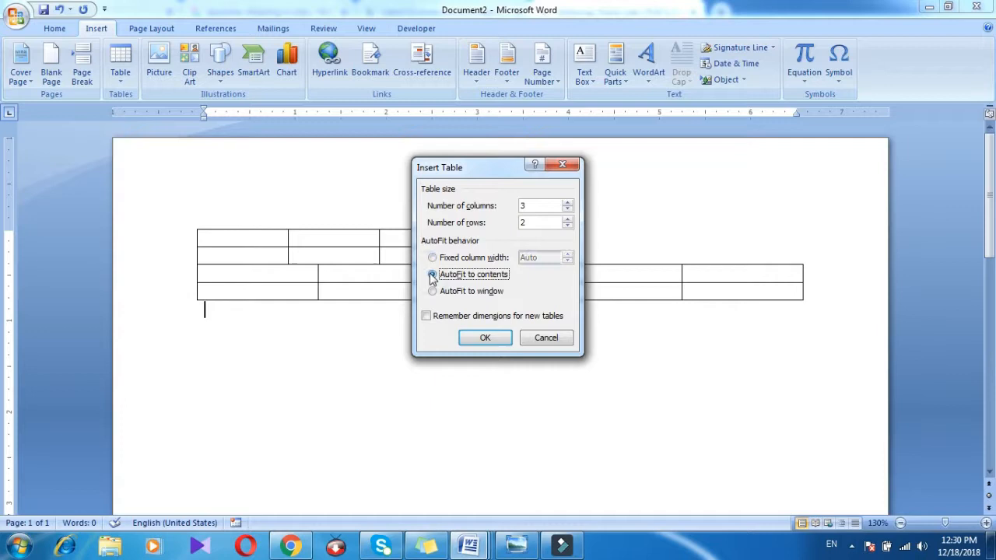
{"action": "left_click", "coordinate": [477, 341]}
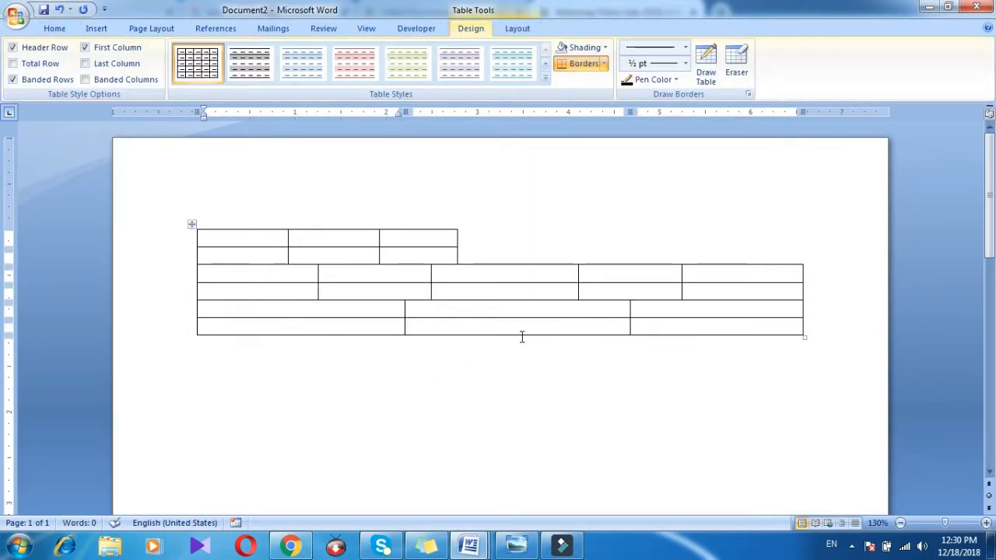
- Enter "jkdkjk" in the first cell of the new three-column rows and add a blank line below the table
{"action": "type", "text": "jkdkjk"}
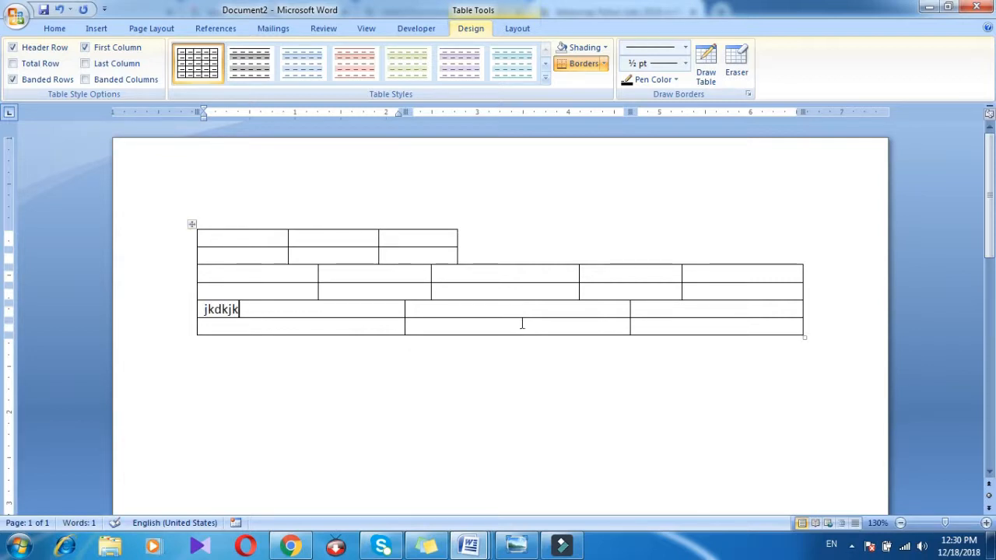
{"action": "left_click", "coordinate": [235, 347]}
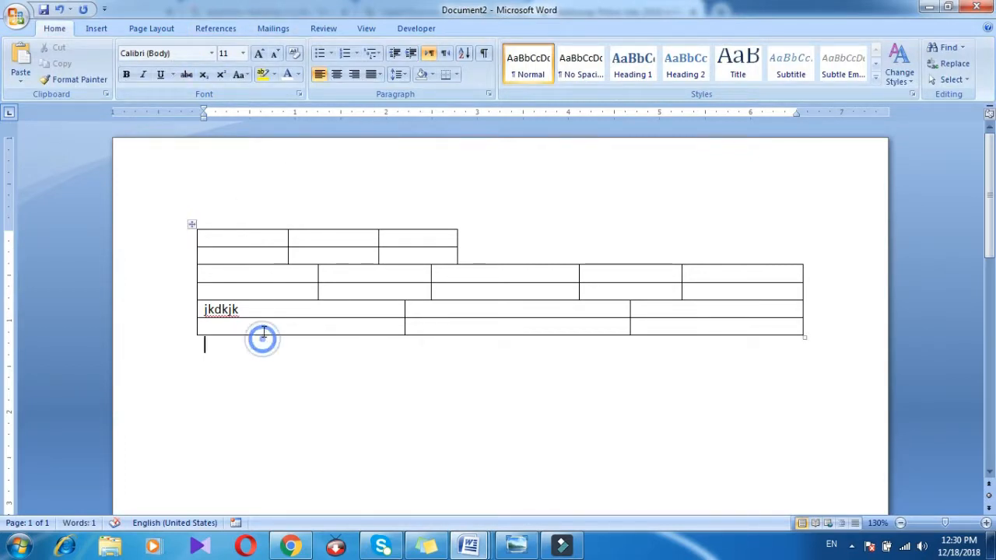
{"action": "left_click", "coordinate": [266, 309]}
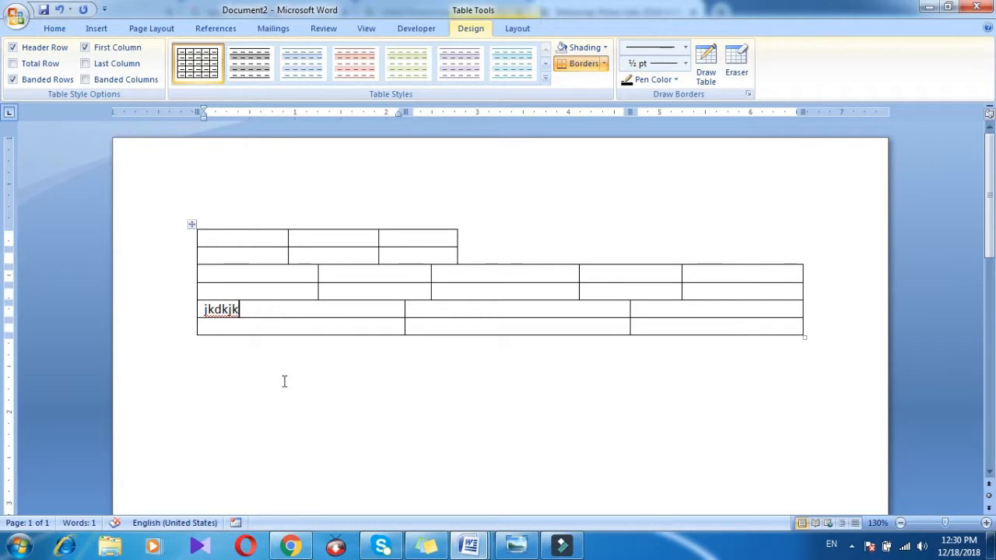
{"action": "key", "text": "Return"}
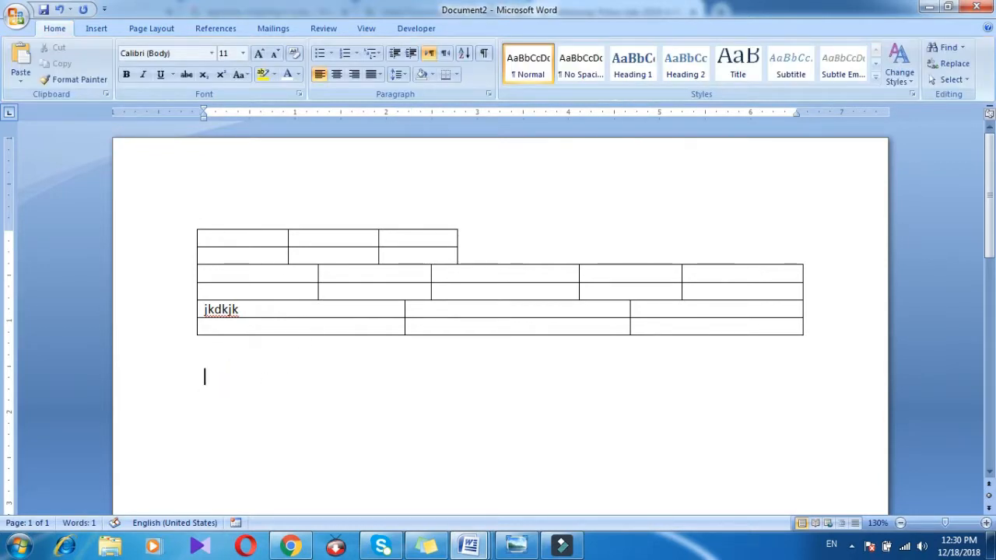
{"action": "left_click", "coordinate": [95, 29]}
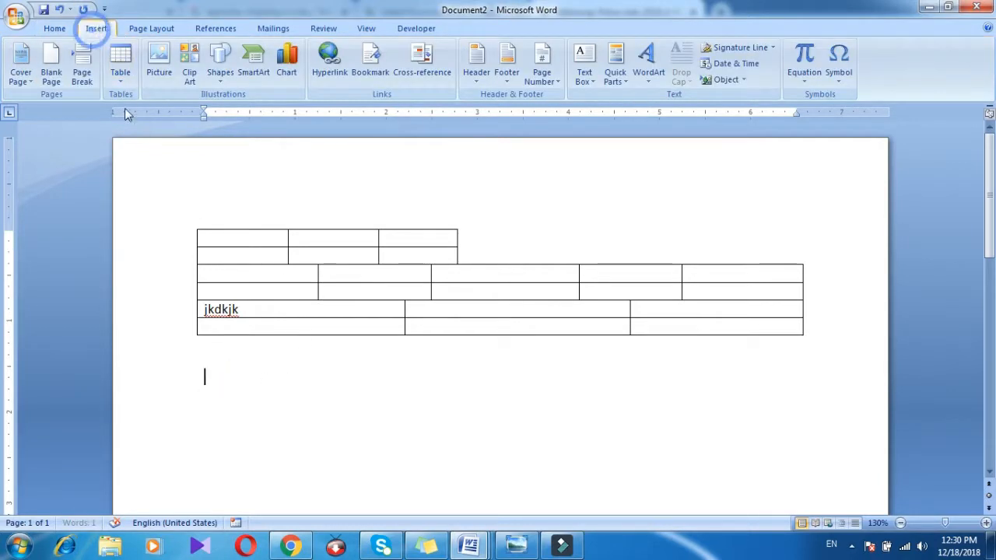
{"action": "left_click", "coordinate": [121, 78]}
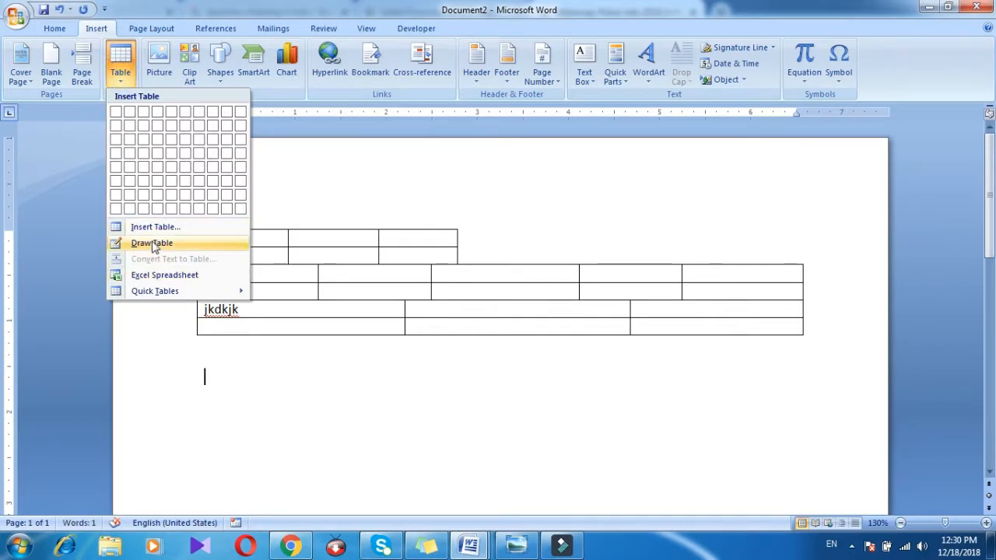
{"action": "left_click", "coordinate": [153, 244]}
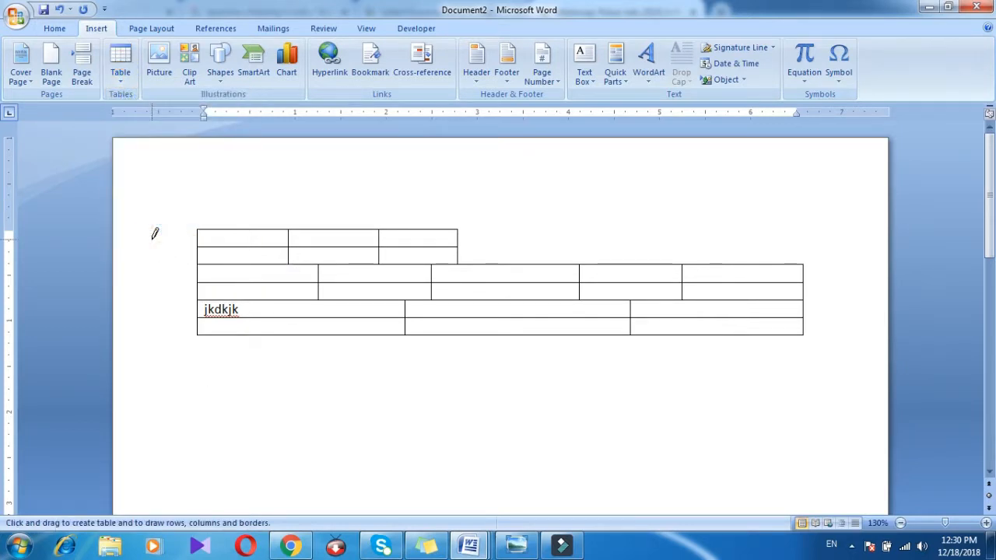
{"action": "left_click", "coordinate": [121, 78]}
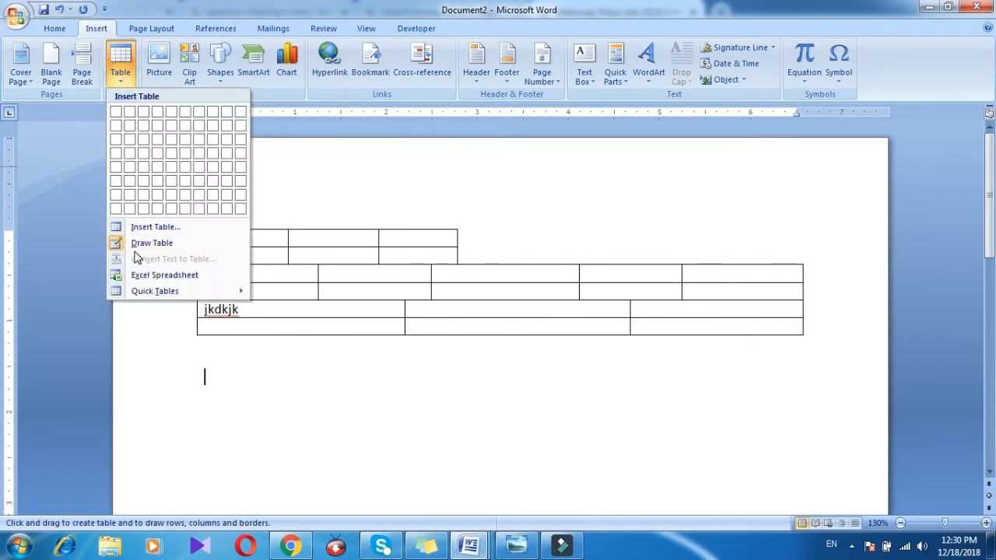
{"action": "left_click", "coordinate": [140, 243]}
- Insert a separate table with 5 columns and 2 rows below the blank line, using AutoFit to window
{"action": "left_click", "coordinate": [122, 77]}
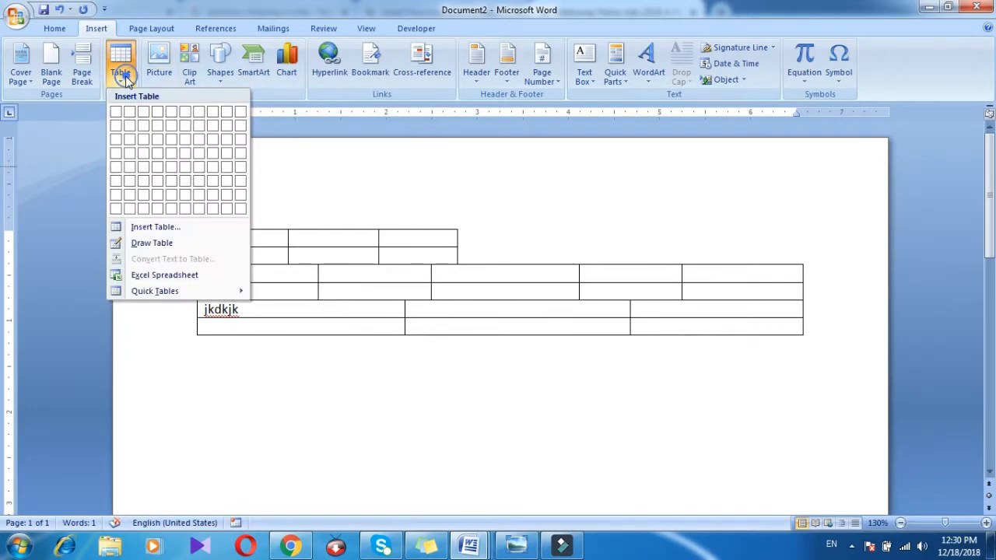
{"action": "left_click", "coordinate": [141, 226]}
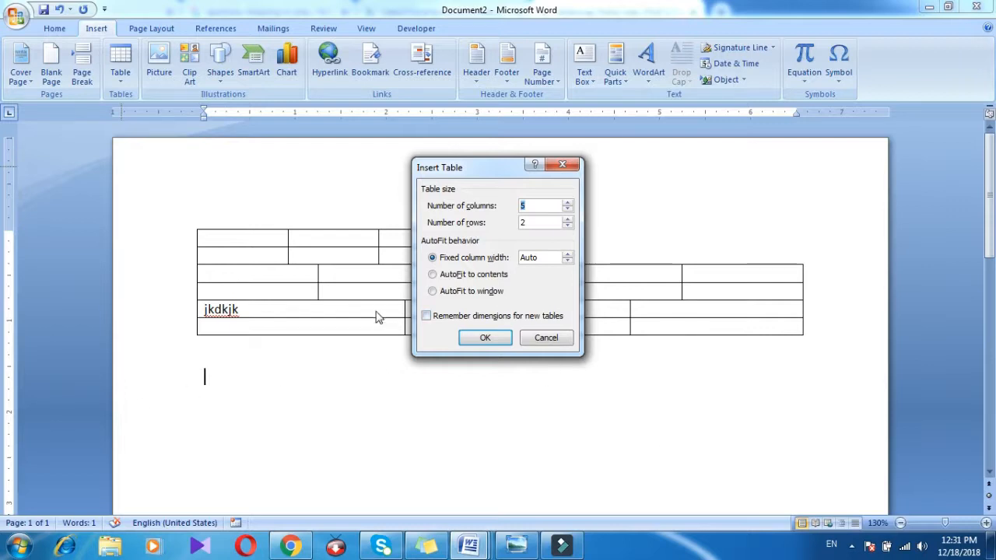
{"action": "left_click", "coordinate": [432, 291]}
{"action": "left_click", "coordinate": [483, 337]}
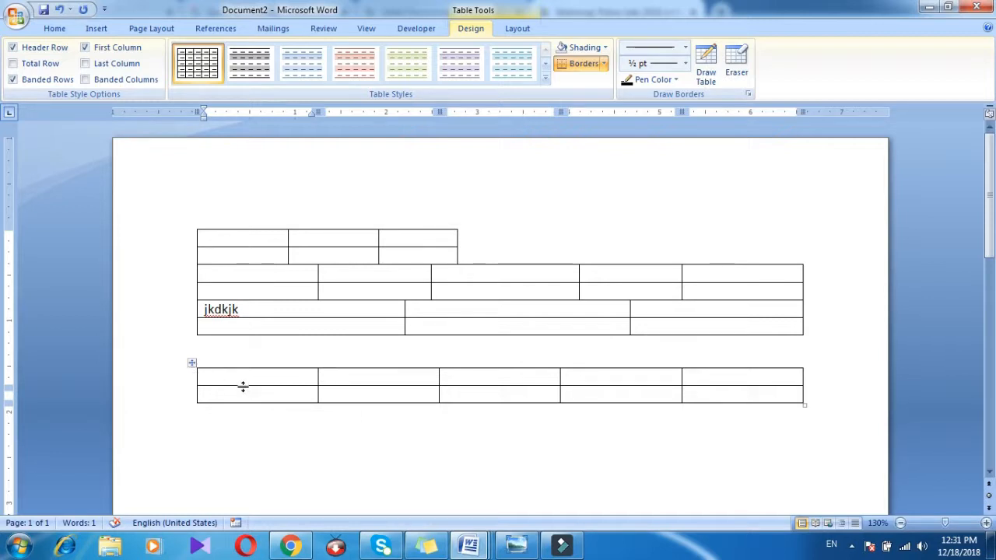
- Fill the separate table's top row with the headings Name, F/Name, NIC, Mob and Address
{"action": "type", "text": "Name"}
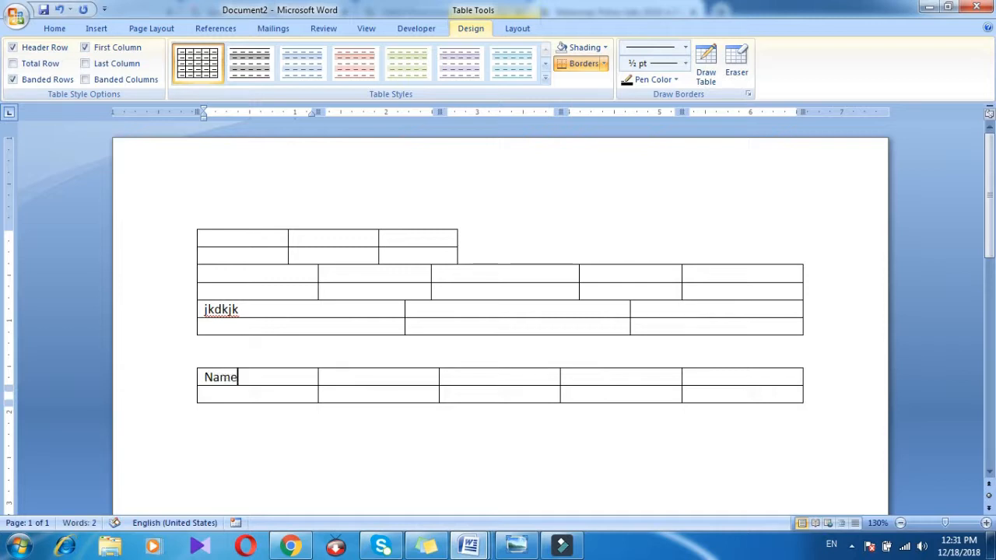
{"action": "key", "text": "Tab"}
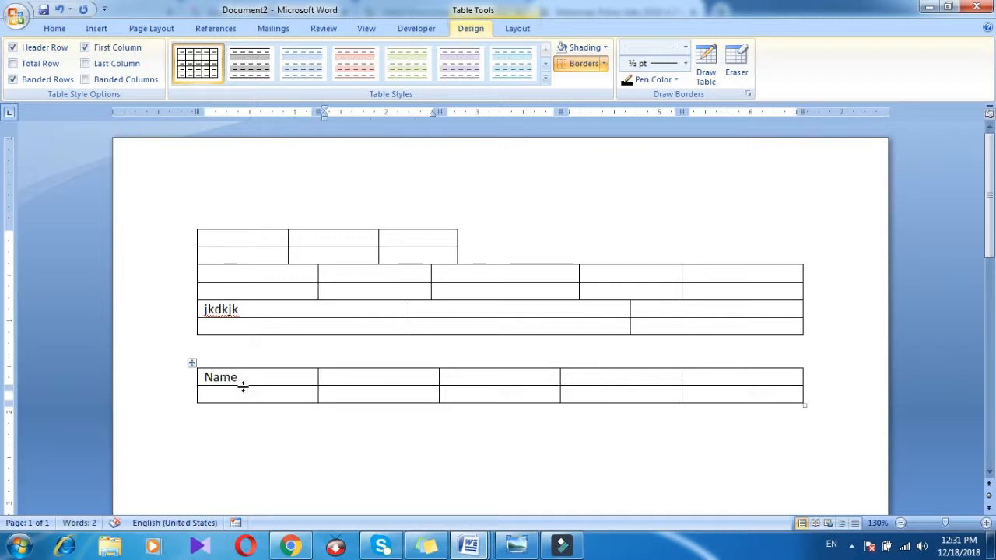
{"action": "type", "text": "F/Name"}
{"action": "key", "text": "Tab"}
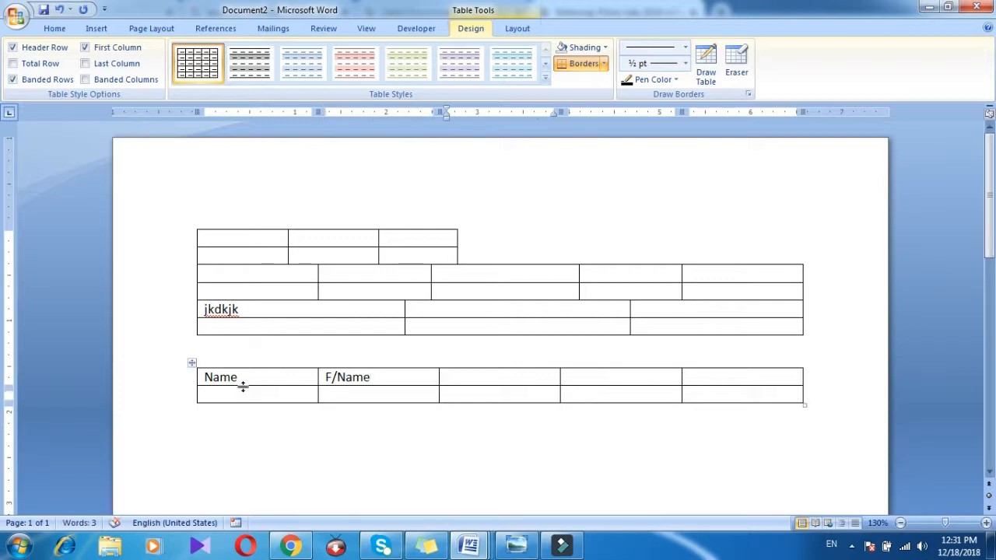
{"action": "type", "text": "Ni"}
{"action": "key", "text": "BackSpace"}
{"action": "type", "text": "IC"}
{"action": "key", "text": "Tab"}
{"action": "type", "text": "Mob"}
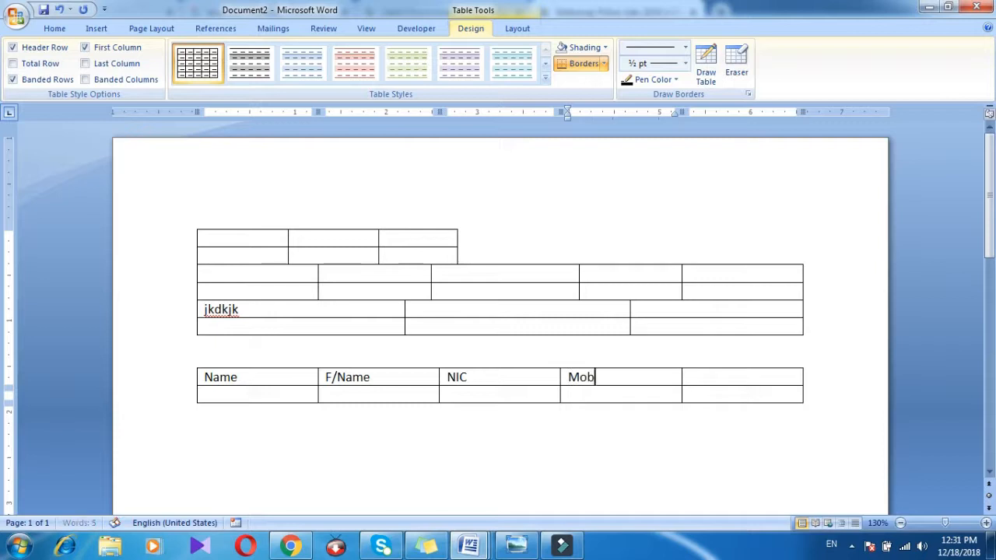
{"action": "key", "text": "Tab"}
{"action": "type", "text": "Ad"}
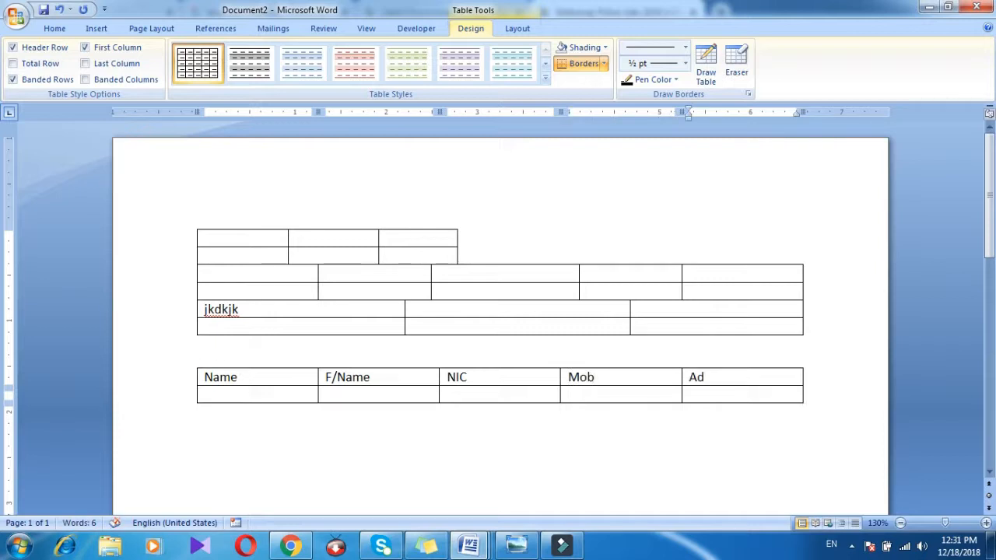
{"action": "type", "text": "dress"}
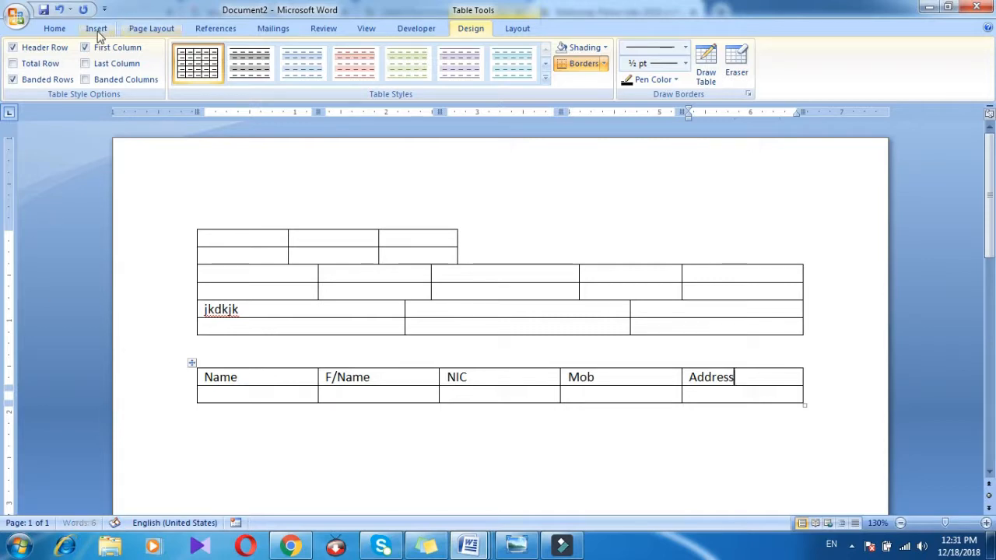
- Apply AutoFit to contents to the whole Name/F/Name/NIC/Mob/Address table
{"action": "left_click", "coordinate": [191, 364]}
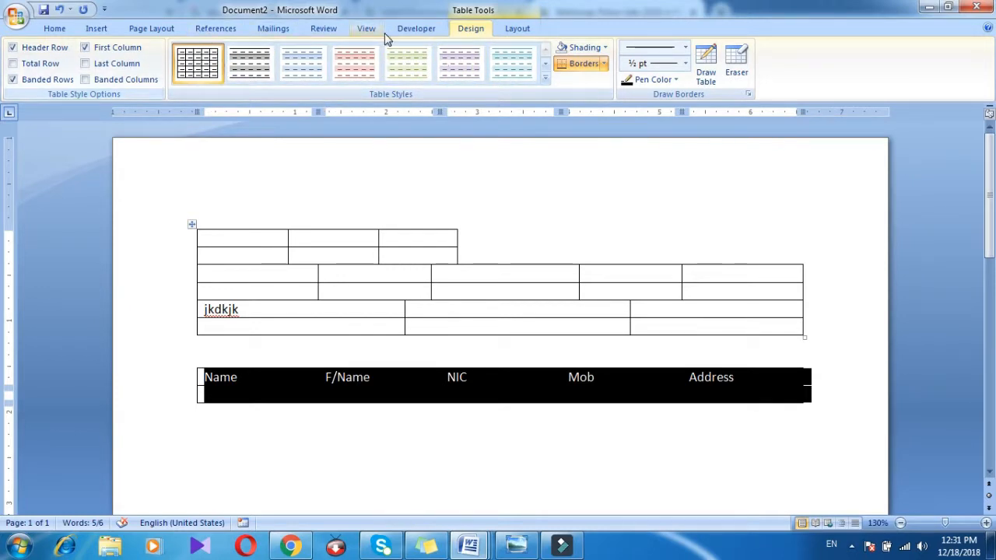
{"action": "left_click", "coordinate": [508, 30]}
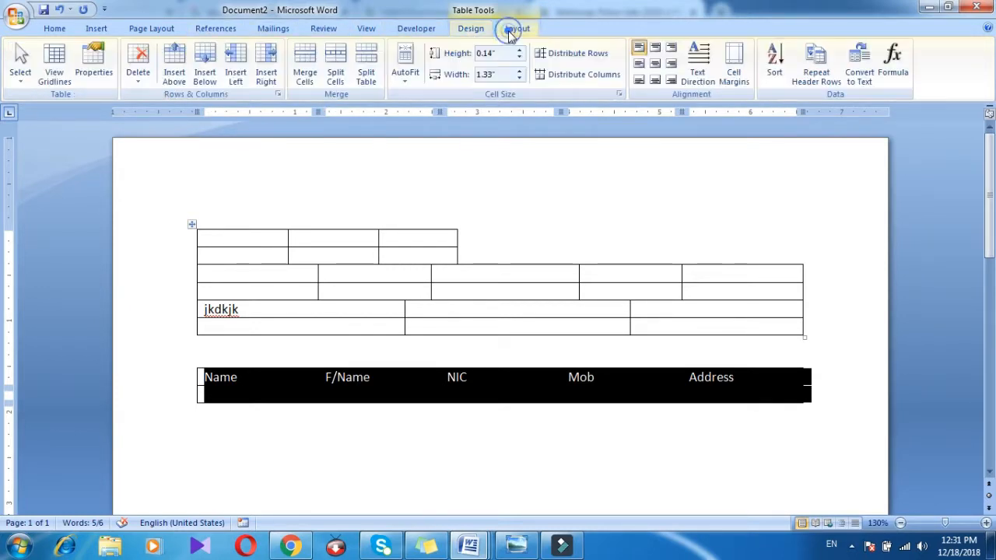
{"action": "left_click", "coordinate": [403, 81]}
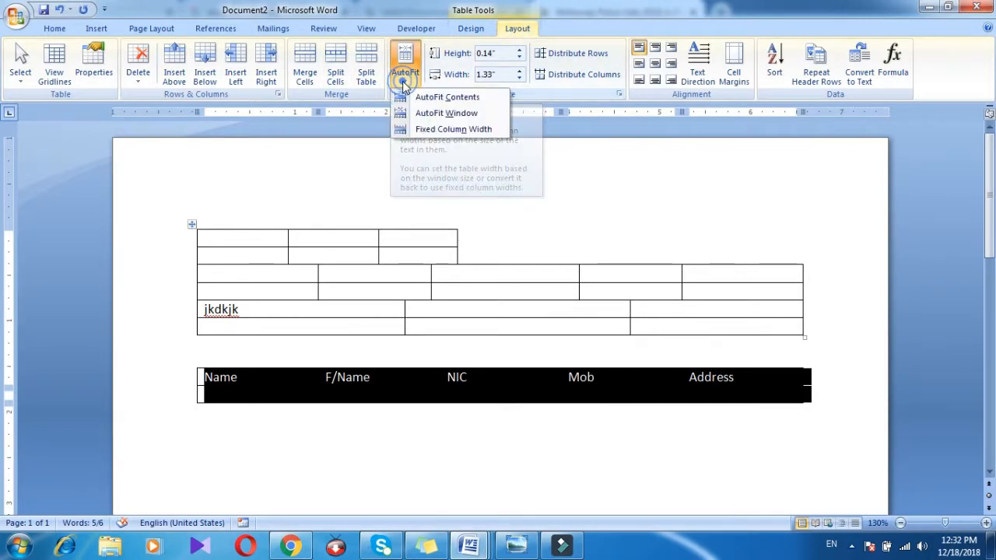
{"action": "left_click", "coordinate": [439, 100]}
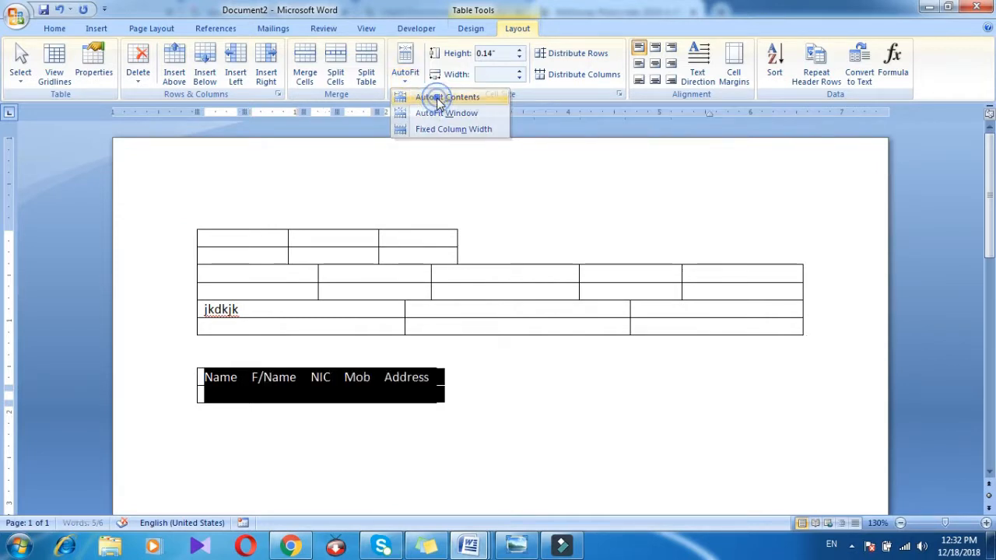
{"action": "left_click", "coordinate": [354, 401]}
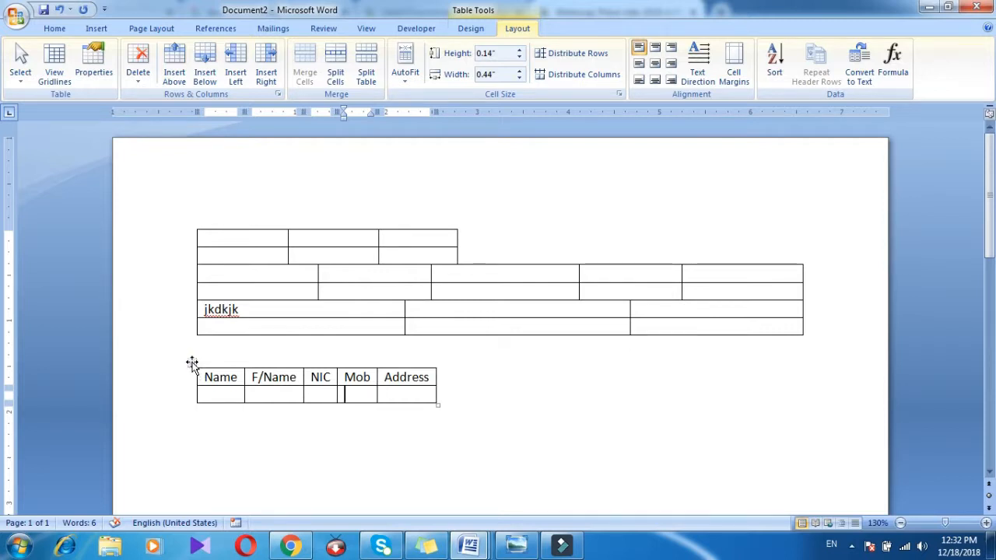
- Apply AutoFit to window to the whole headings table, followed by a fixed column width
{"action": "left_click", "coordinate": [191, 362]}
{"action": "left_click", "coordinate": [406, 69]}
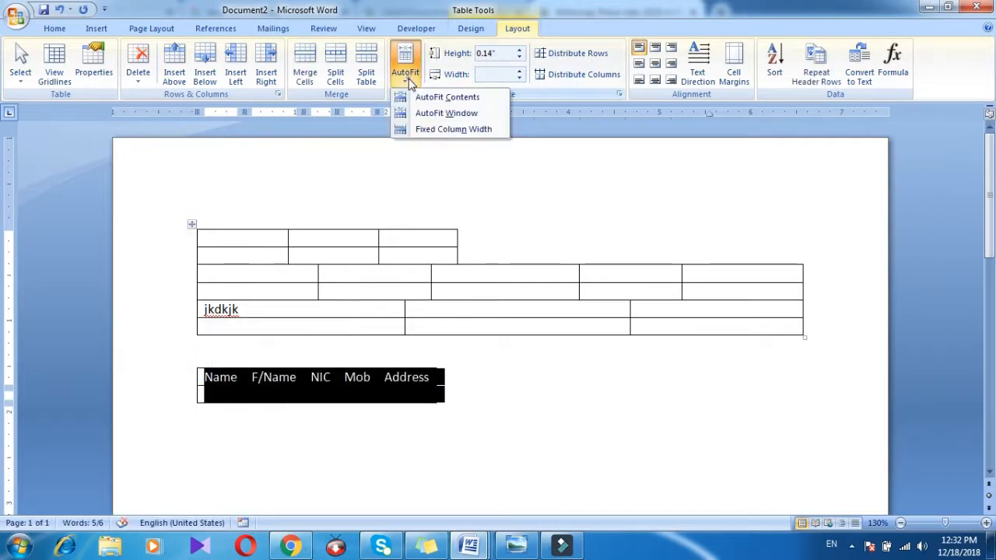
{"action": "left_click", "coordinate": [445, 117]}
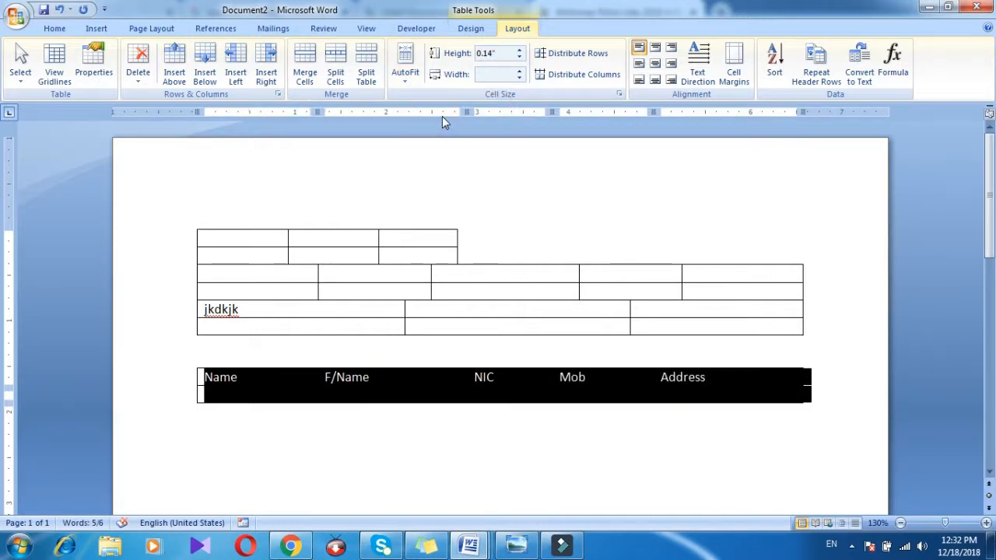
{"action": "left_click", "coordinate": [403, 78]}
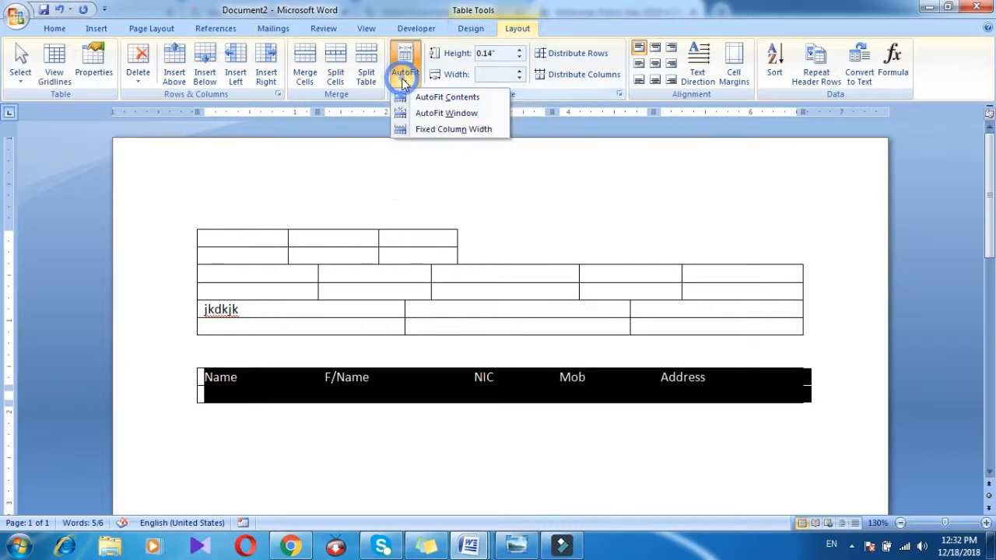
{"action": "left_click", "coordinate": [424, 131]}
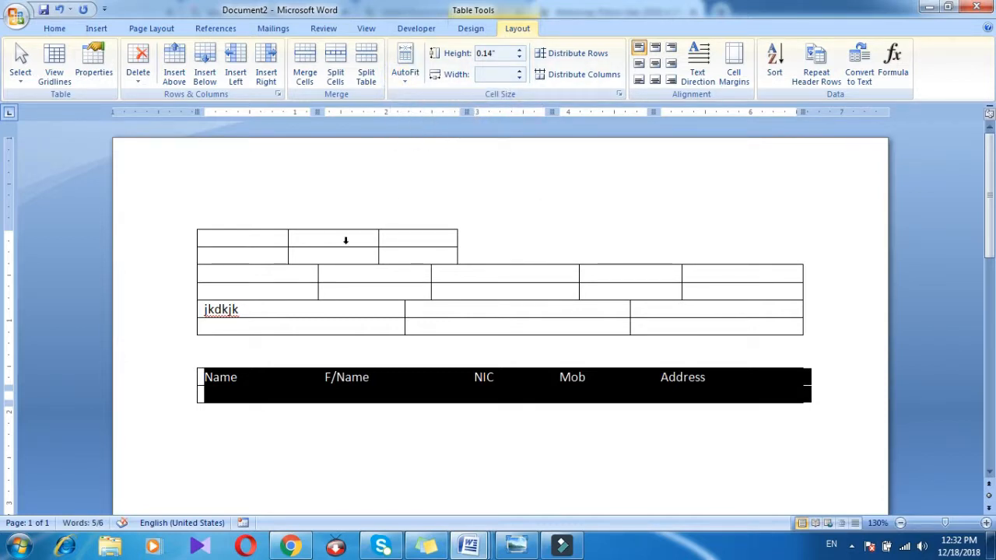
- Undo the window AutoFit and the fixed column width on the headings table
{"action": "left_click", "coordinate": [317, 394]}
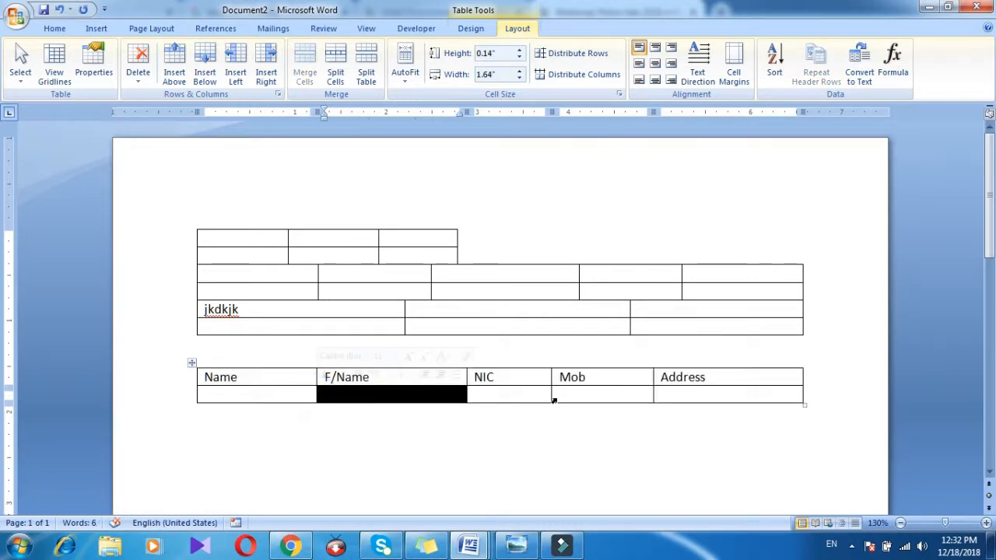
{"action": "key", "text": "ctrl+z"}
{"action": "key", "text": "ctrl+z"}
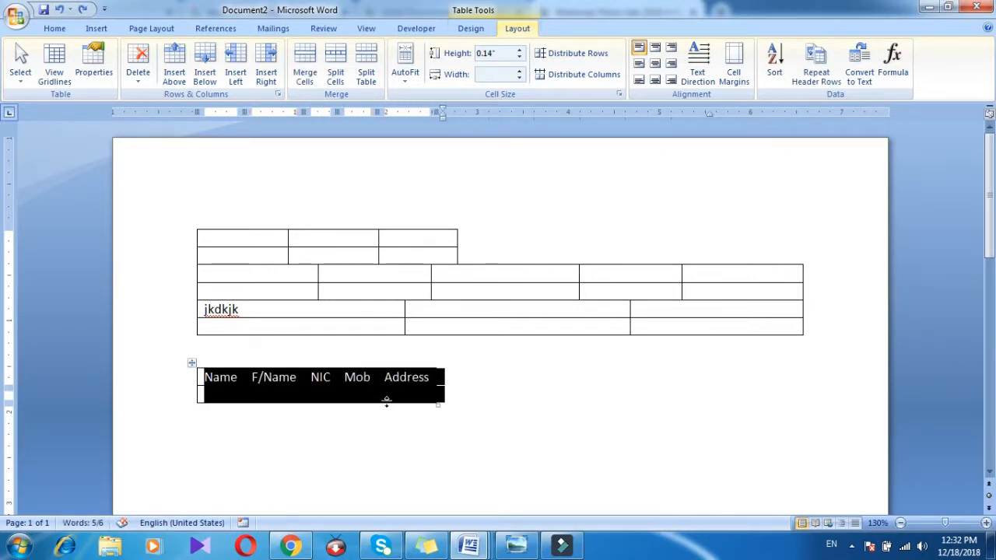
- Enter "kdjfakldjfkdjfkladjklfjakldjfklad" in the cell below Address to test the contents fit, and erase the text again
{"action": "left_click", "coordinate": [407, 402]}
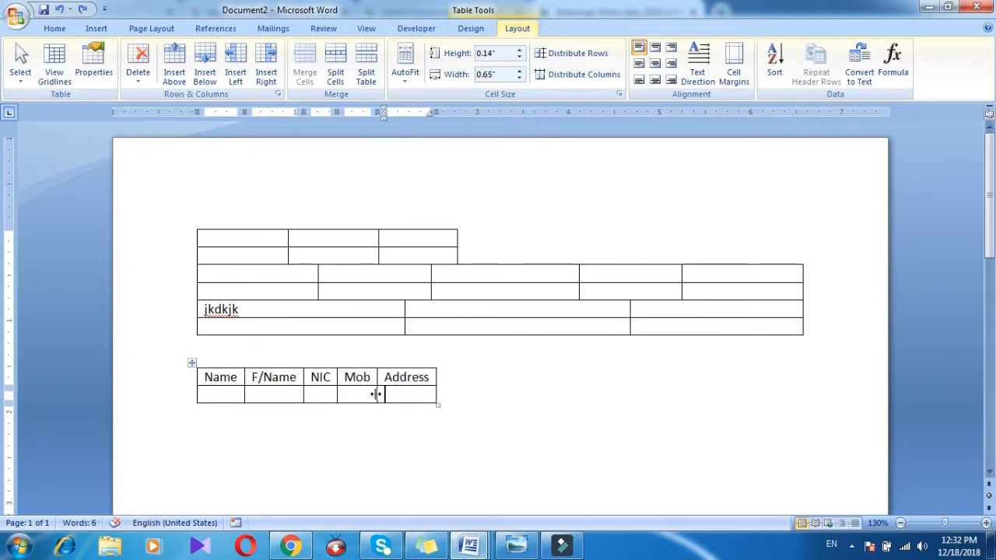
{"action": "type", "text": "kdjfakldjfkdjfkladjklfjakldjfklad"}
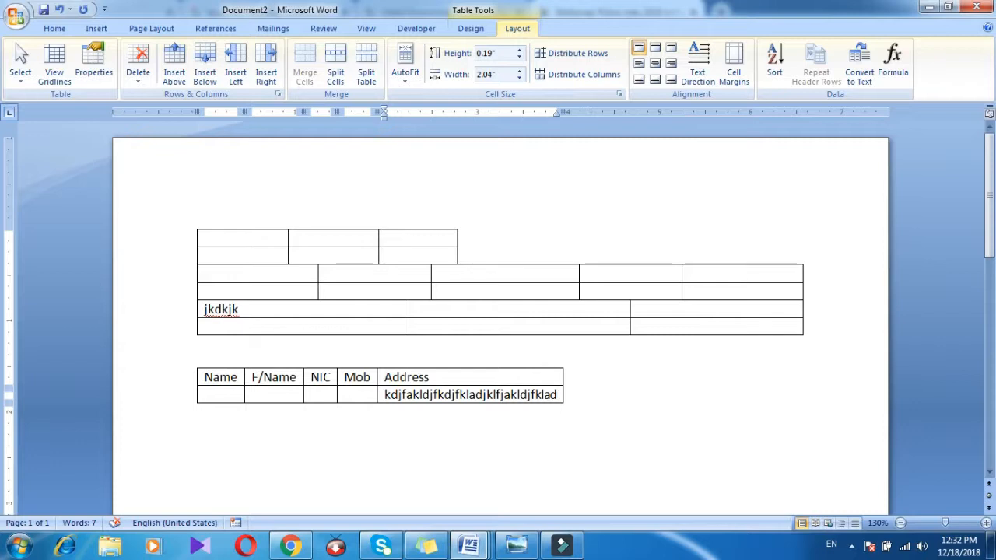
{"action": "key", "text": "BackSpace"}
{"action": "key", "text": "BackSpace"}
{"action": "key", "text": "BackSpace"}
{"action": "key", "text": "BackSpace"}
{"action": "key", "text": "BackSpace"}
{"action": "key", "text": "BackSpace"}
{"action": "key", "text": "BackSpace"}
{"action": "key", "text": "BackSpace"}
{"action": "key", "text": "BackSpace"}
{"action": "key", "text": "BackSpace"}
{"action": "key", "text": "BackSpace"}
{"action": "key", "text": "BackSpace"}
{"action": "key", "text": "BackSpace"}
{"action": "key", "text": "BackSpace"}
{"action": "key", "text": "BackSpace"}
{"action": "key", "text": "BackSpace"}
{"action": "key", "text": "BackSpace"}
{"action": "key", "text": "BackSpace"}
{"action": "key", "text": "BackSpace"}
{"action": "key", "text": "BackSpace"}
{"action": "key", "text": "BackSpace"}
{"action": "key", "text": "BackSpace"}
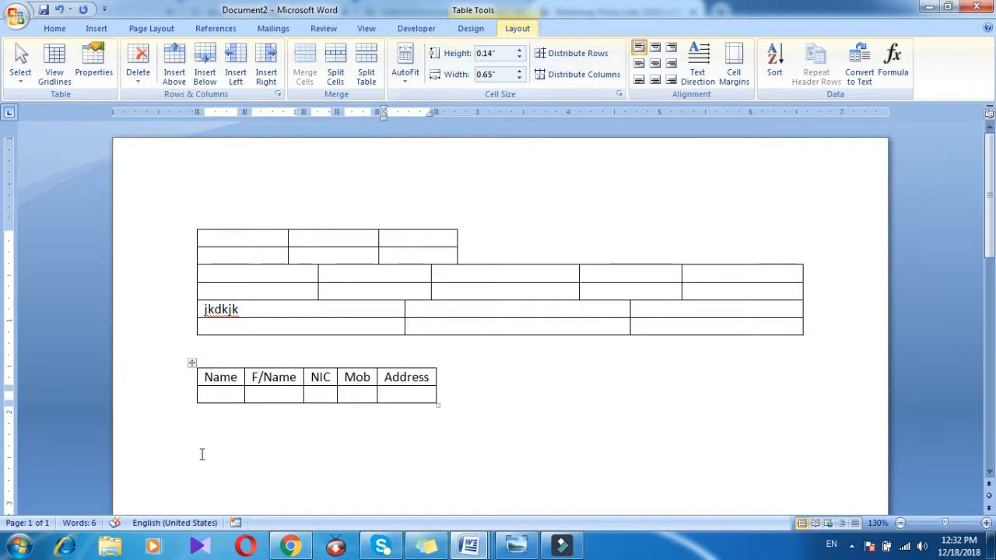
- Apply a fixed column width to the whole headings table
{"action": "left_click", "coordinate": [192, 362]}
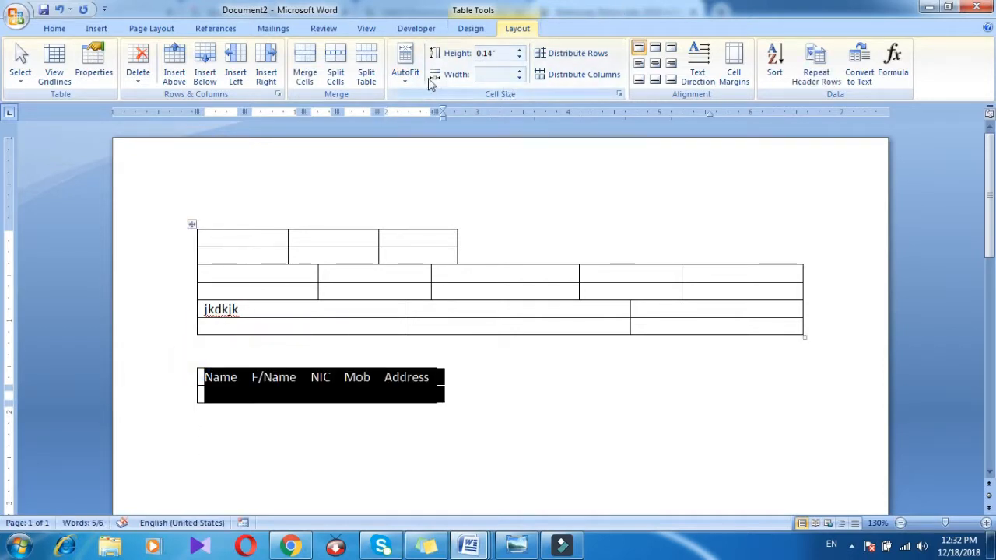
{"action": "left_click", "coordinate": [404, 78]}
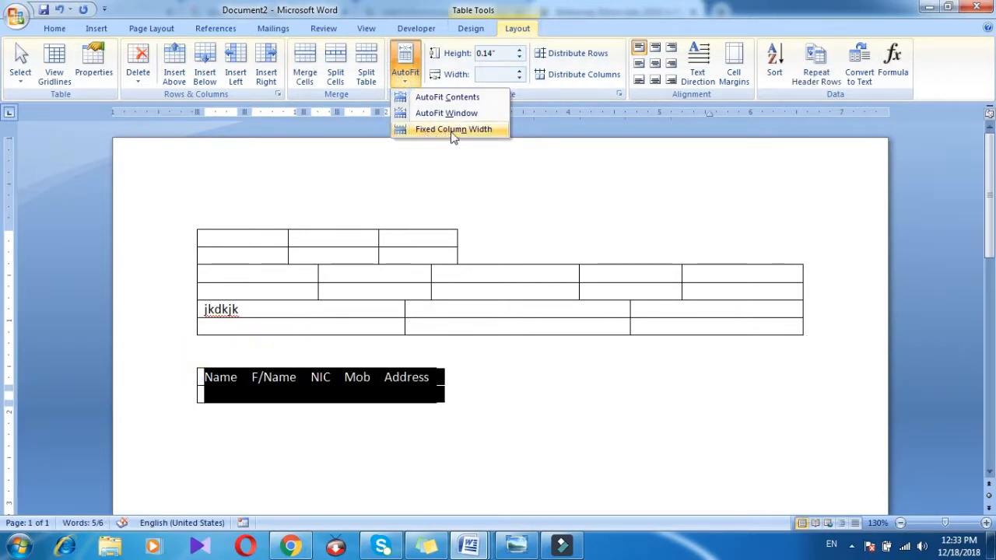
{"action": "left_click", "coordinate": [450, 130]}
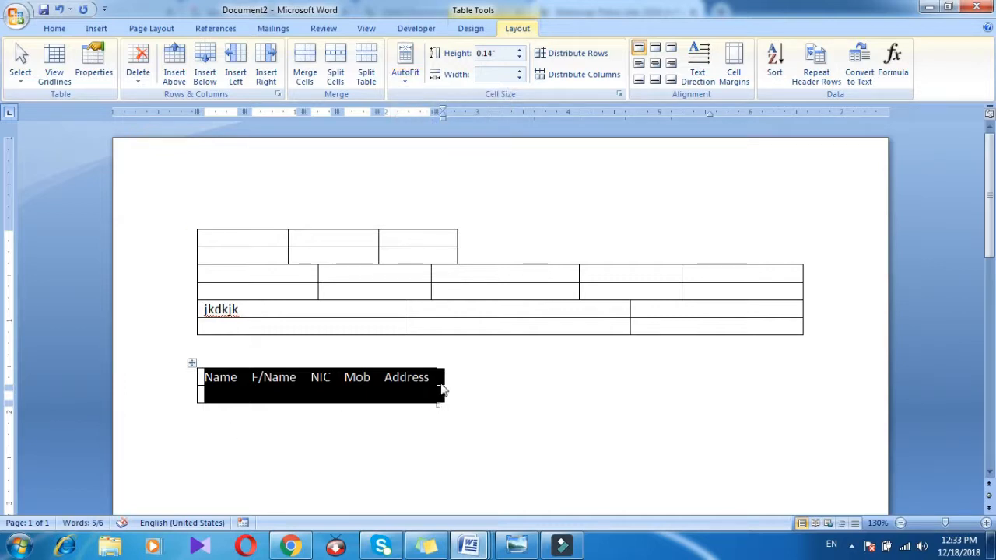
- Enter "kdfkljdkljfkldjfkldjfklajdklfjd" in the cell below Address to test the fixed column width
{"action": "left_click", "coordinate": [385, 395]}
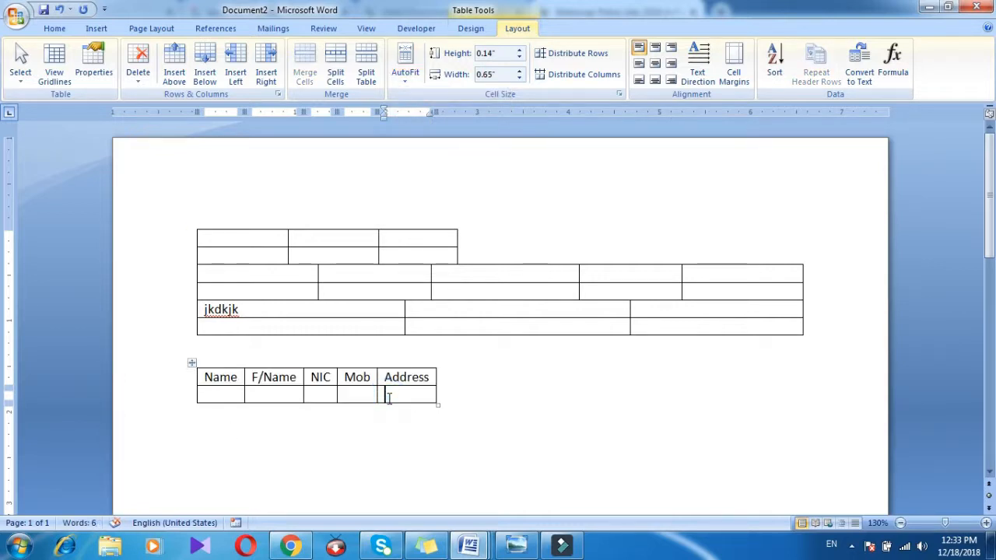
{"action": "type", "text": "kdfkljdkljfkldjfkldjfklajdklfjd"}
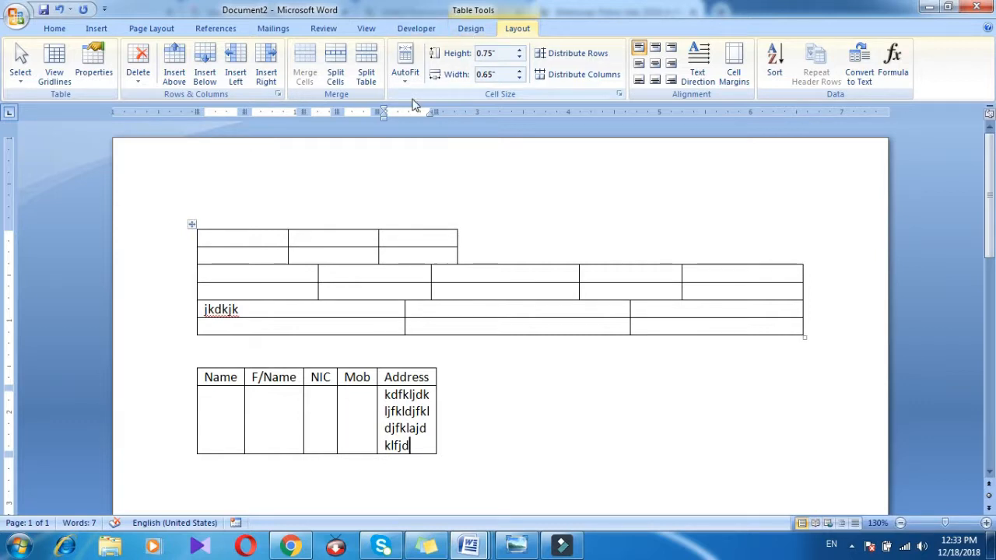
{"action": "left_click", "coordinate": [406, 77]}
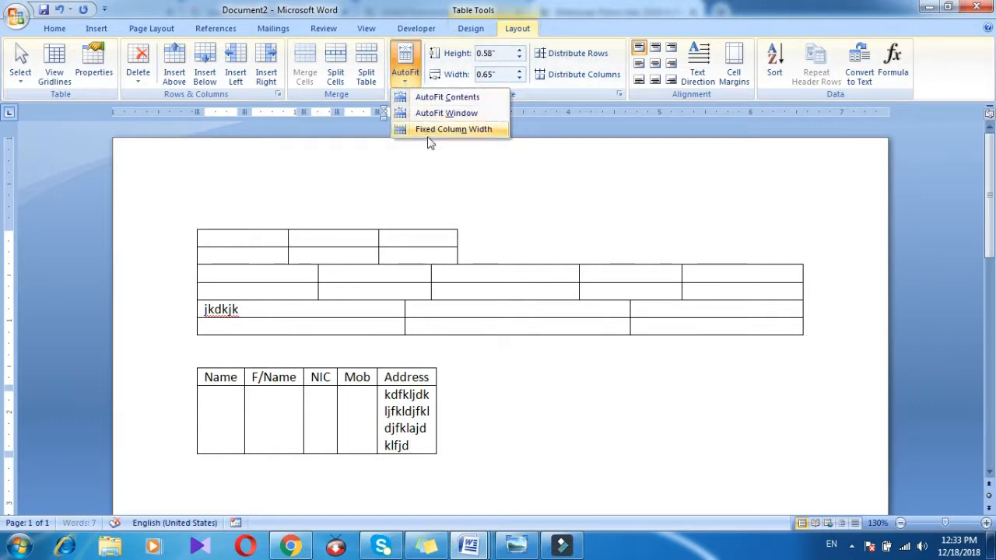
{"action": "left_click", "coordinate": [346, 428]}
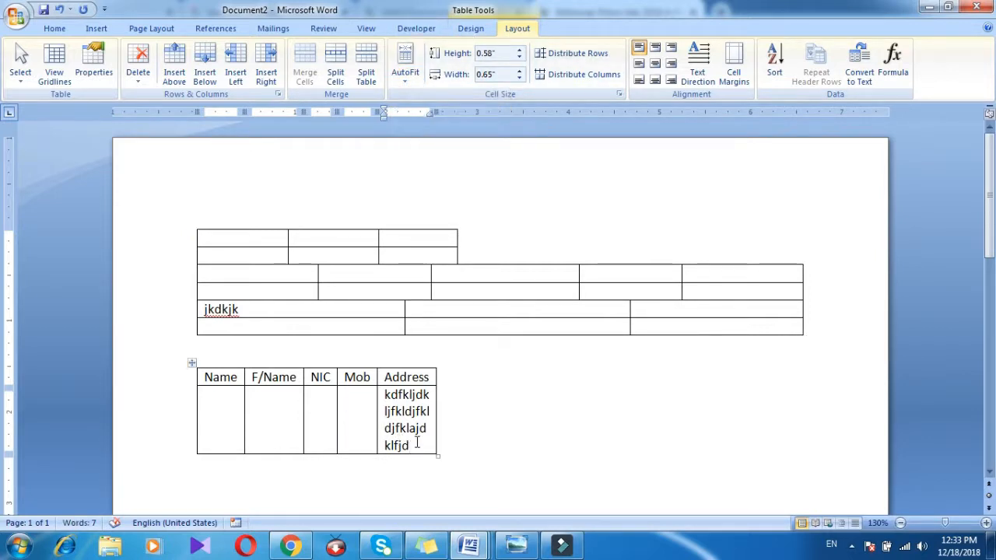
- Delete the filled cell below Address with cells shifted left, and undo both the deletion and the text entry
{"action": "left_click_drag", "start_coordinate": [410, 445], "coordinate": [381, 397]}
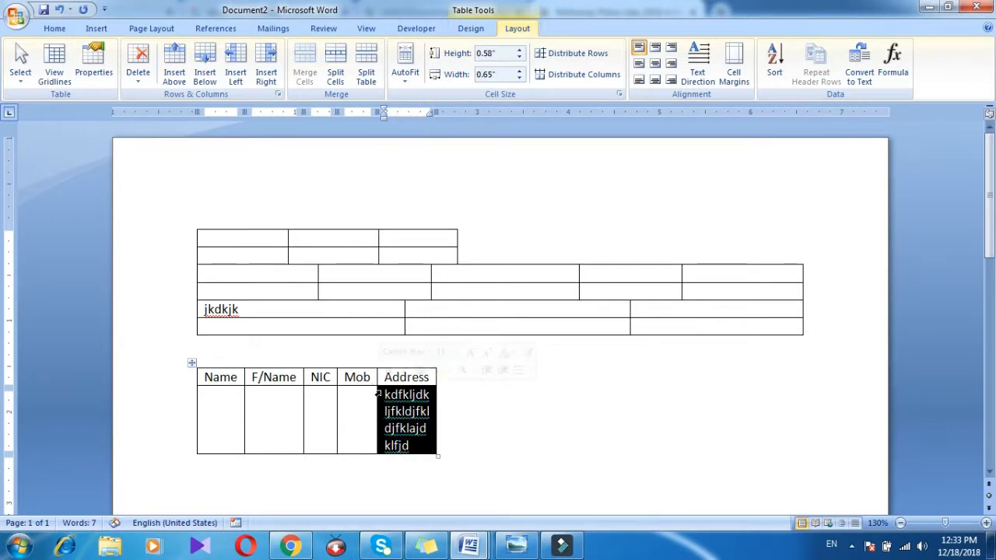
{"action": "key", "text": "BackSpace"}
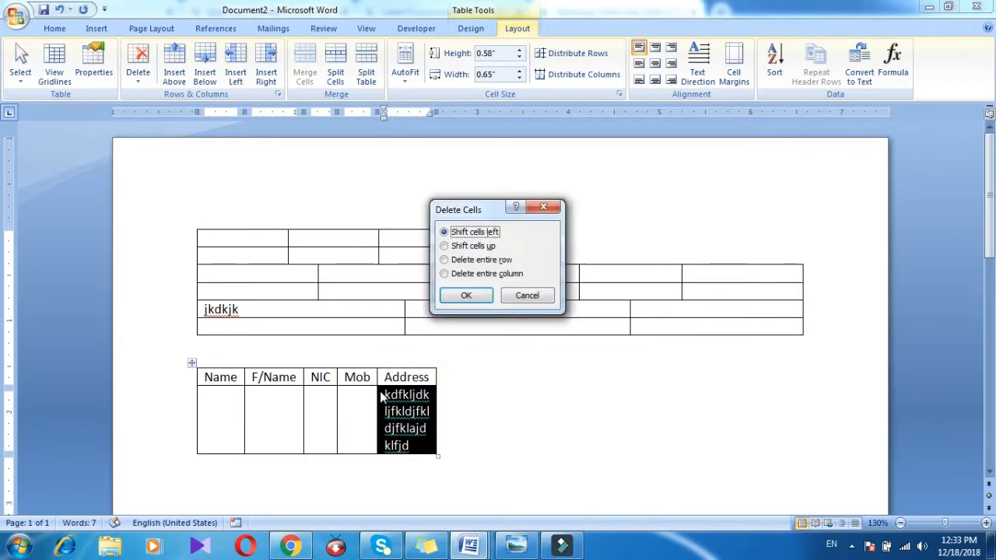
{"action": "left_click", "coordinate": [466, 298]}
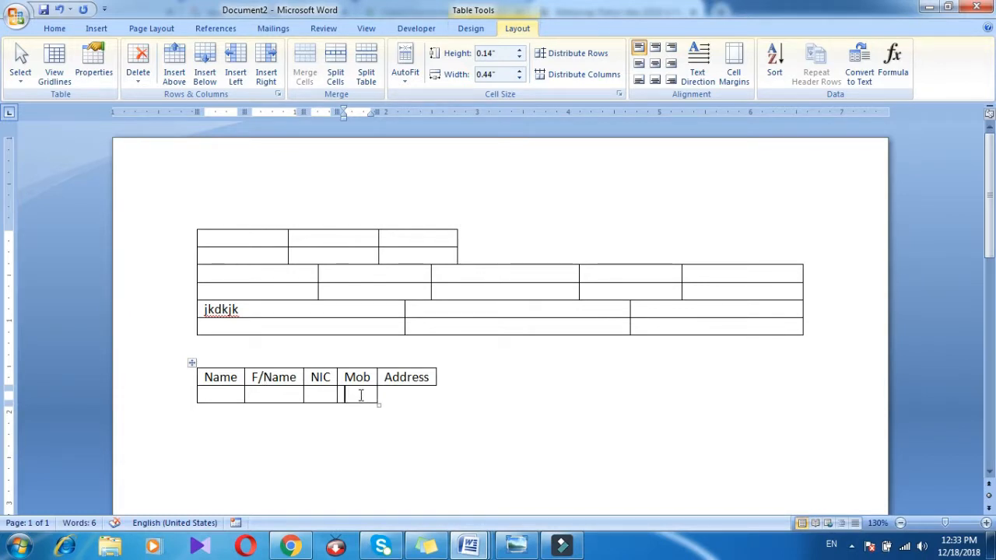
{"action": "key", "text": "Tab"}
{"action": "key", "text": "ctrl+z"}
{"action": "key", "text": "ctrl+z"}
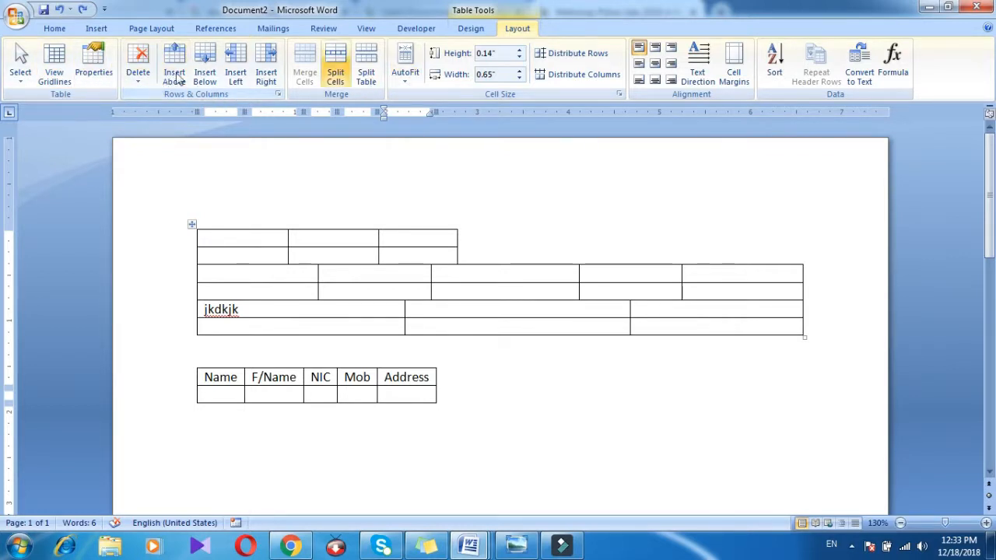
- Delete the two empty cells below Mob and Address, shifting cells left
{"action": "left_click_drag", "start_coordinate": [400, 394], "coordinate": [365, 401]}
{"action": "left_click", "coordinate": [400, 396]}
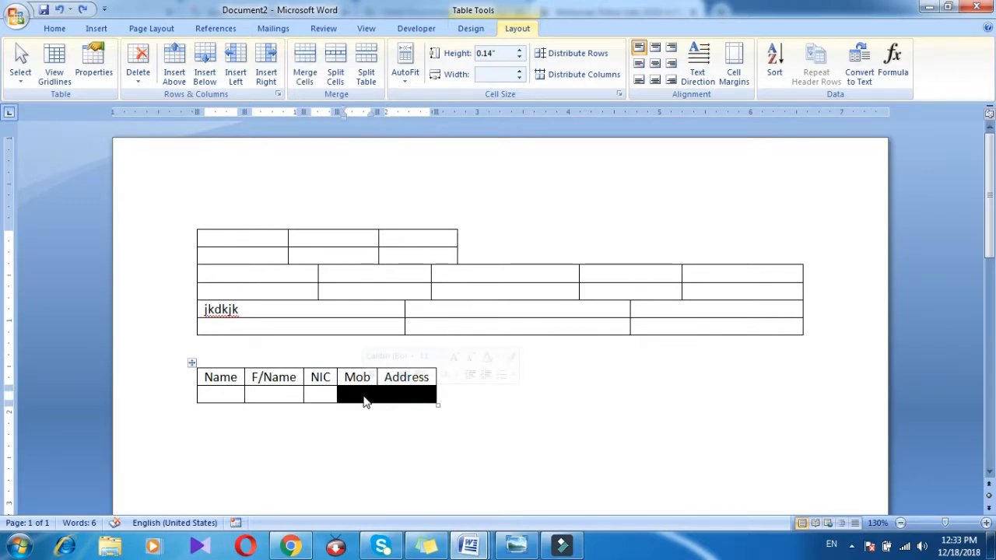
{"action": "left_click", "coordinate": [138, 80]}
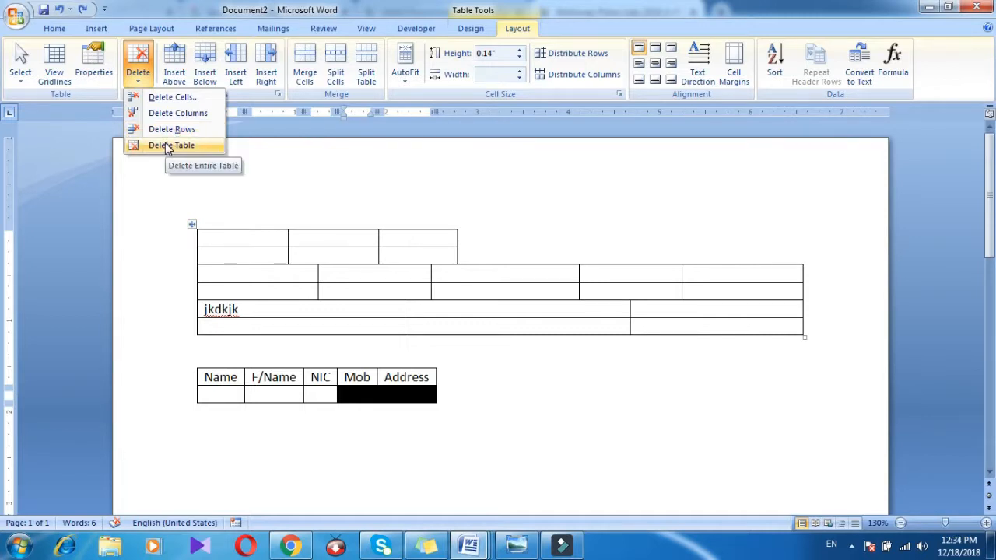
{"action": "left_click", "coordinate": [163, 99]}
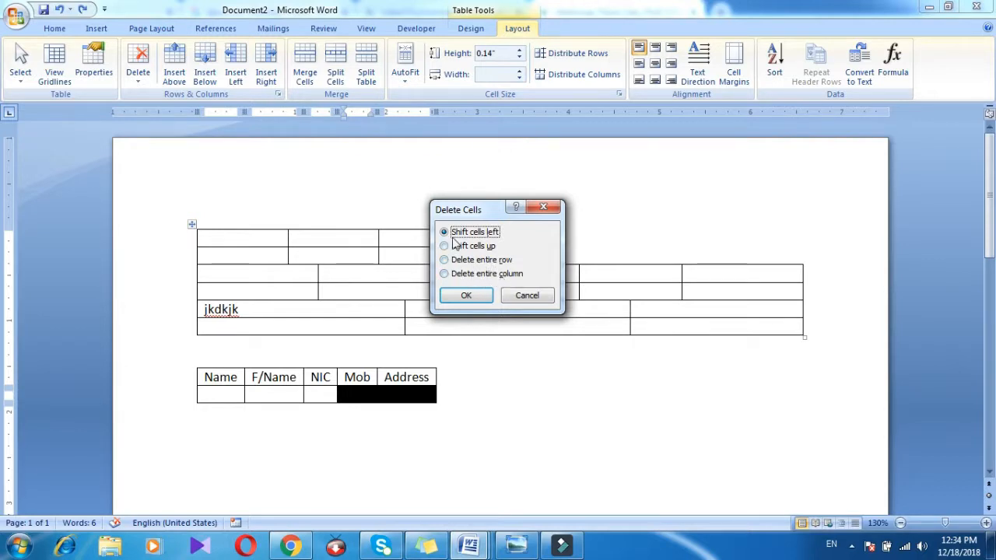
{"action": "left_click", "coordinate": [467, 297]}
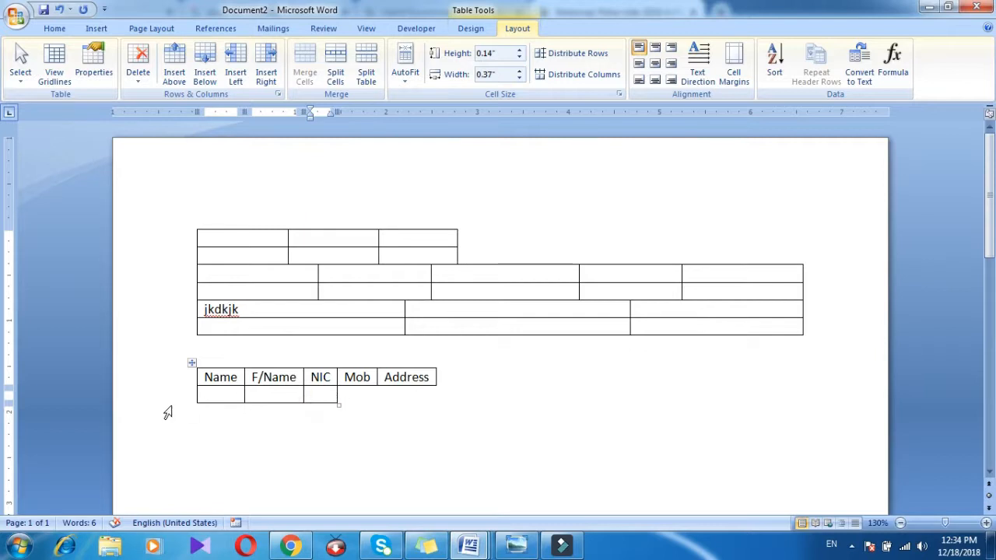
- Delete the headings table's second row, and undo the row and cell deletions
{"action": "left_click", "coordinate": [138, 70]}
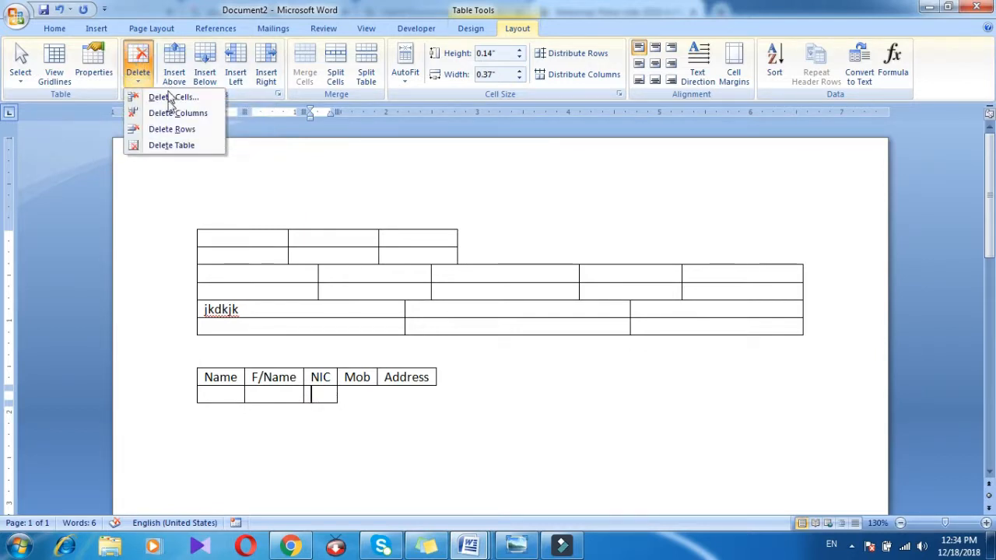
{"action": "left_click", "coordinate": [166, 129]}
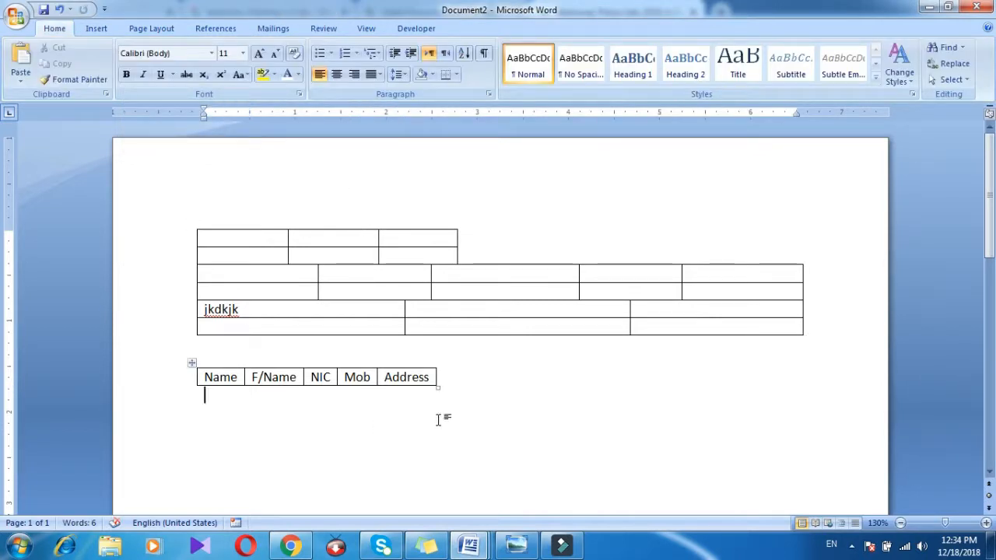
{"action": "key", "text": "ctrl+z"}
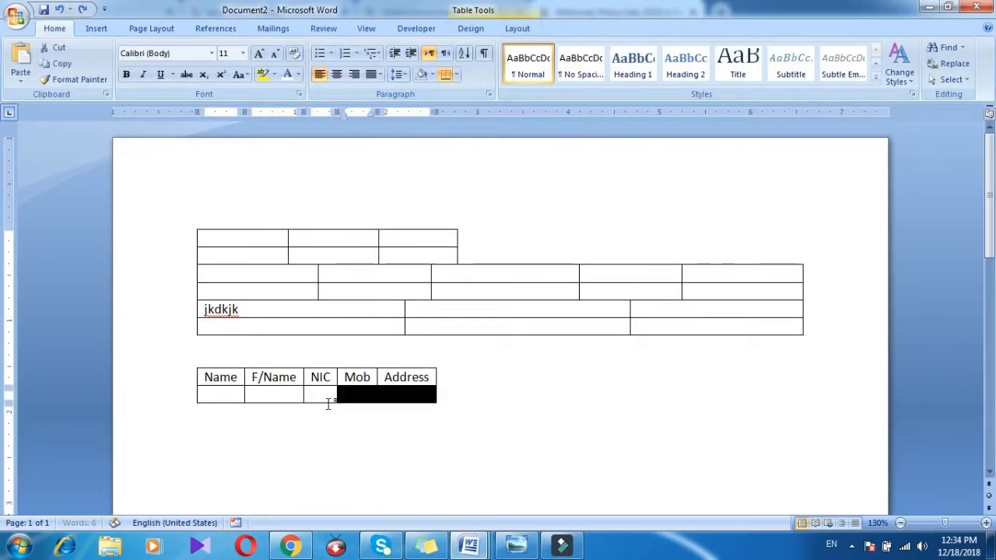
- Delete the Mob column from the headings table
{"action": "left_click", "coordinate": [357, 381]}
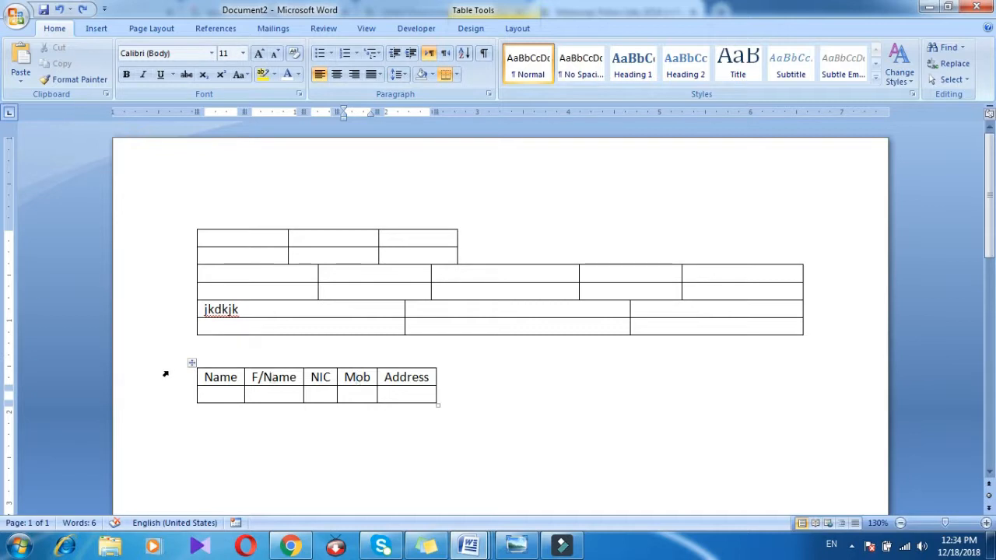
{"action": "left_click", "coordinate": [515, 29]}
{"action": "left_click", "coordinate": [138, 67]}
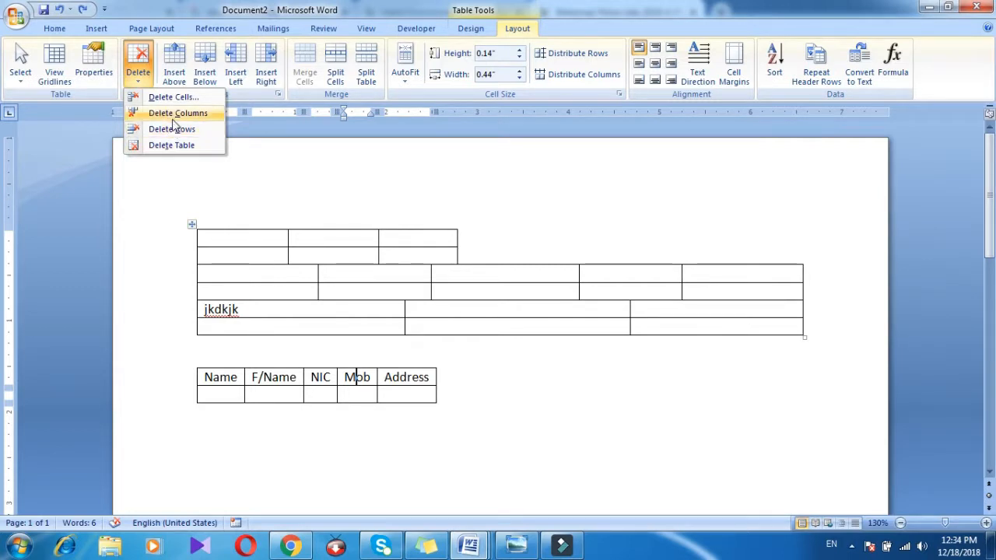
{"action": "left_click", "coordinate": [175, 115]}
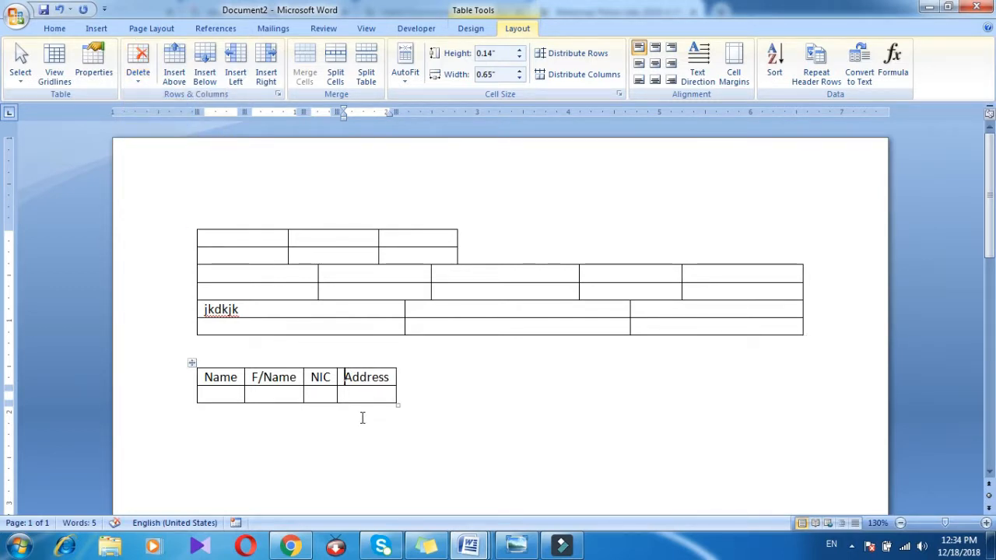
- Undo the Mob column's deletion, and delete the entire headings table and undo that deletion too
{"action": "key", "text": "ctrl+z"}
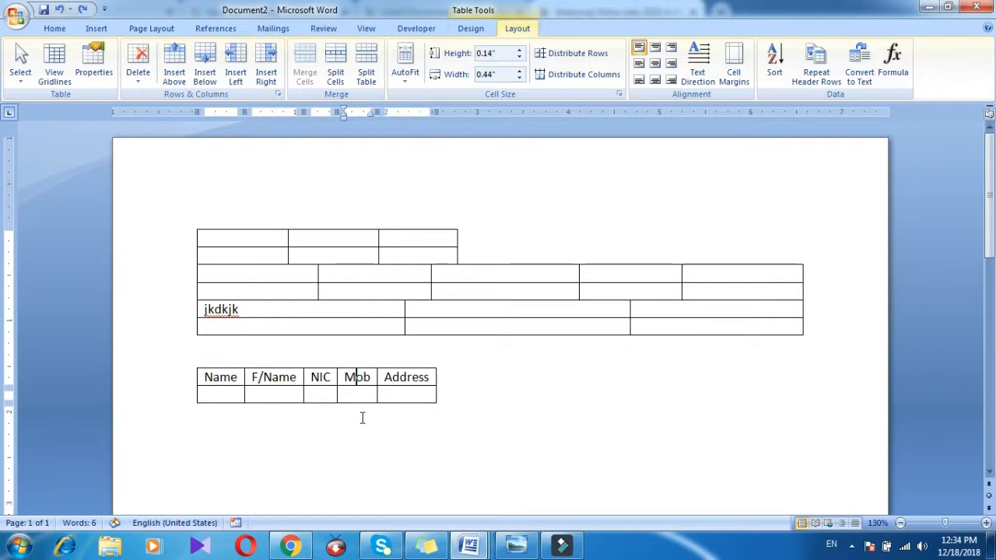
{"action": "left_click", "coordinate": [138, 83]}
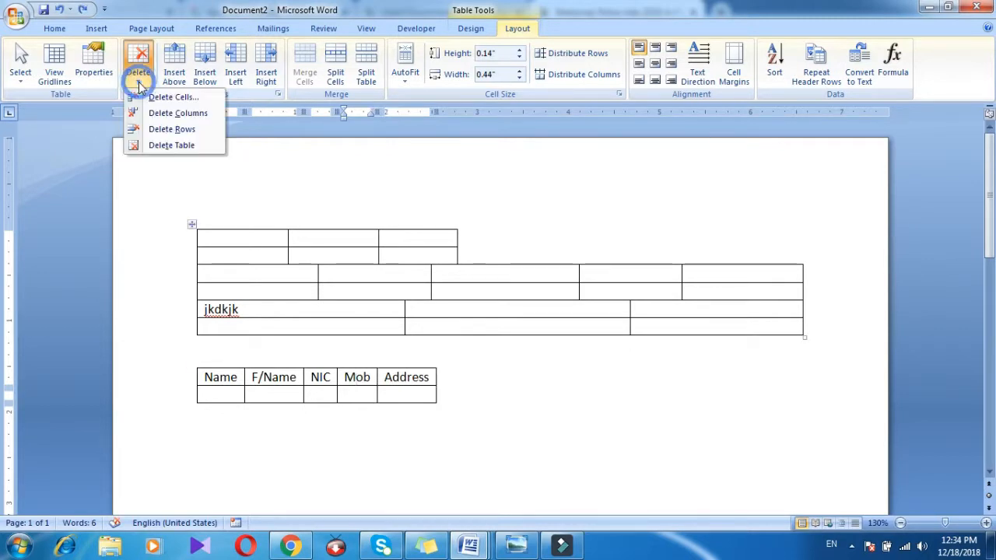
{"action": "left_click", "coordinate": [159, 146]}
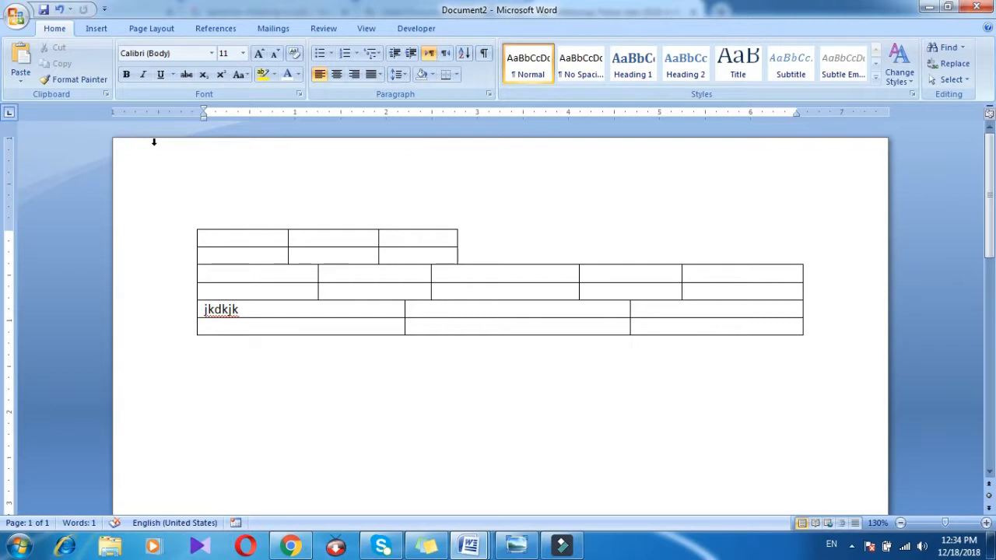
{"action": "key", "text": "ctrl+z"}
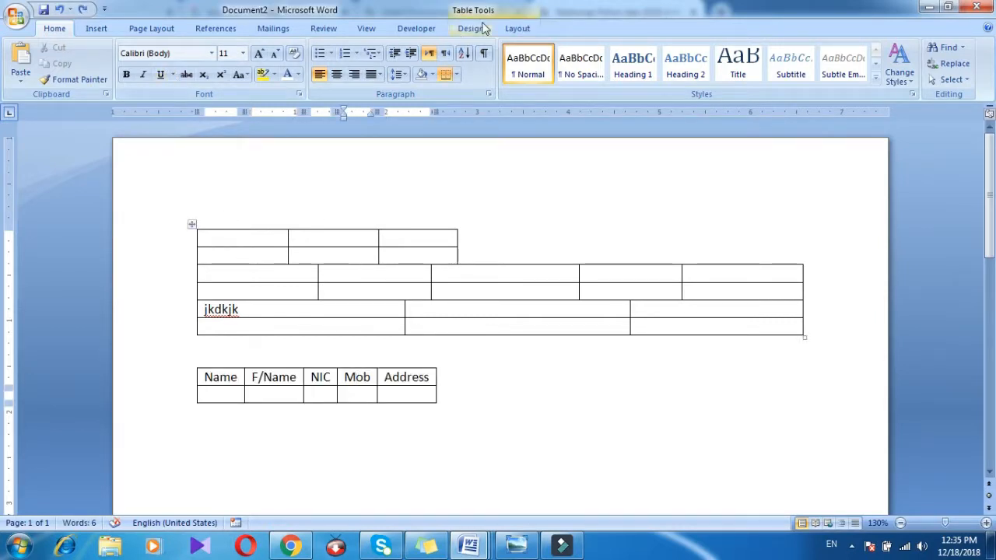
- Insert an empty row above the headings row in the lower table
{"action": "left_click", "coordinate": [518, 29]}
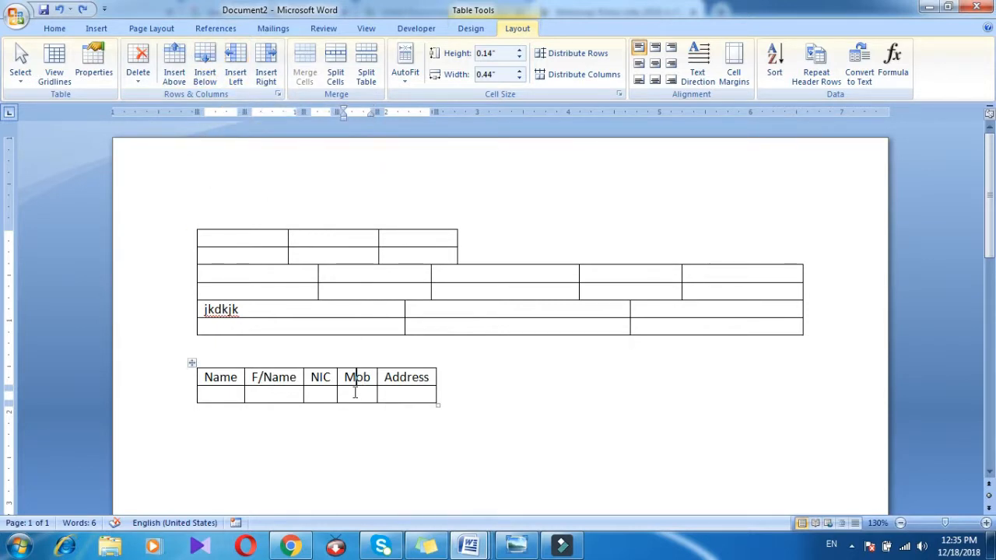
{"action": "left_click", "coordinate": [176, 83]}
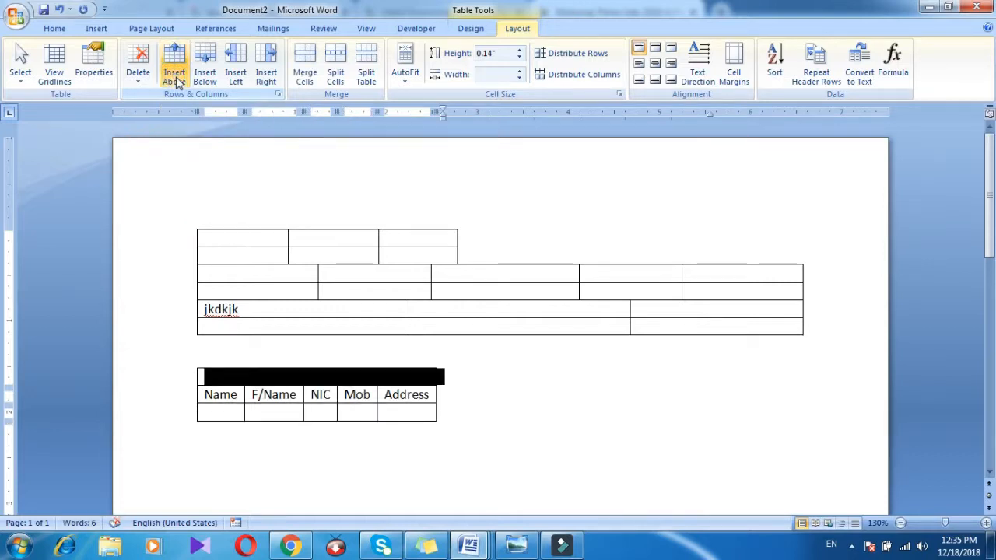
{"action": "left_click", "coordinate": [258, 380]}
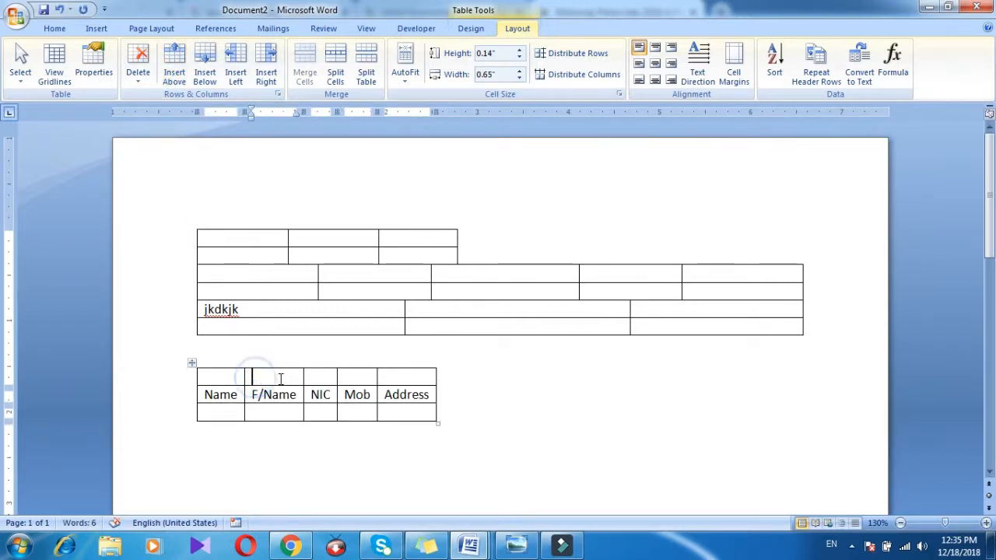
- Insert an empty row directly below the row of headings, starting from the NIC cell
{"action": "left_click", "coordinate": [334, 395]}
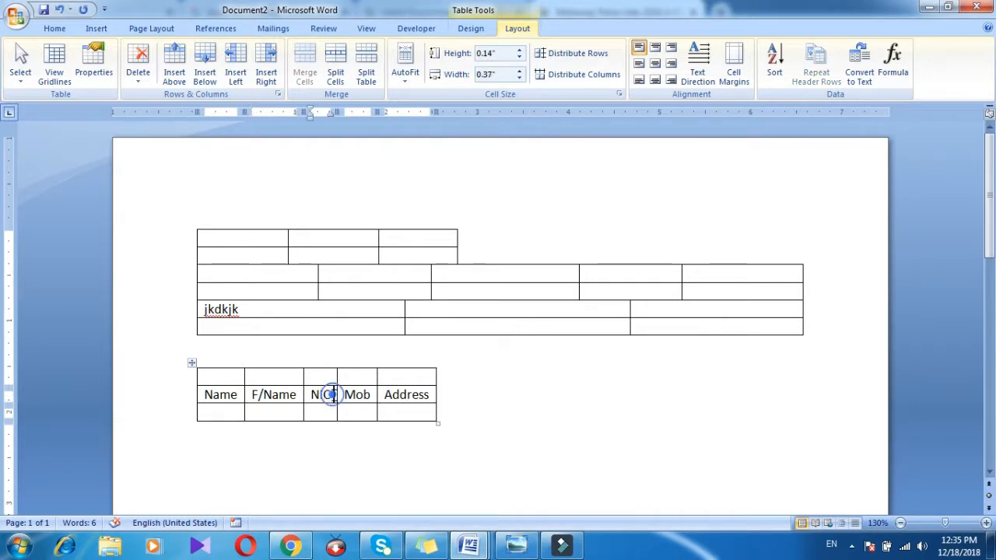
{"action": "left_click", "coordinate": [206, 68]}
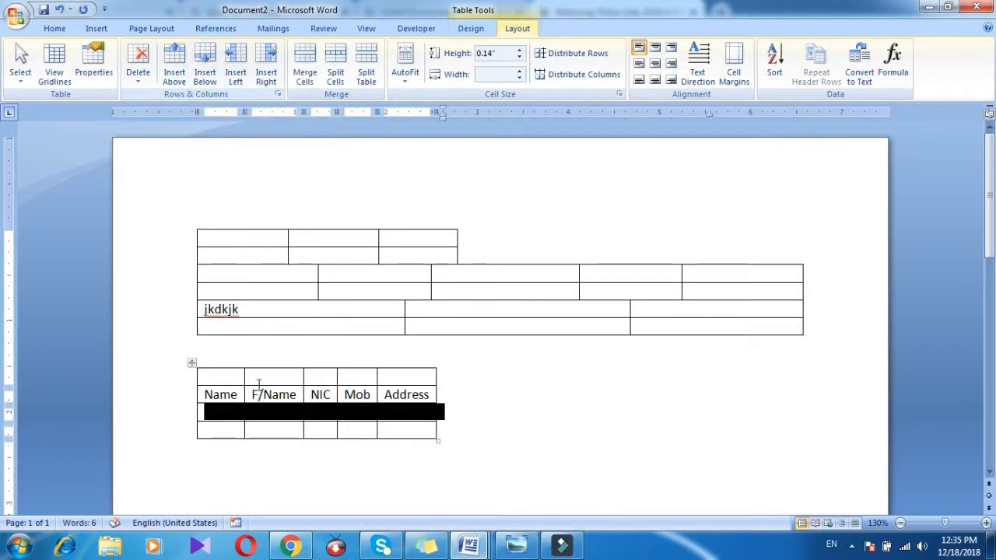
{"action": "left_click", "coordinate": [282, 414]}
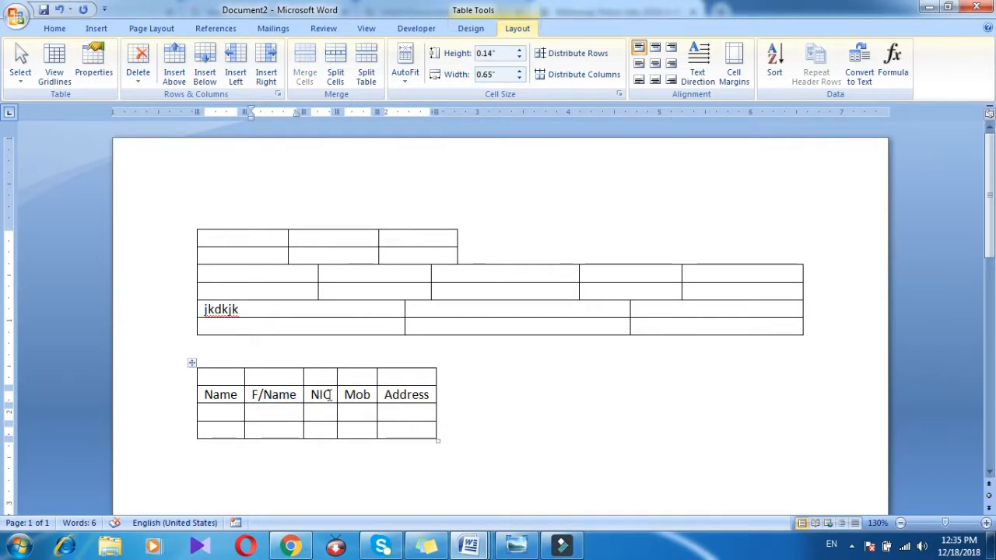
- Insert an empty column to the left of the Address column
{"action": "left_click", "coordinate": [428, 395]}
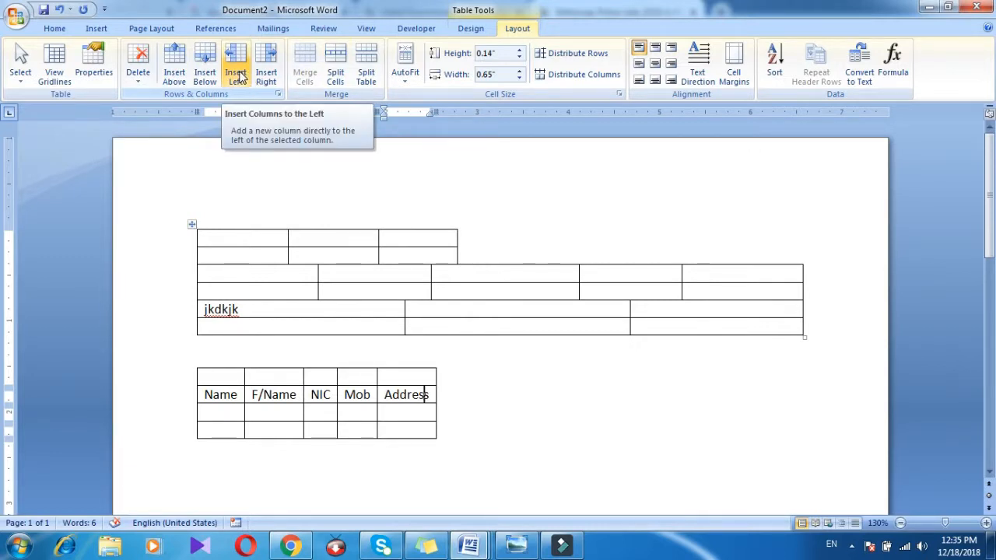
{"action": "left_click", "coordinate": [239, 73]}
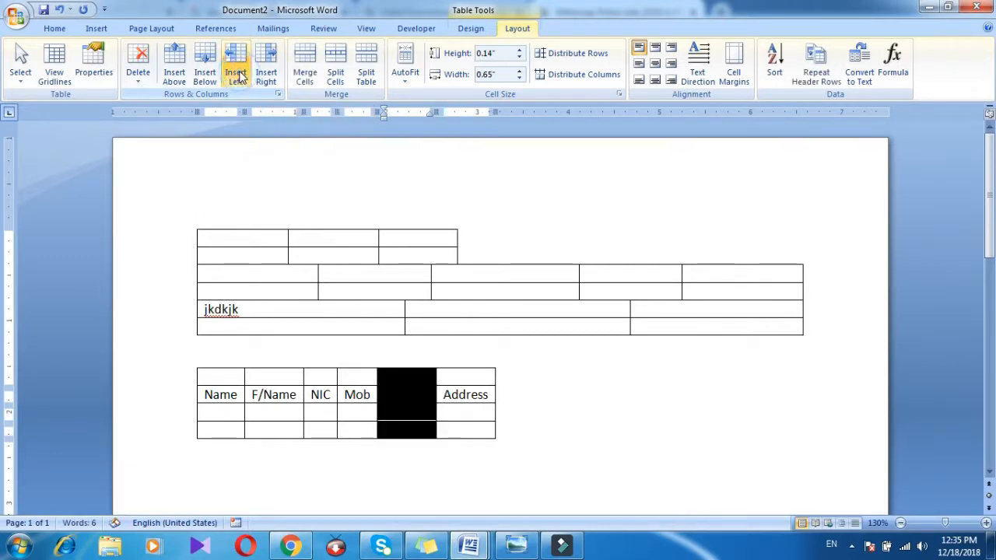
{"action": "left_click", "coordinate": [404, 405]}
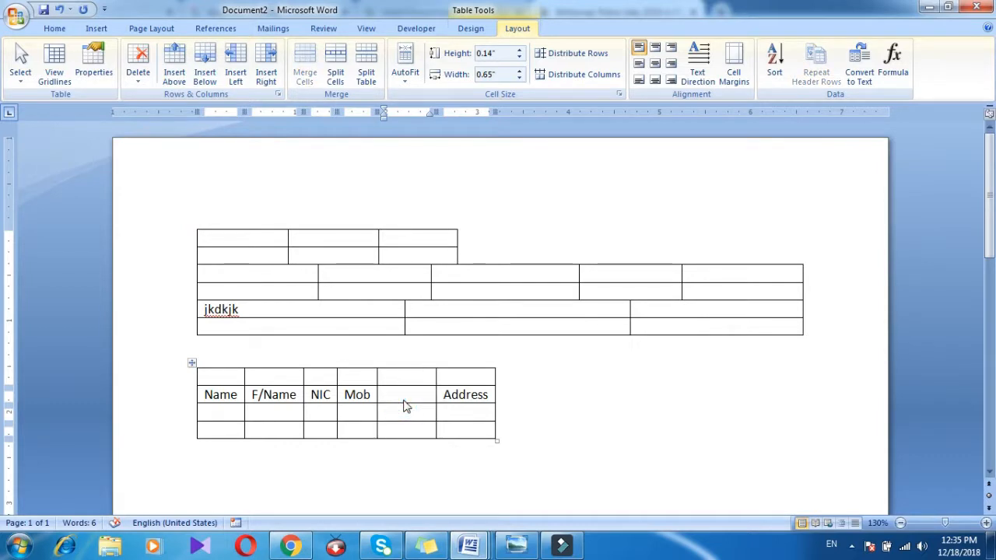
- Insert an empty column to the right of the Address column
{"action": "left_click", "coordinate": [480, 397]}
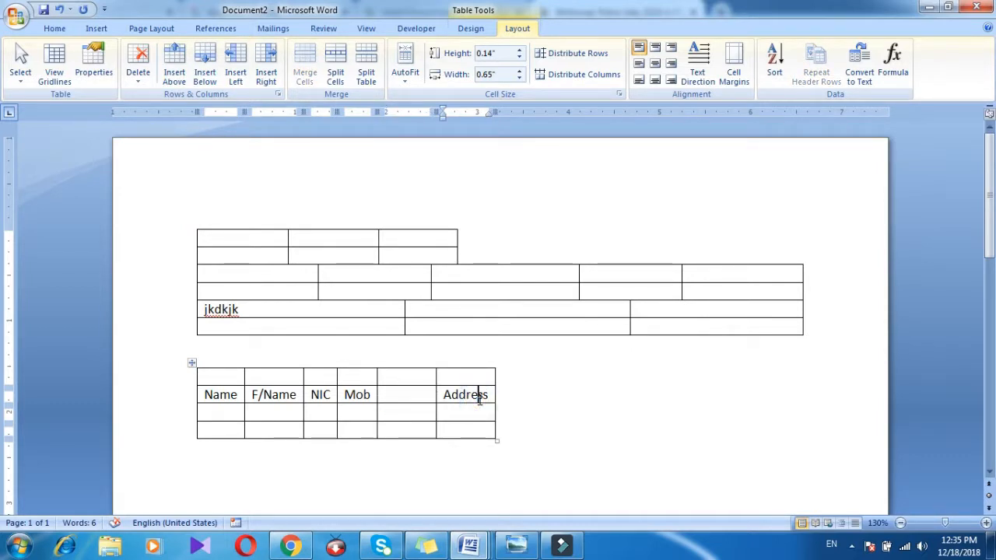
{"action": "left_click", "coordinate": [267, 70]}
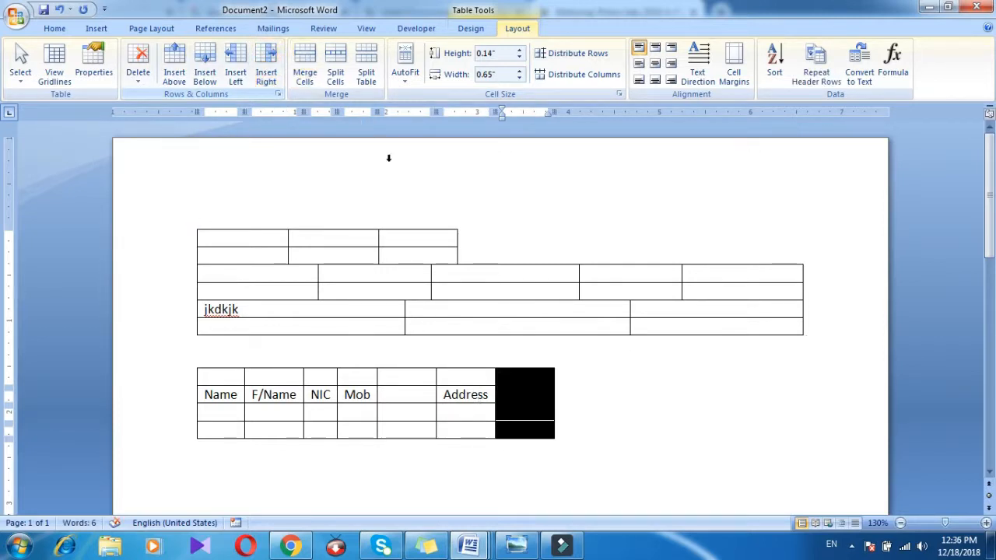
{"action": "left_click", "coordinate": [526, 396]}
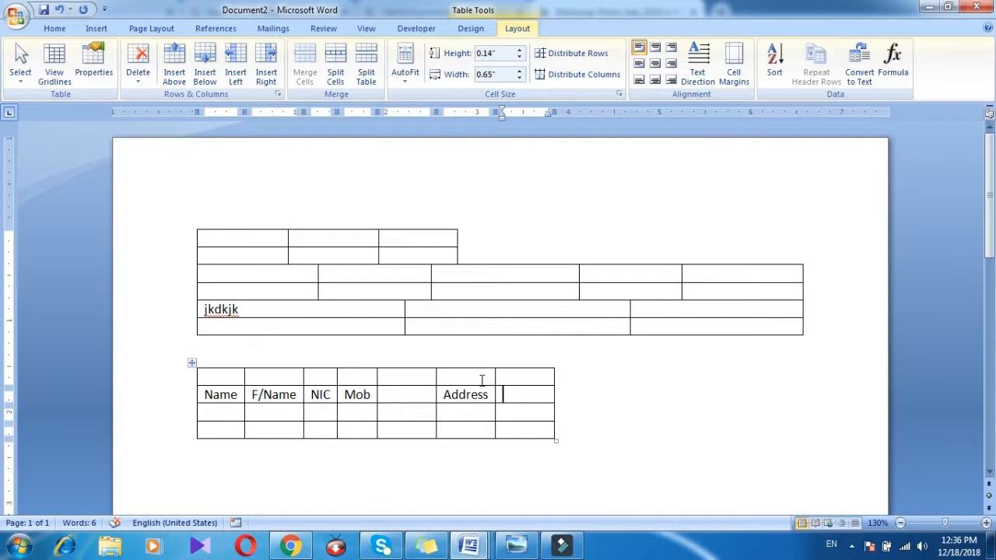
{"action": "left_click_drag", "start_coordinate": [476, 379], "coordinate": [504, 385]}
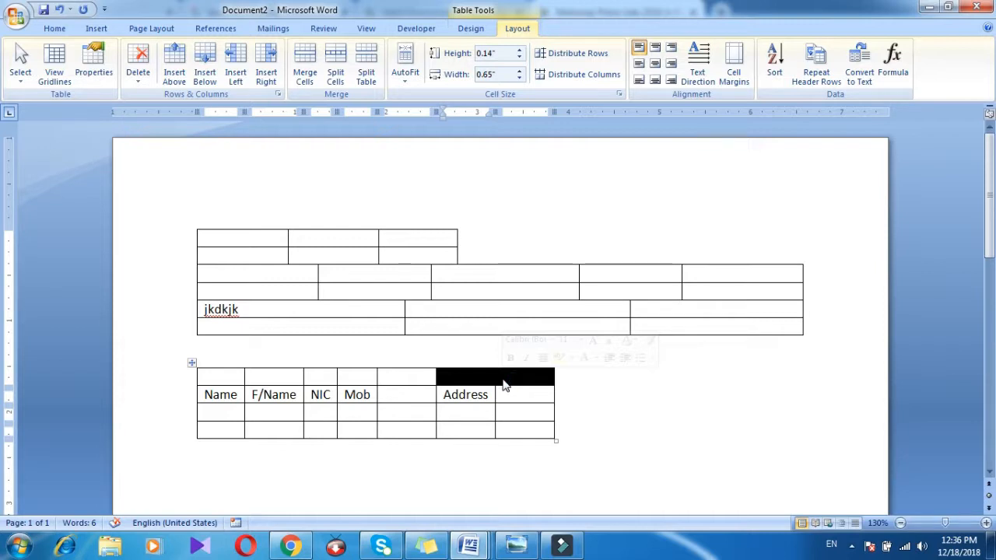
{"action": "left_click_drag", "start_coordinate": [481, 384], "coordinate": [507, 374]}
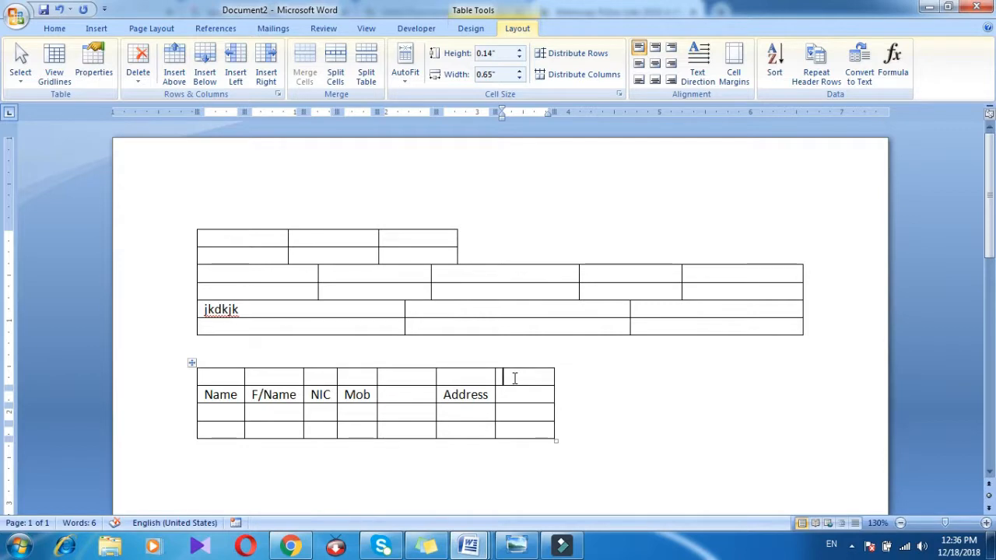
- Enter the heading Marks in the last cell of the upper table's jkdkjk row
{"action": "left_click", "coordinate": [689, 309]}
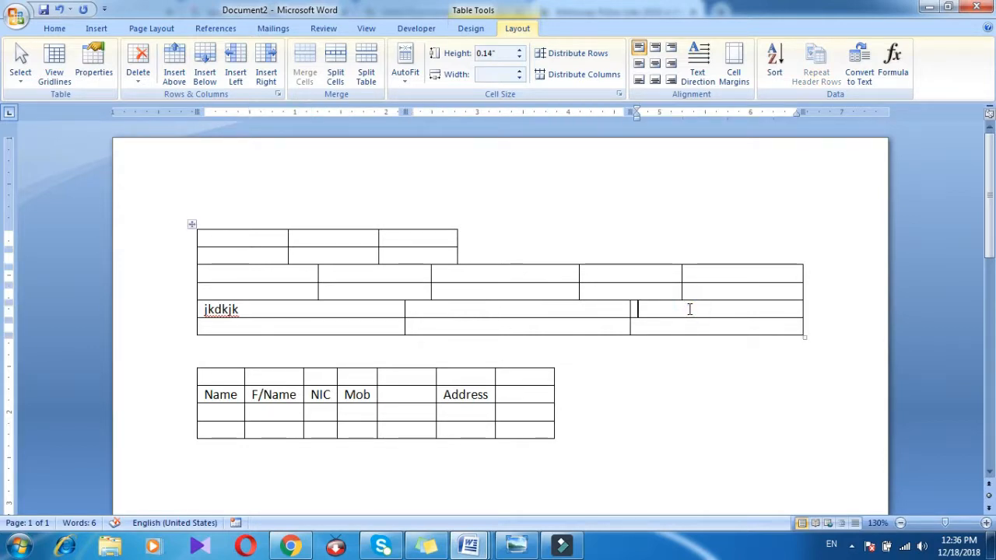
{"action": "type", "text": "Mar"}
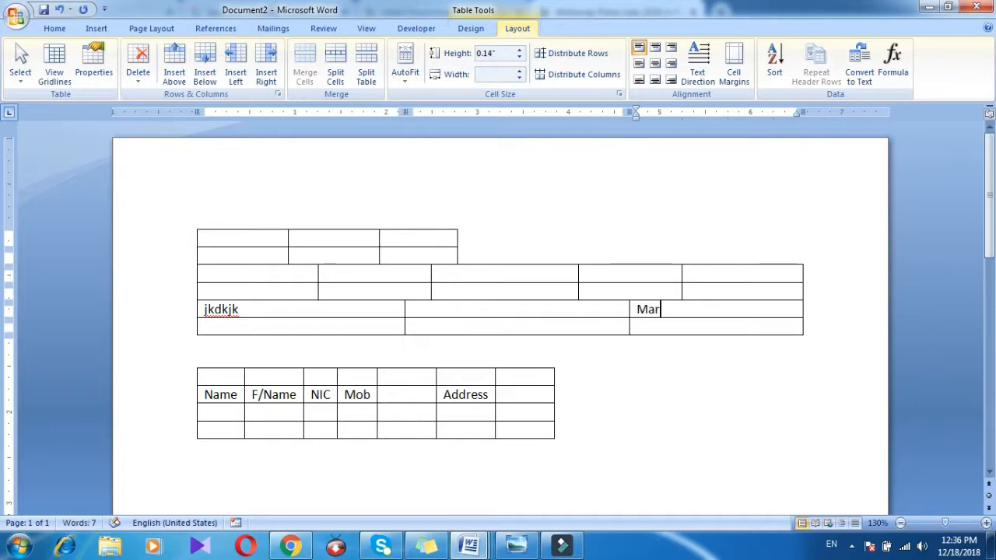
{"action": "type", "text": "ks"}
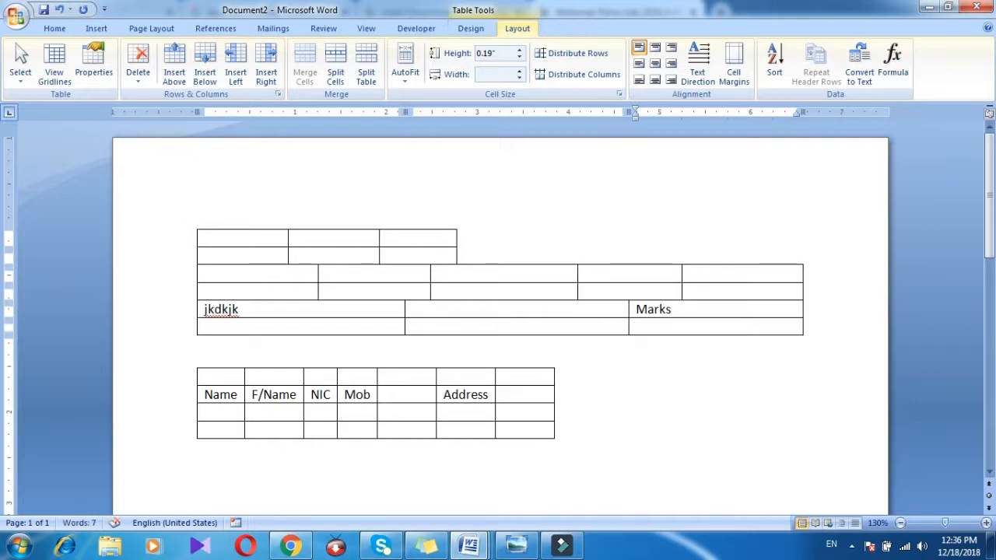
- Split the empty cell below Marks into 2 columns and 1 row
{"action": "left_click", "coordinate": [707, 326]}
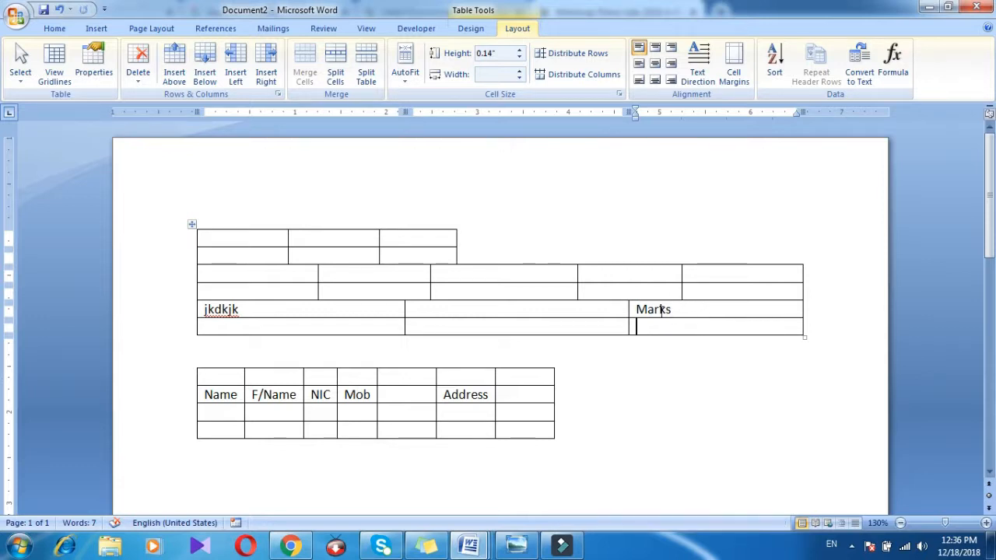
{"action": "left_click_drag", "start_coordinate": [675, 310], "coordinate": [633, 309]}
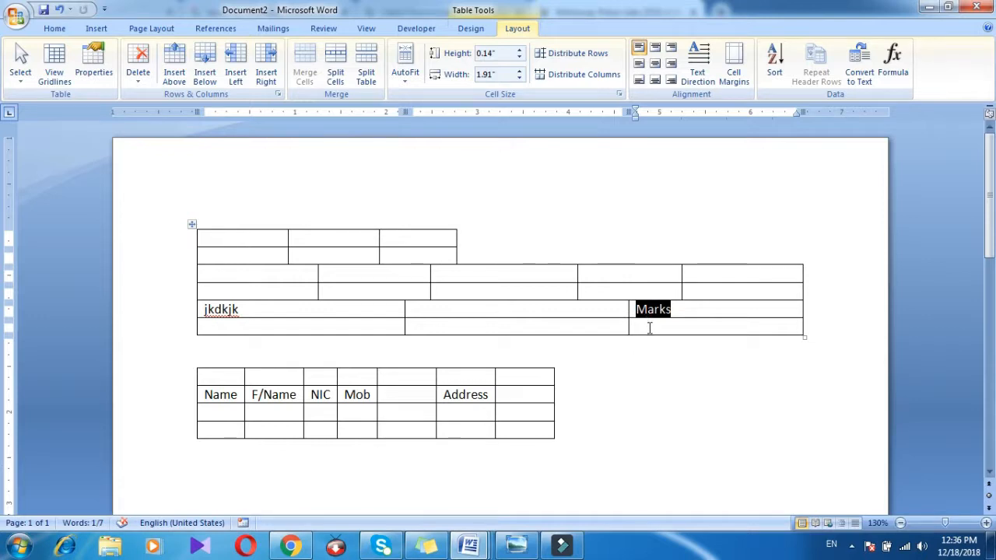
{"action": "left_click", "coordinate": [650, 328]}
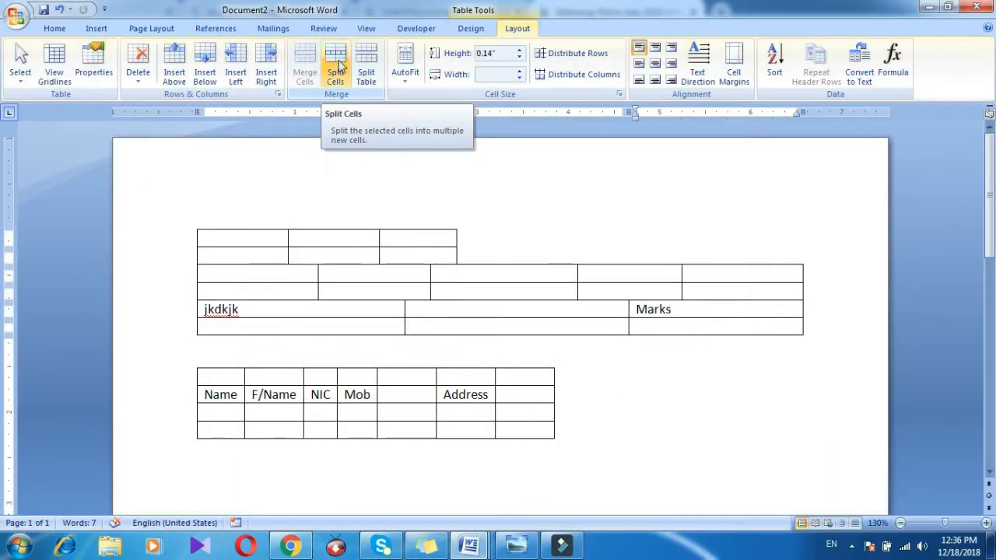
{"action": "left_click", "coordinate": [339, 67]}
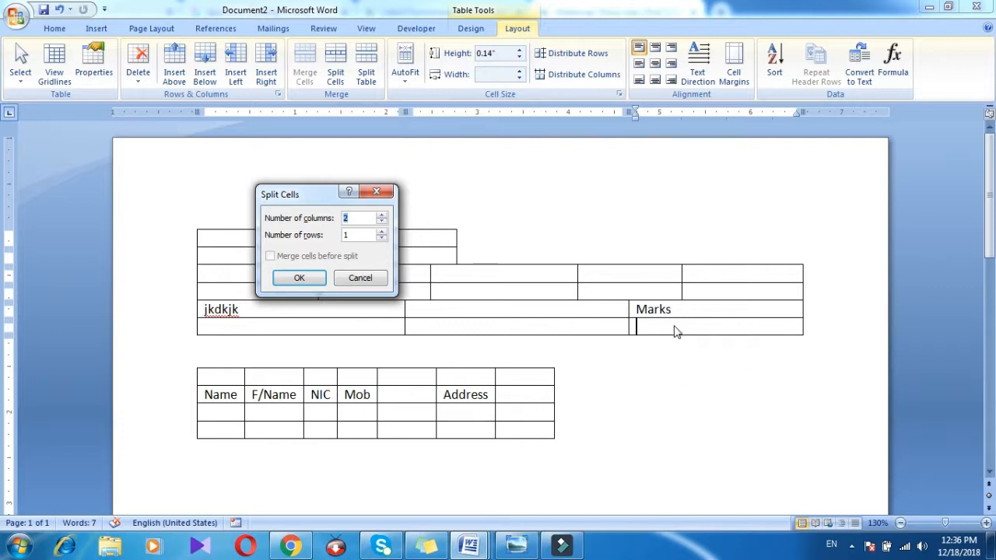
{"action": "left_click", "coordinate": [298, 280]}
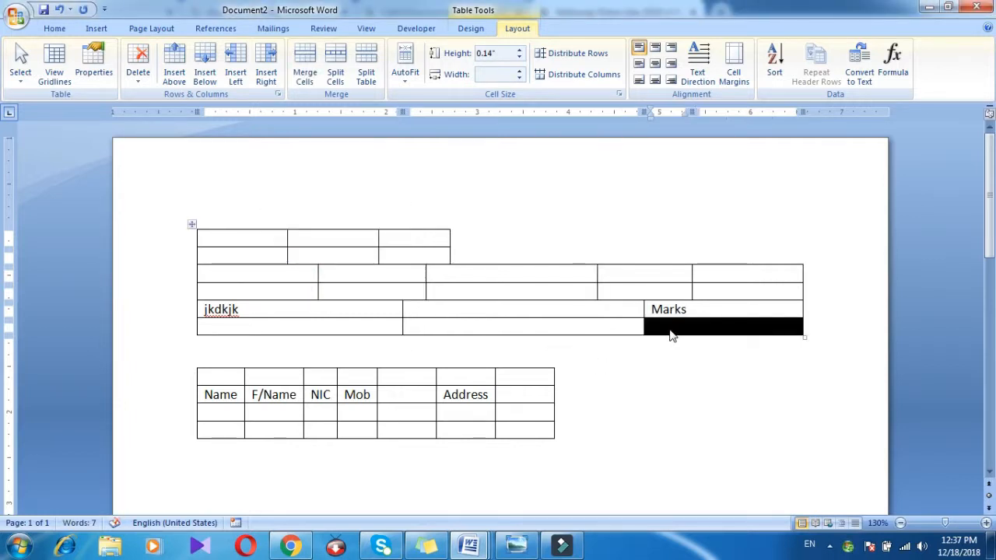
- Label the two split cells below Marks as Obt M and Tot M
{"action": "left_click", "coordinate": [669, 329]}
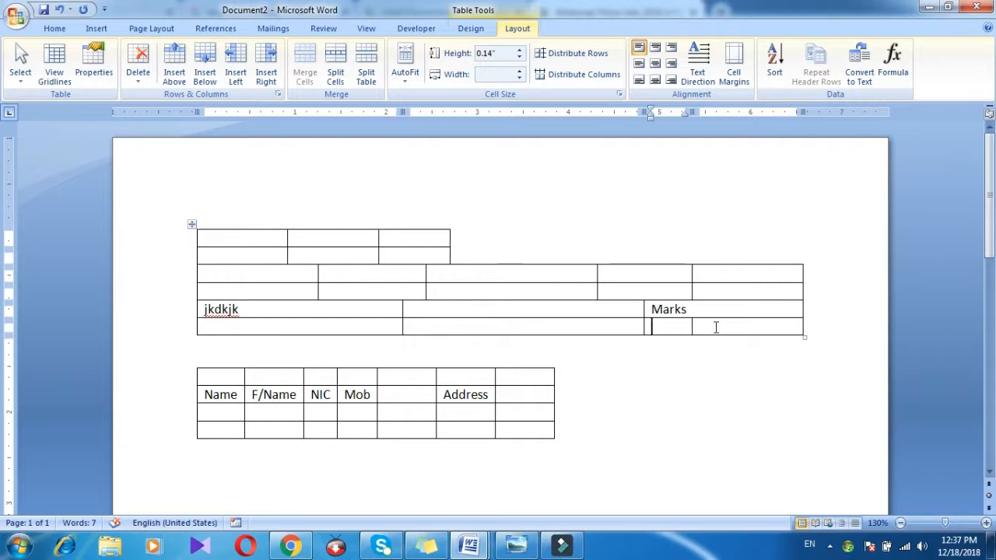
{"action": "left_click", "coordinate": [665, 328]}
{"action": "type", "text": "Obt"}
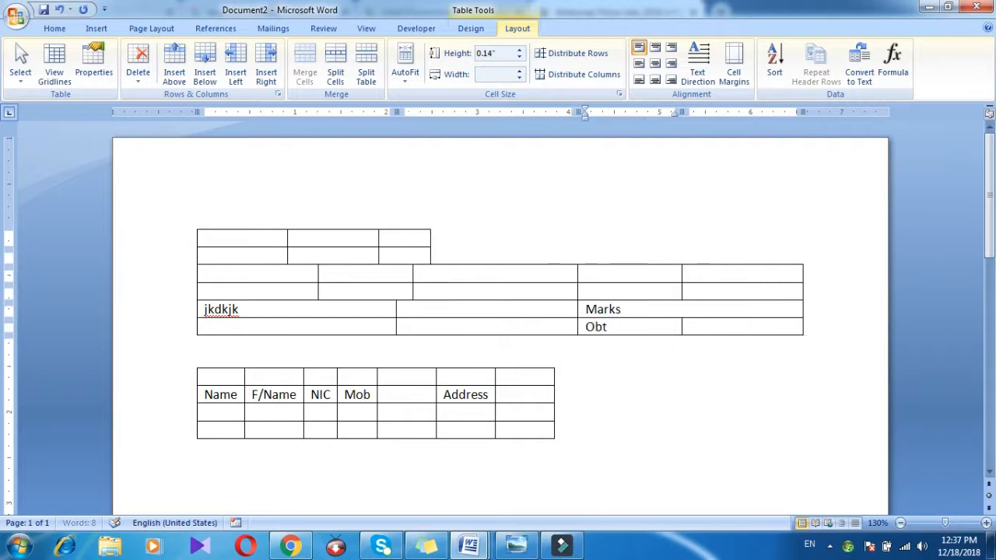
{"action": "type", "text": " M"}
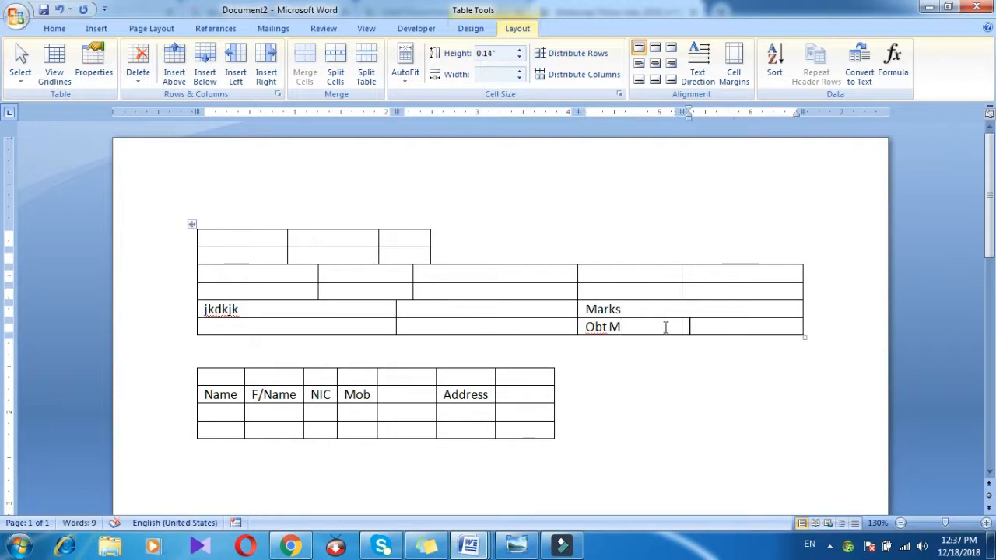
{"action": "type", "text": "Tot M"}
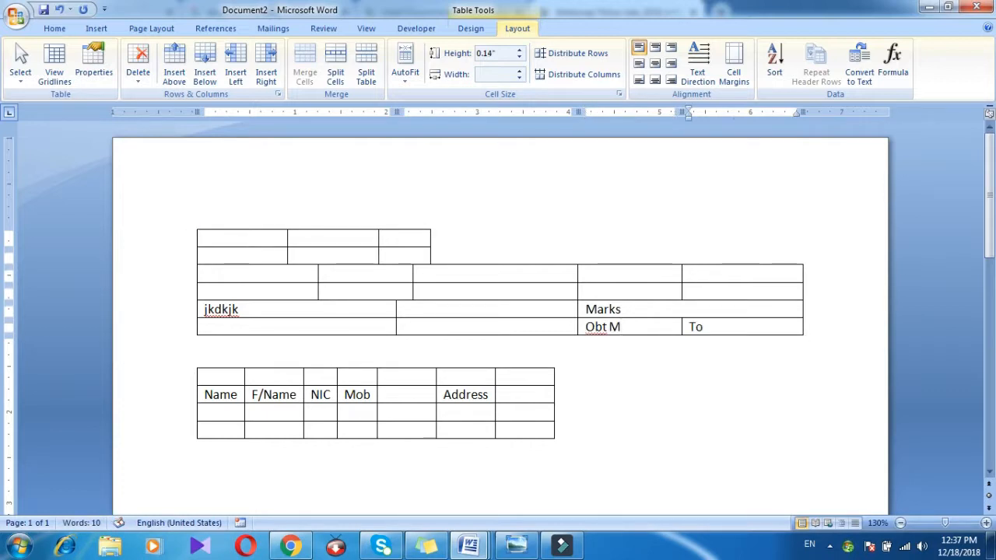
- Centre the Marks heading horizontally and vertically in its cell
{"action": "left_click", "coordinate": [626, 326]}
{"action": "left_click", "coordinate": [641, 310]}
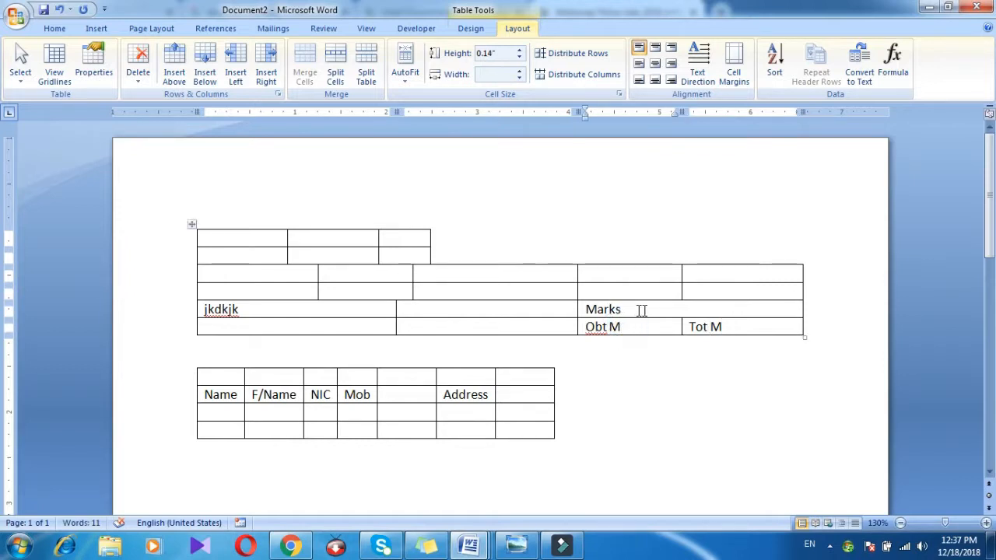
{"action": "left_click_drag", "start_coordinate": [625, 311], "coordinate": [585, 310]}
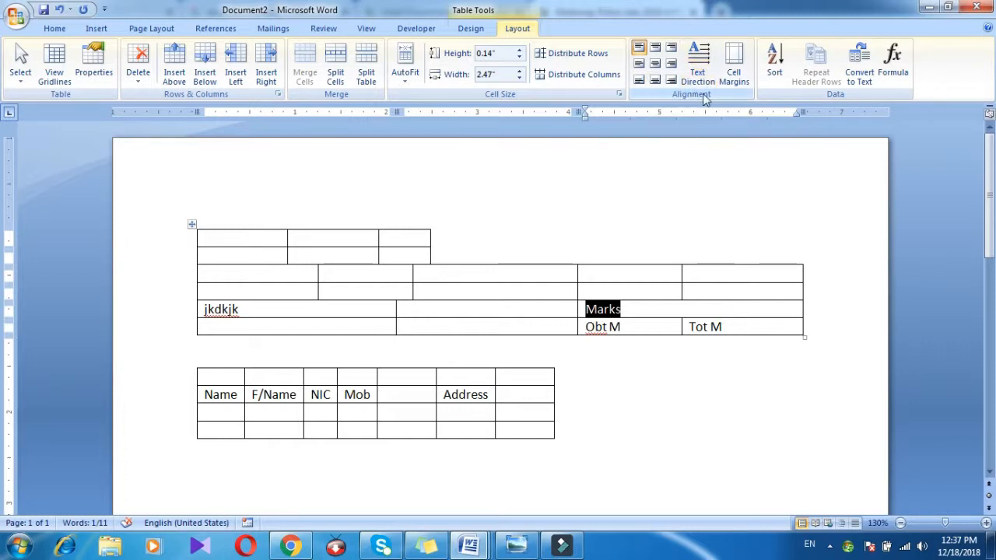
{"action": "left_click", "coordinate": [658, 66]}
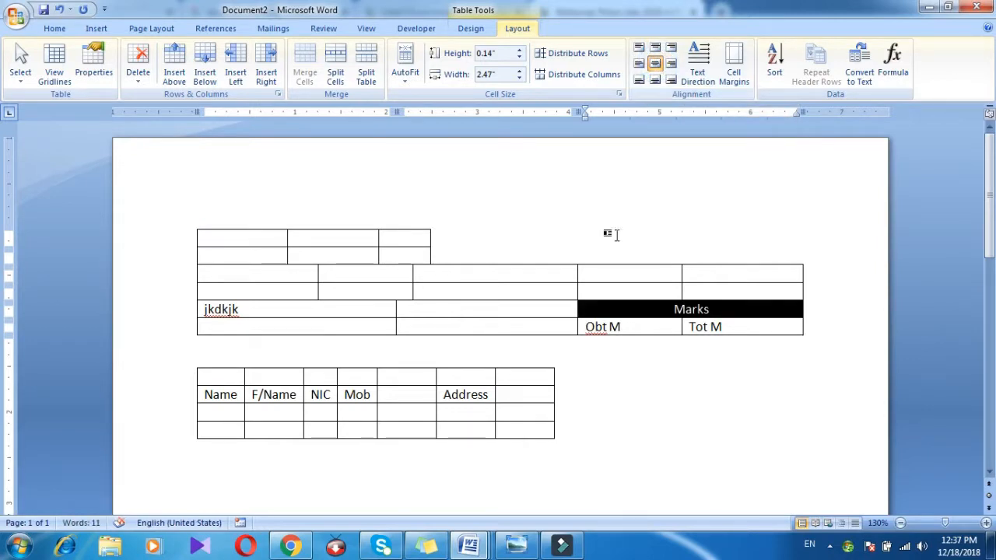
{"action": "left_click", "coordinate": [634, 314]}
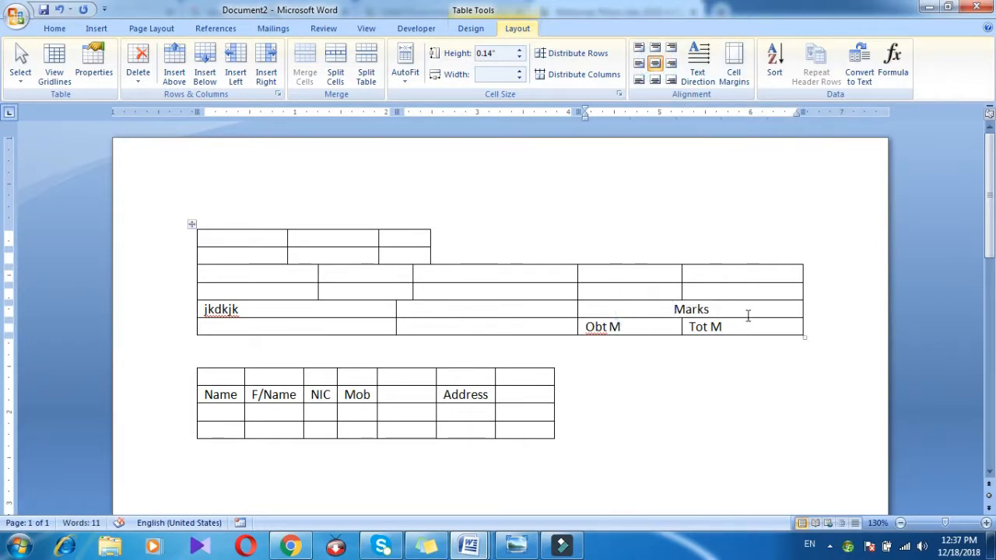
- Centre the Obt M and Tot M labels below the lower Marks heading horizontally and vertically in their cells
{"action": "left_click_drag", "start_coordinate": [630, 328], "coordinate": [588, 326]}
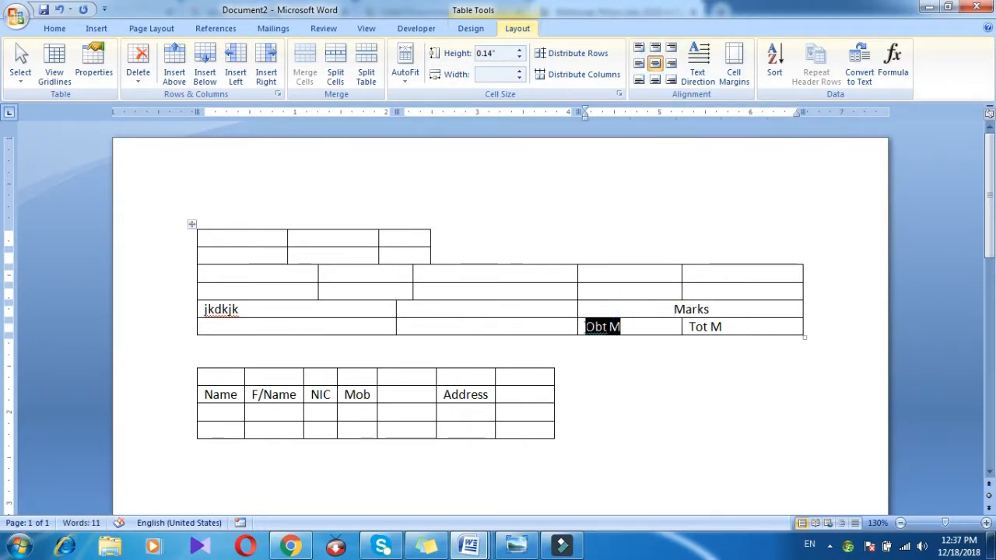
{"action": "left_click", "coordinate": [655, 64]}
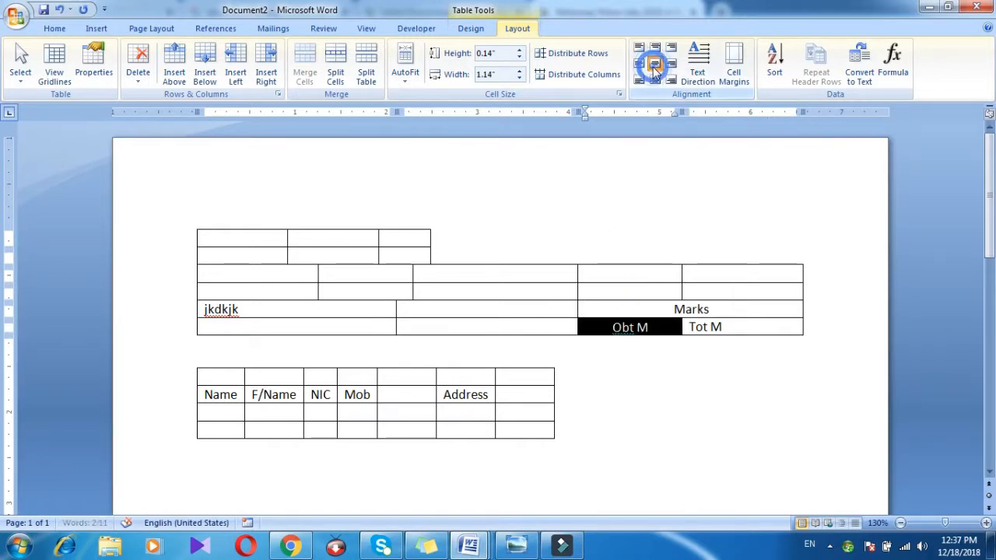
{"action": "left_click_drag", "start_coordinate": [734, 327], "coordinate": [690, 327]}
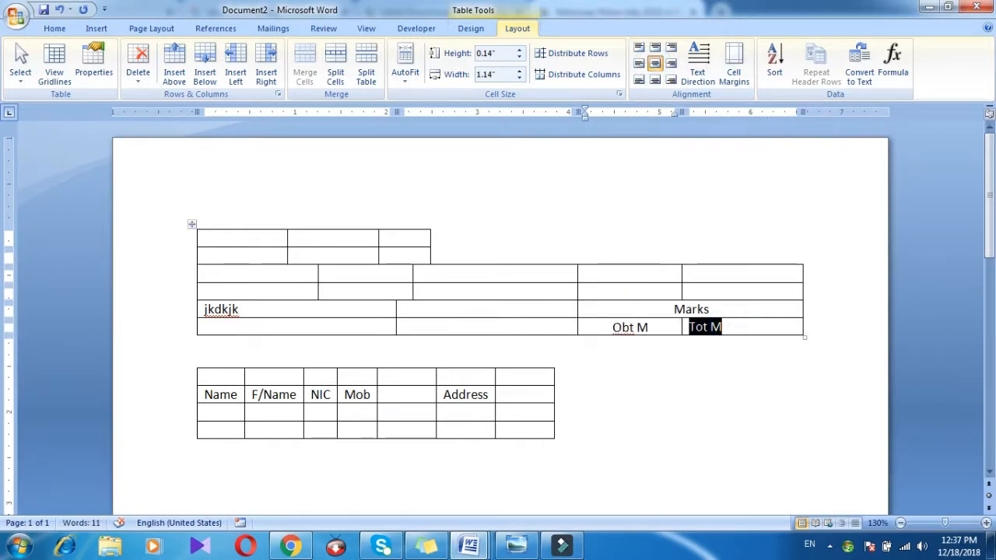
{"action": "left_click", "coordinate": [655, 63]}
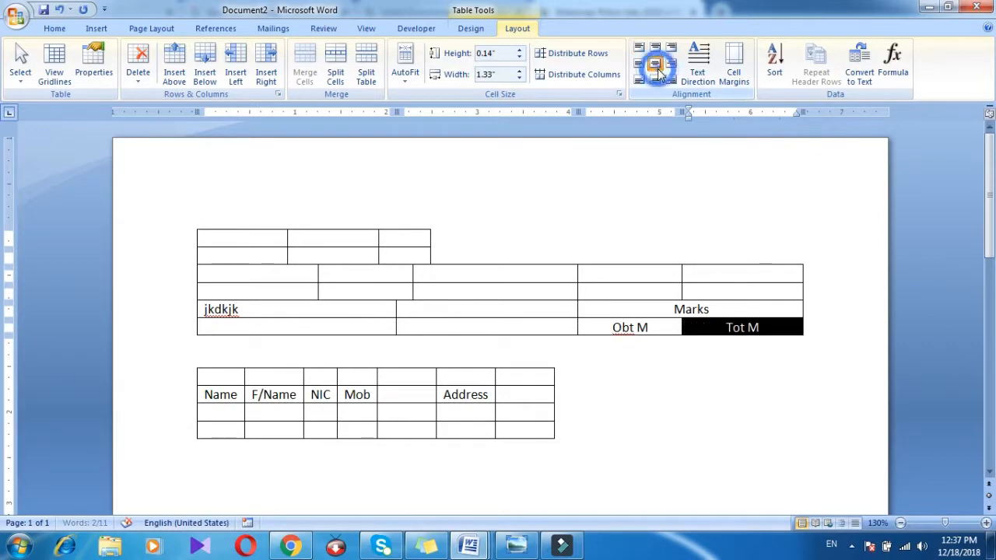
{"action": "left_click", "coordinate": [592, 327]}
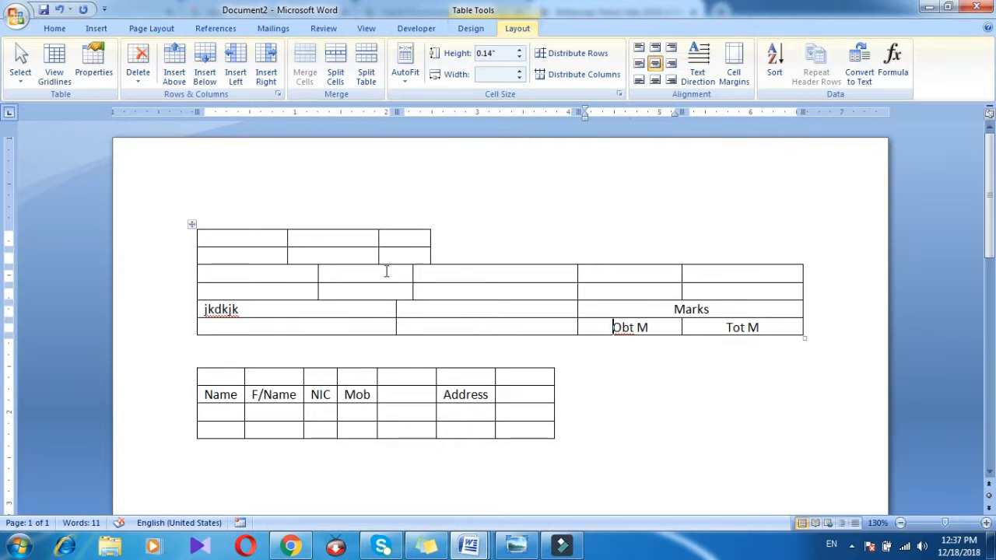
- Enter the labels Obt M and Tot M in the first two cells of the upper table's second row
{"action": "left_click", "coordinate": [345, 289]}
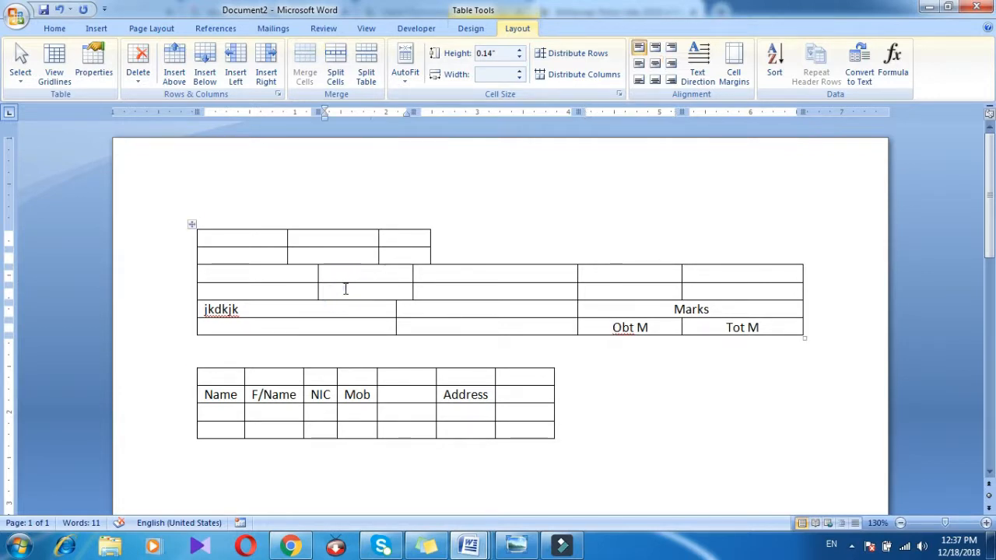
{"action": "left_click", "coordinate": [247, 255]}
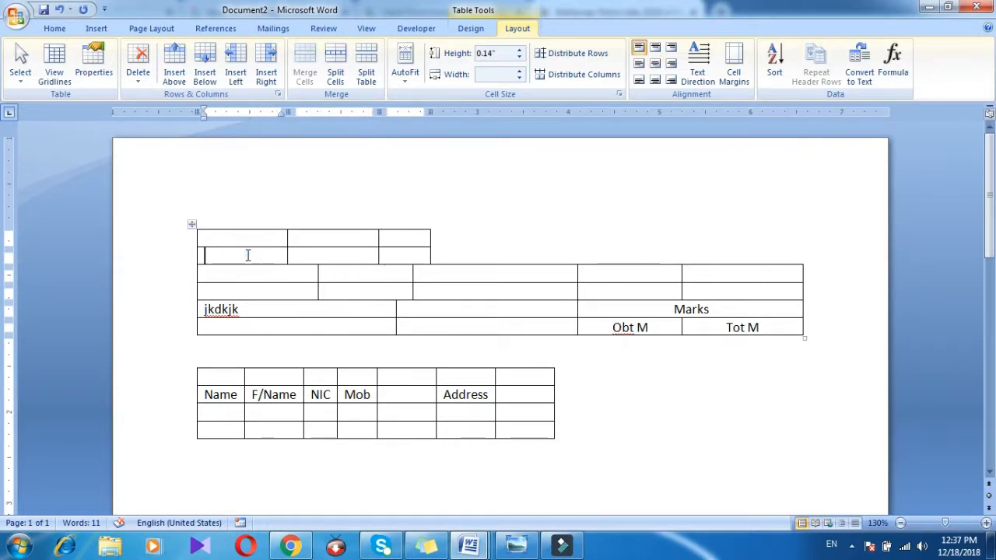
{"action": "type", "text": "O"}
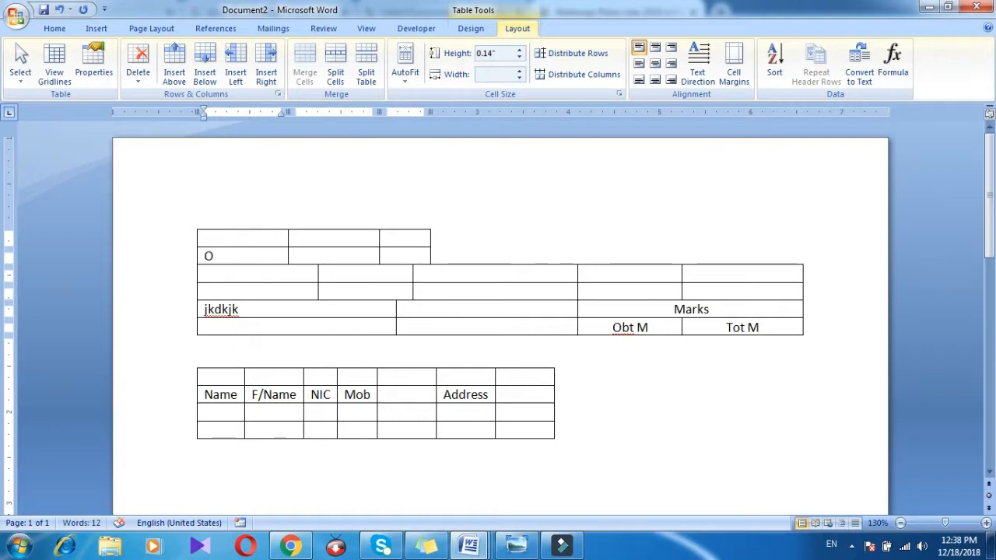
{"action": "type", "text": "bta"}
{"action": "key", "text": "BackSpace"}
{"action": "type", "text": "M"}
{"action": "key", "text": "Tab"}
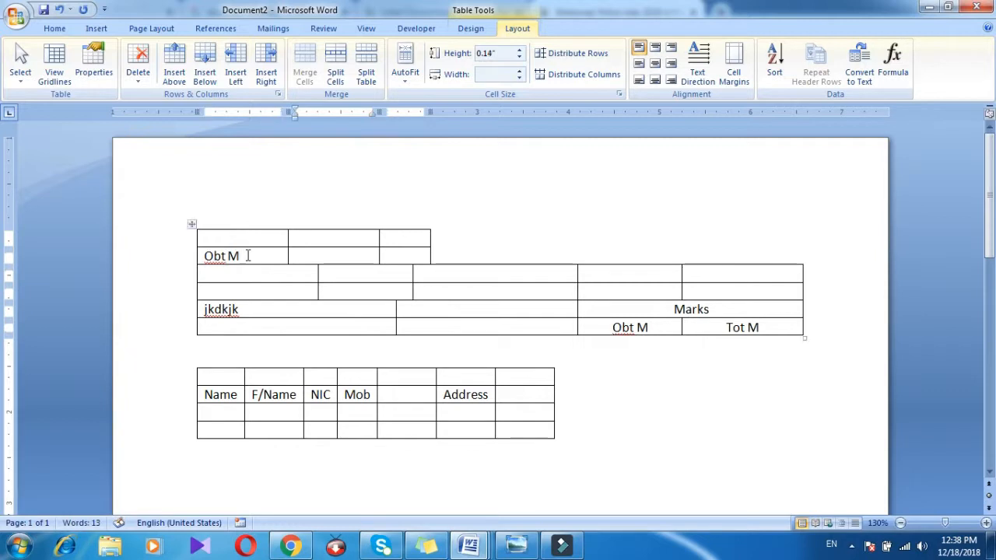
{"action": "type", "text": "Tot Ma"}
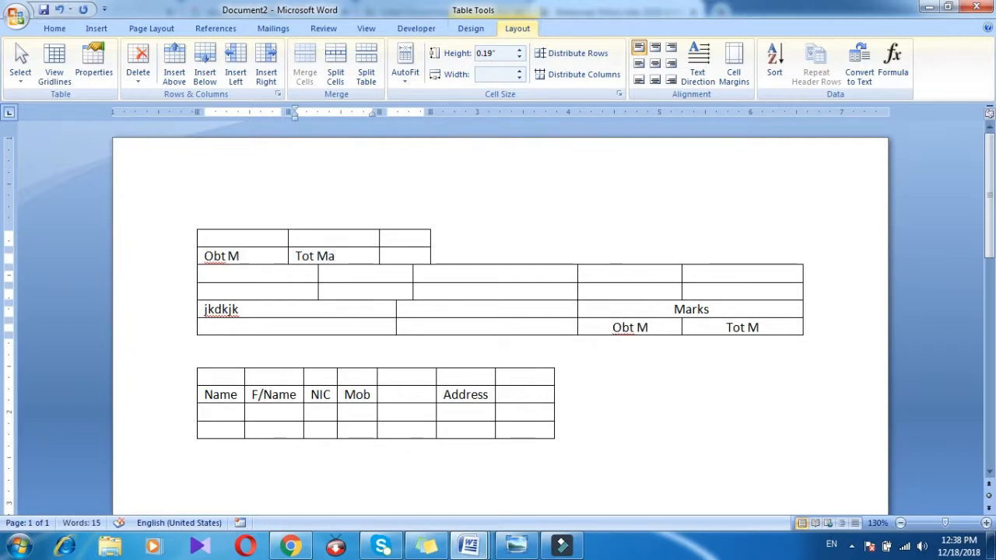
{"action": "key", "text": "BackSpace"}
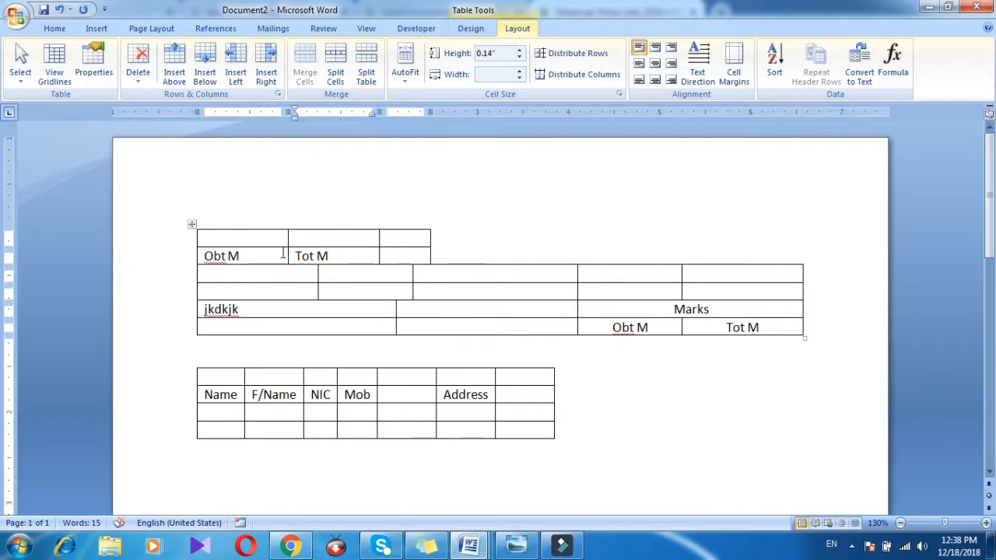
- Enter the heading Marks in the first cell of the upper table's top row
{"action": "left_click", "coordinate": [264, 240]}
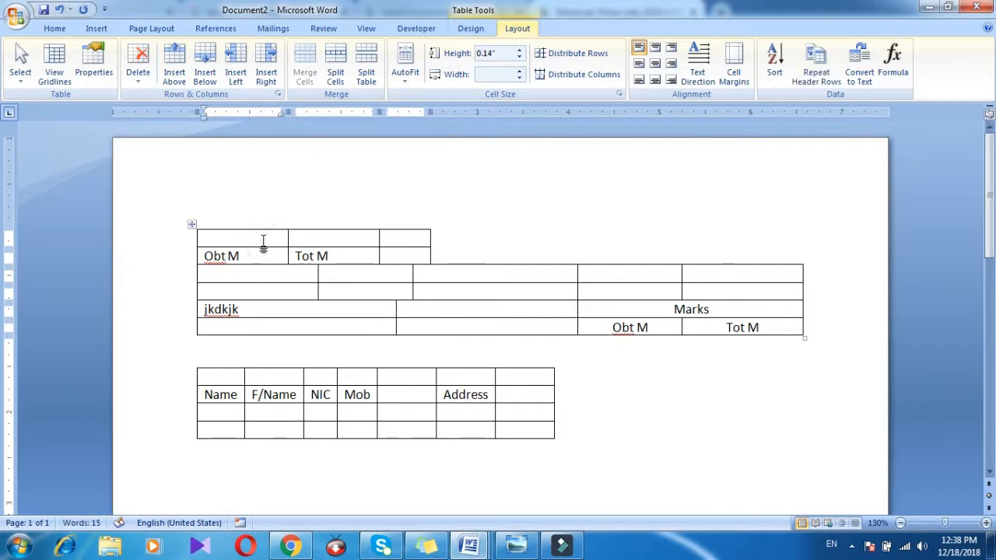
{"action": "type", "text": "Marks"}
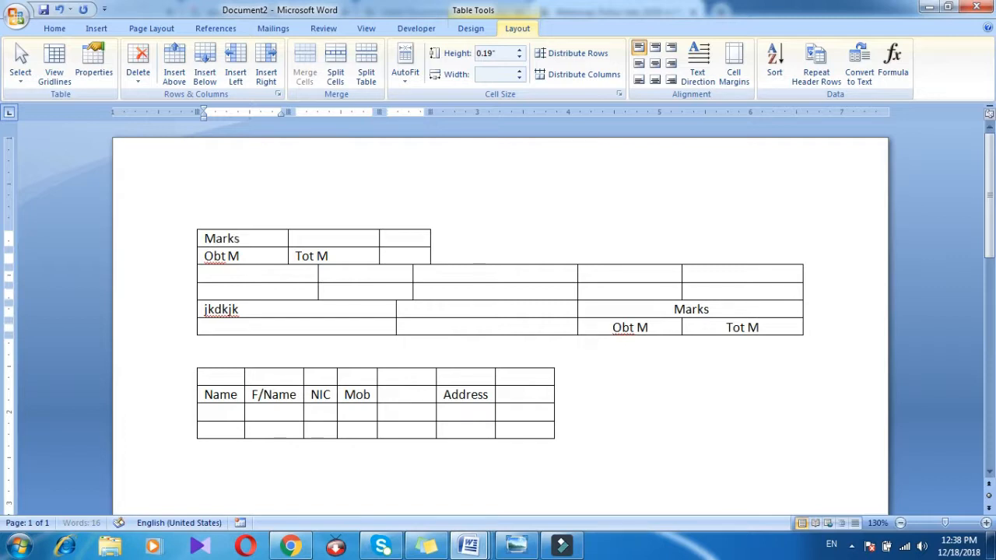
{"action": "mouse_move", "coordinate": [266, 241]}
{"action": "left_mouse_down"}
{"action": "mouse_move", "coordinate": [315, 240]}
{"action": "mouse_move", "coordinate": [261, 241]}
{"action": "left_mouse_up"}
{"action": "left_click", "coordinate": [258, 239]}
{"action": "left_click", "coordinate": [267, 240]}
{"action": "left_click", "coordinate": [255, 243]}
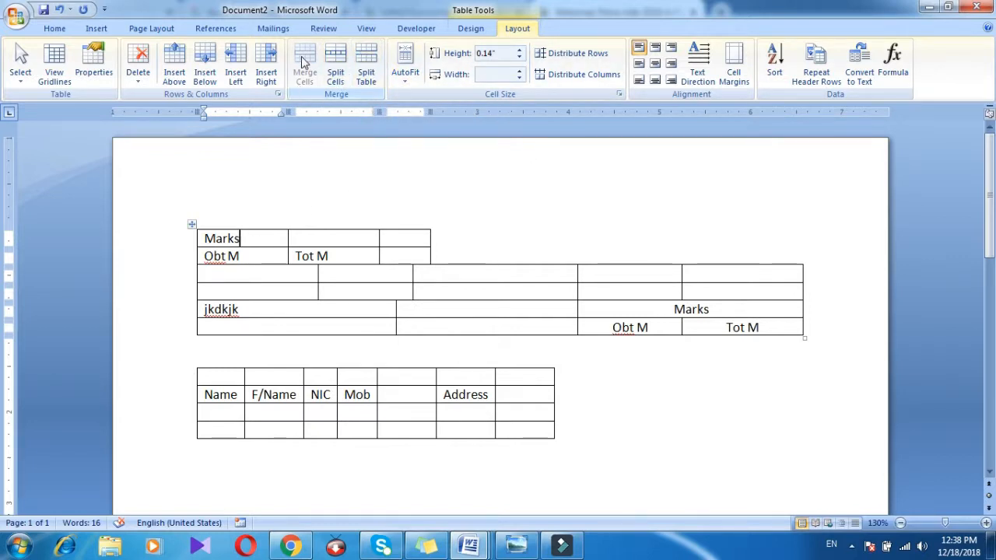
- Try merging the top-row Marks cell with the empty cell beside it, and undo the merge
{"action": "left_click_drag", "start_coordinate": [258, 239], "coordinate": [305, 242]}
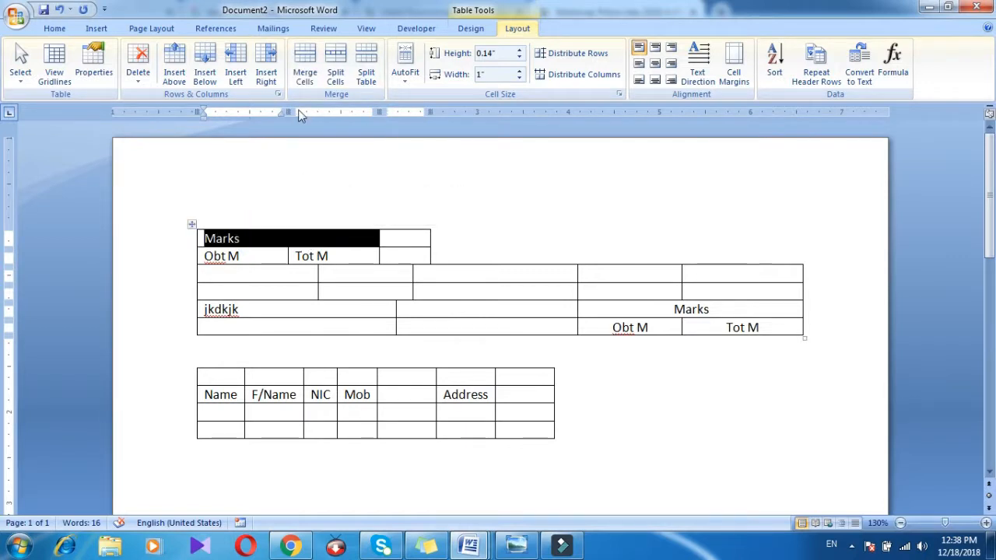
{"action": "left_click", "coordinate": [303, 72]}
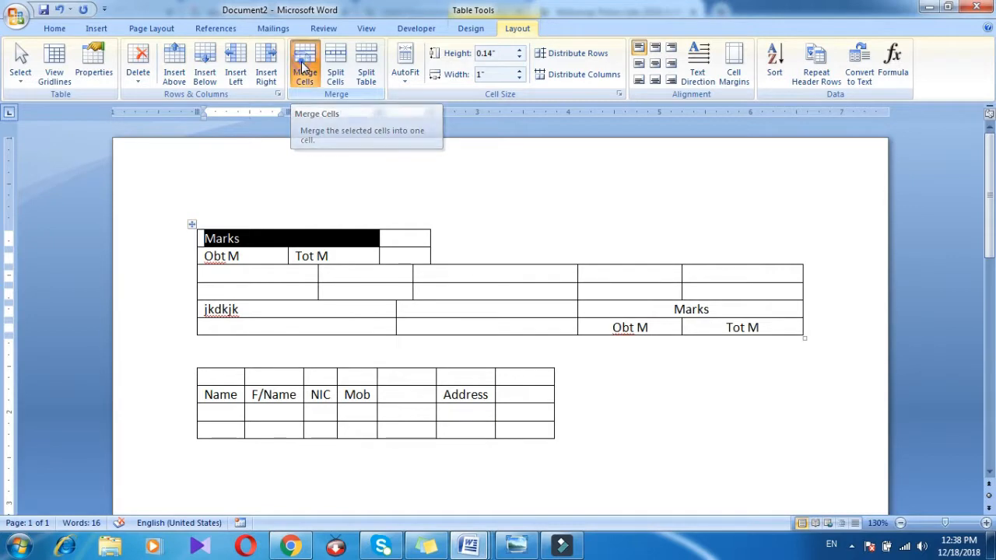
{"action": "left_click", "coordinate": [272, 259]}
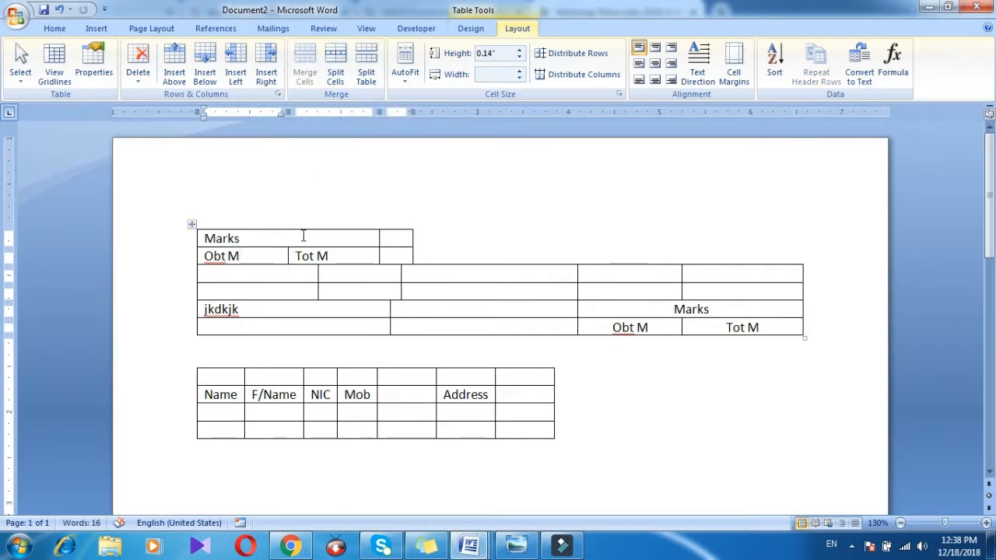
{"action": "key", "text": "ctrl+z"}
- Use the Eraser to remove the border between the top-row Marks cell and the empty cell beside it
{"action": "left_click", "coordinate": [271, 239]}
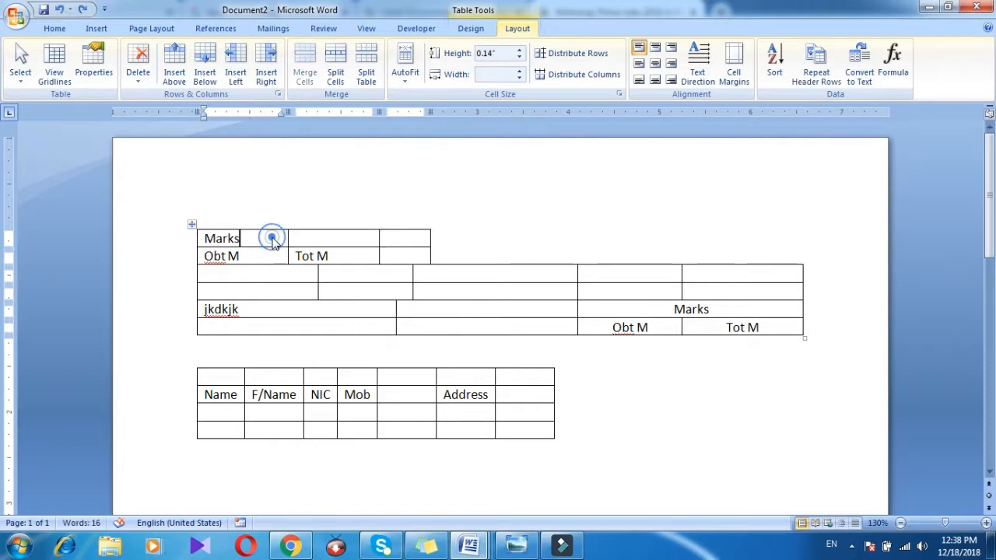
{"action": "left_click", "coordinate": [472, 30]}
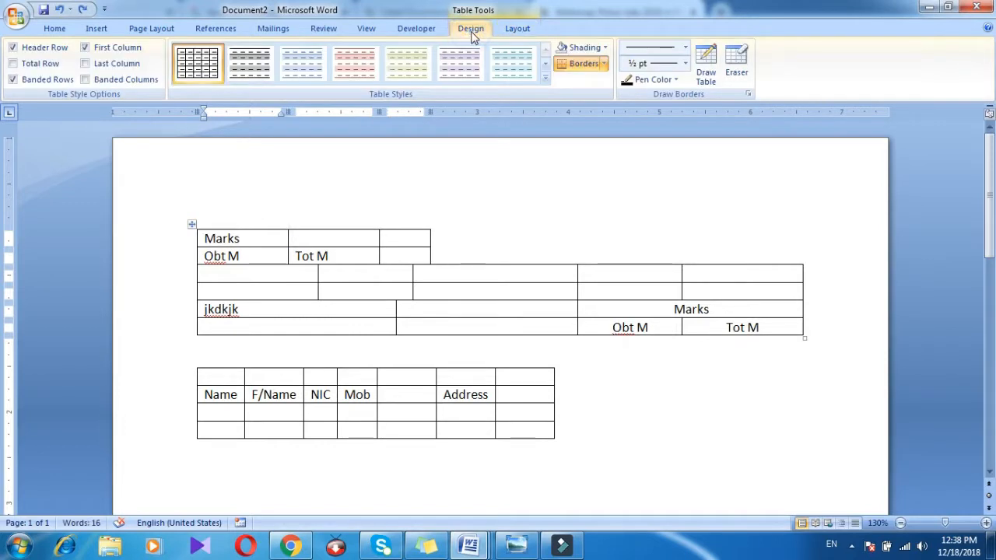
{"action": "left_click", "coordinate": [735, 64]}
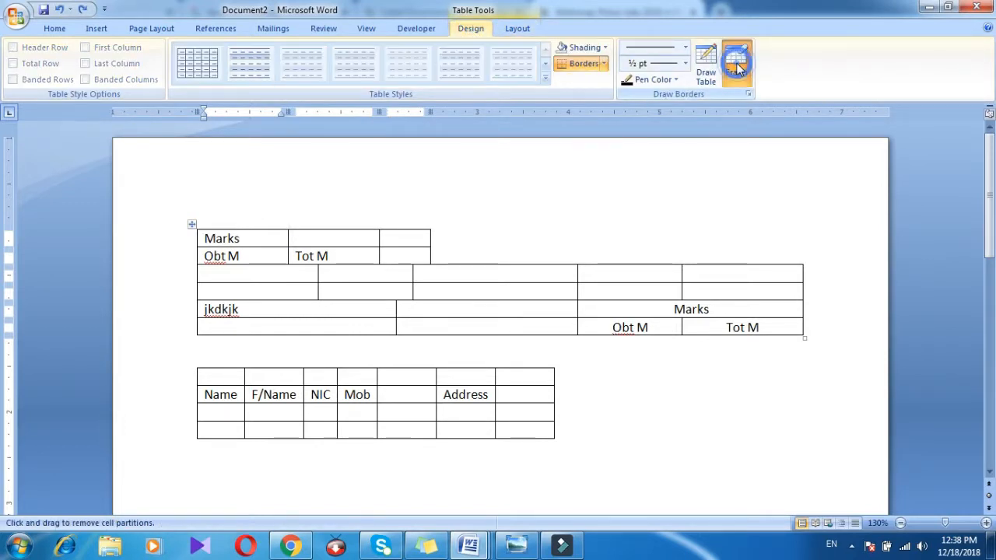
{"action": "left_click", "coordinate": [288, 237]}
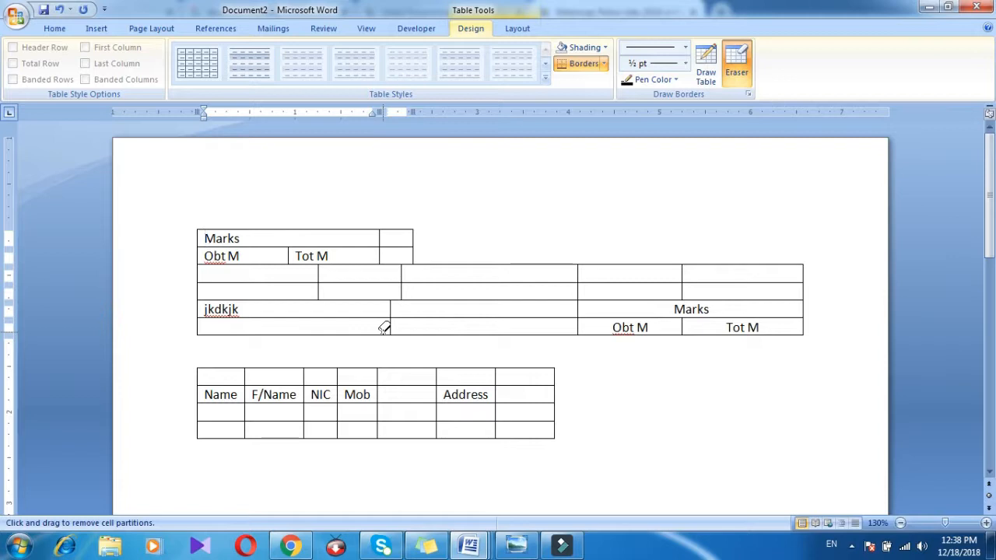
{"action": "left_click", "coordinate": [735, 70]}
- Stretch the upper table until its top rows are about 0.34" high, and align the top-row Marks heading bottom centre
{"action": "left_click", "coordinate": [516, 29]}
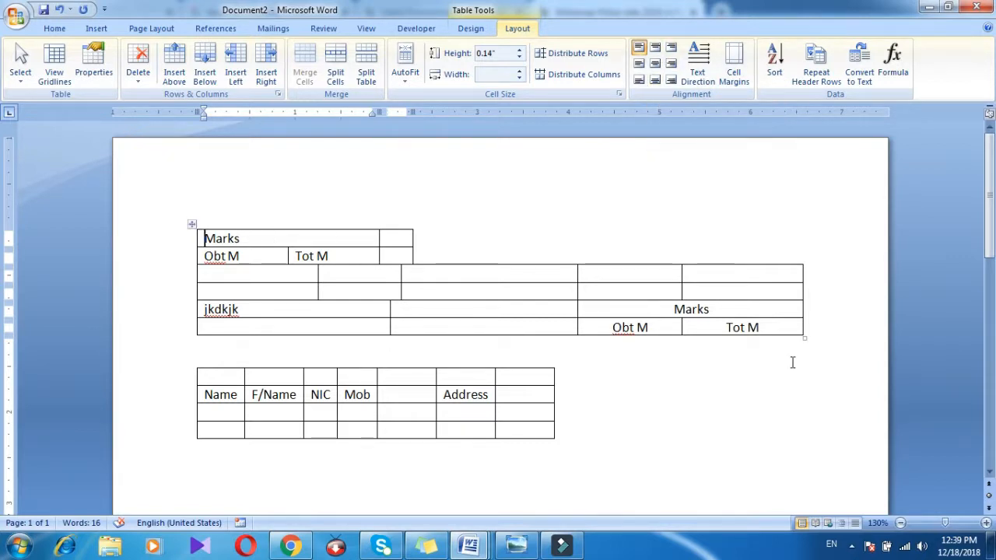
{"action": "left_click_drag", "start_coordinate": [804, 337], "coordinate": [803, 426]}
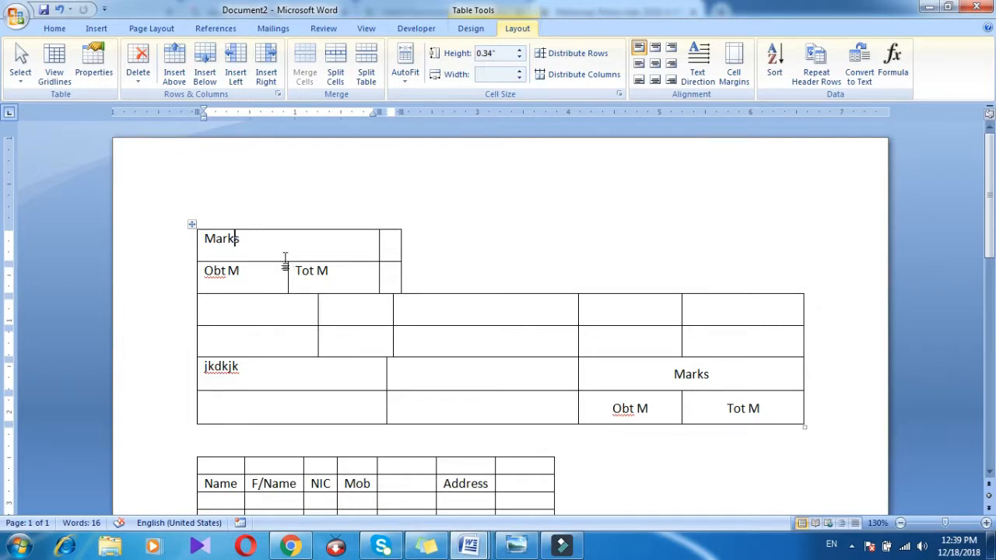
{"action": "left_click", "coordinate": [661, 83]}
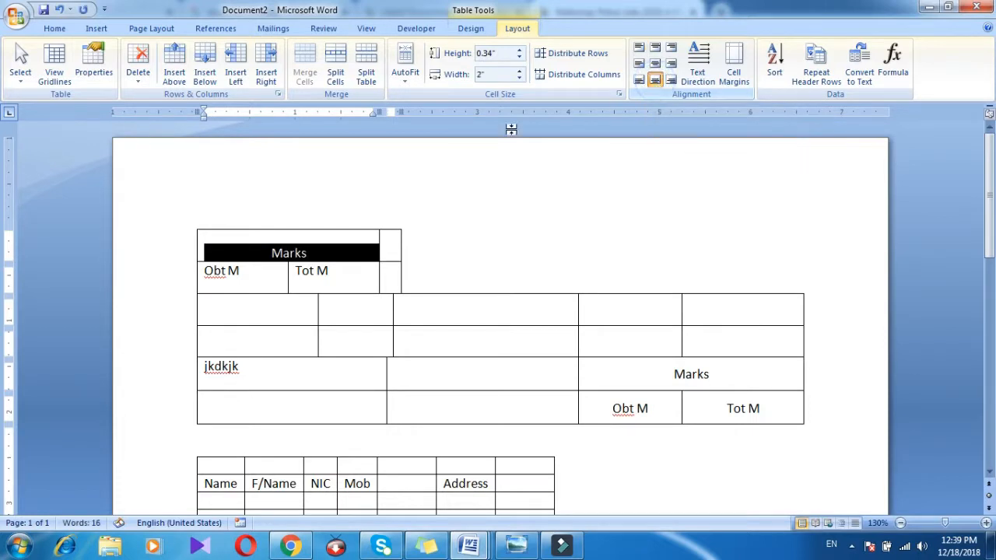
{"action": "left_click", "coordinate": [307, 257]}
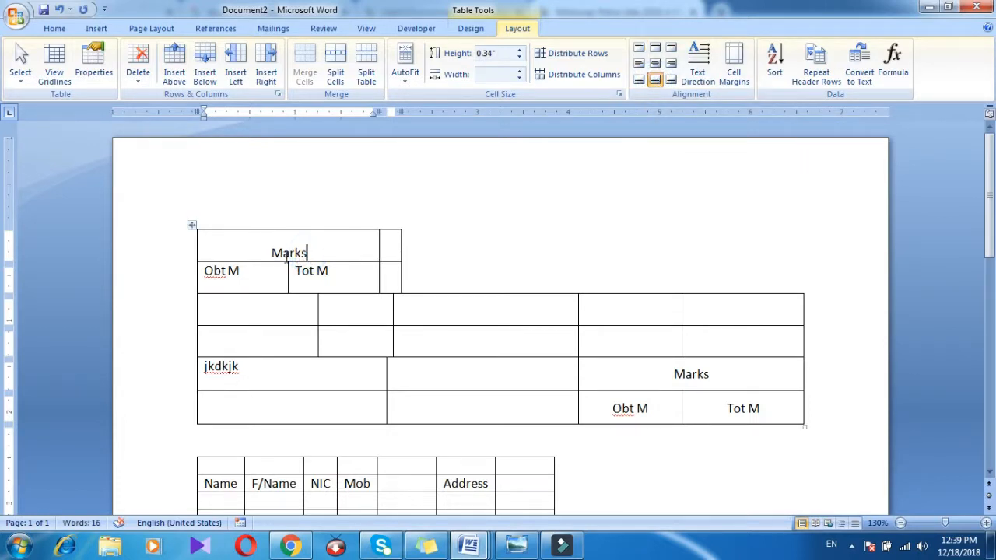
- Align the Obt M and Tot M labels in the upper table's second row top centre
{"action": "left_click", "coordinate": [242, 273]}
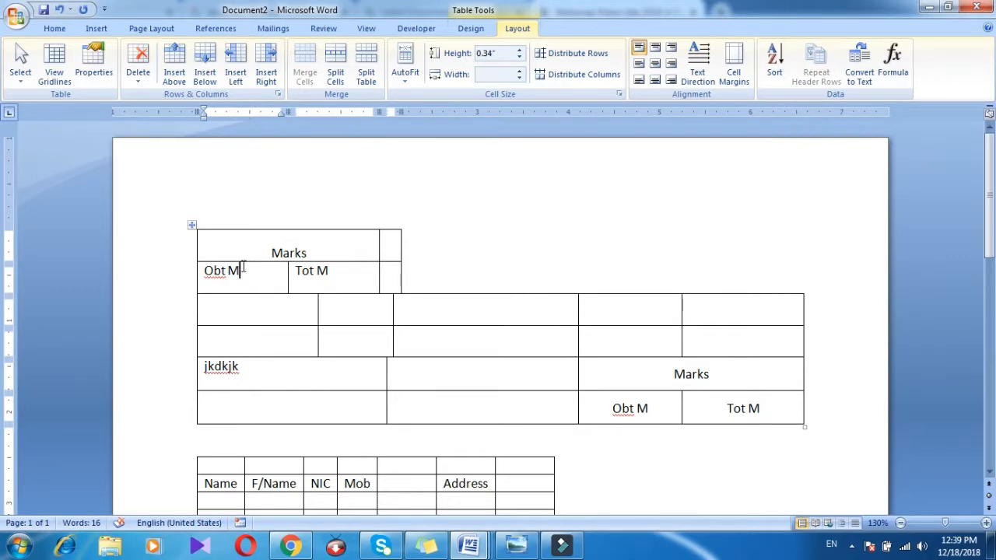
{"action": "left_click", "coordinate": [656, 48]}
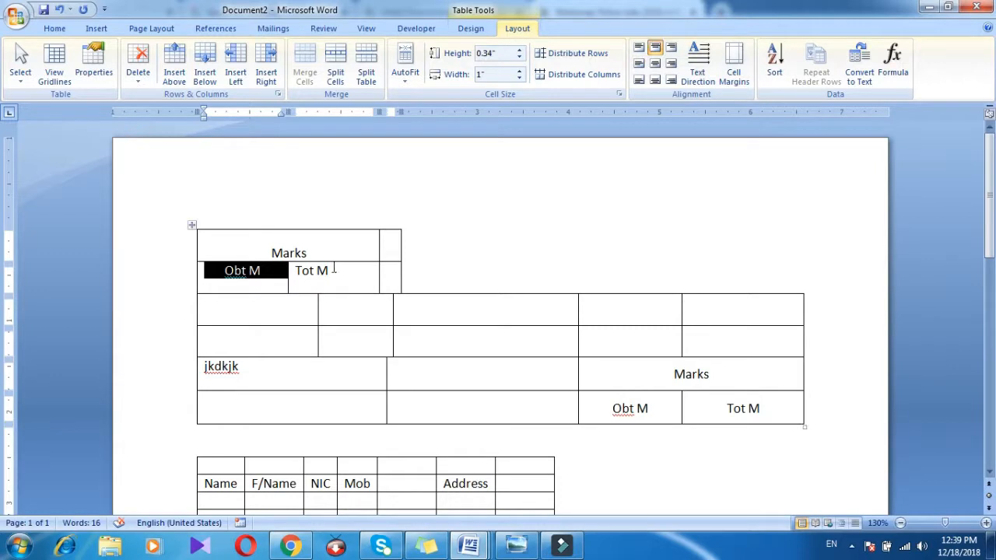
{"action": "triple_click", "coordinate": [332, 268]}
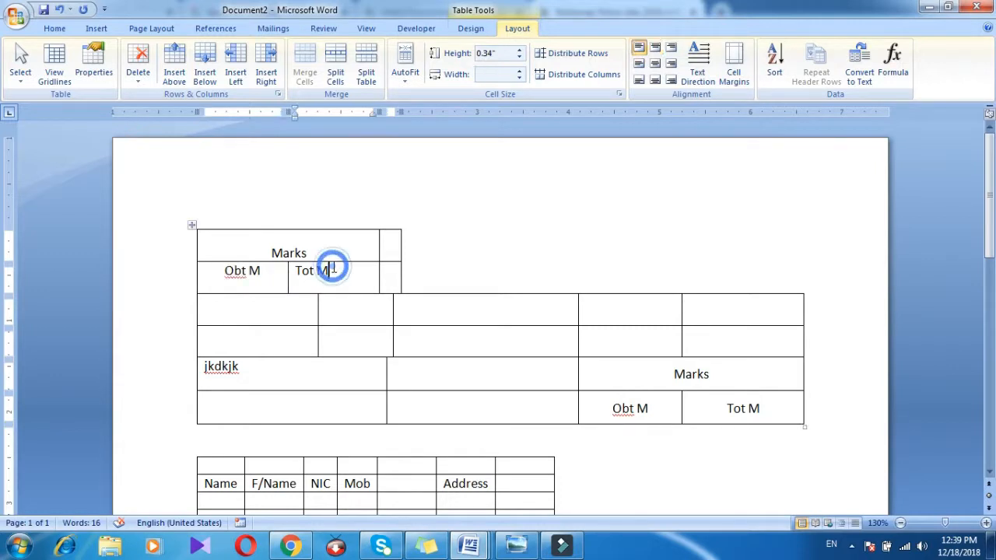
{"action": "left_click", "coordinate": [655, 49]}
{"action": "left_click", "coordinate": [286, 281]}
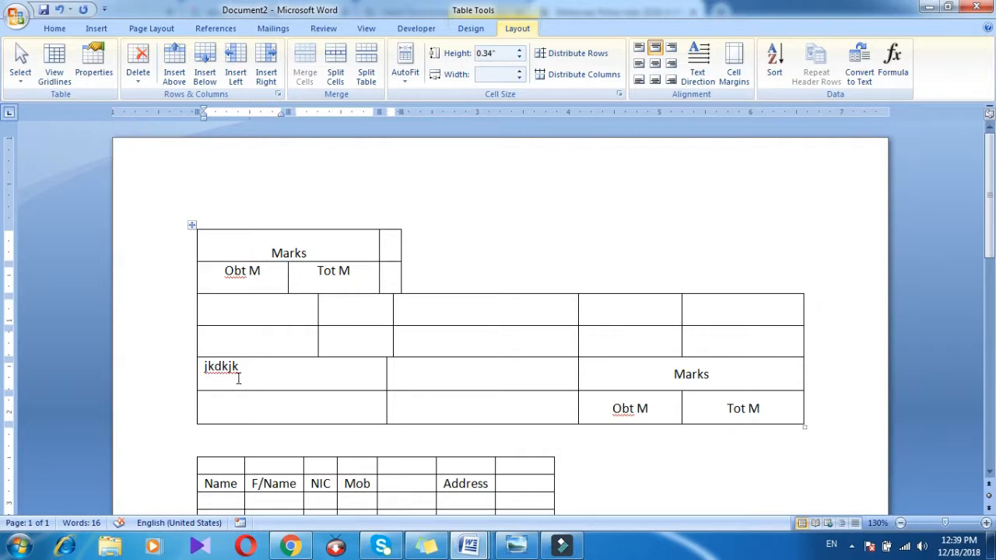
- Try bottom-right alignment on the jkdkjk text, and set it to bottom-left alignment instead
{"action": "left_click_drag", "start_coordinate": [238, 375], "coordinate": [203, 367]}
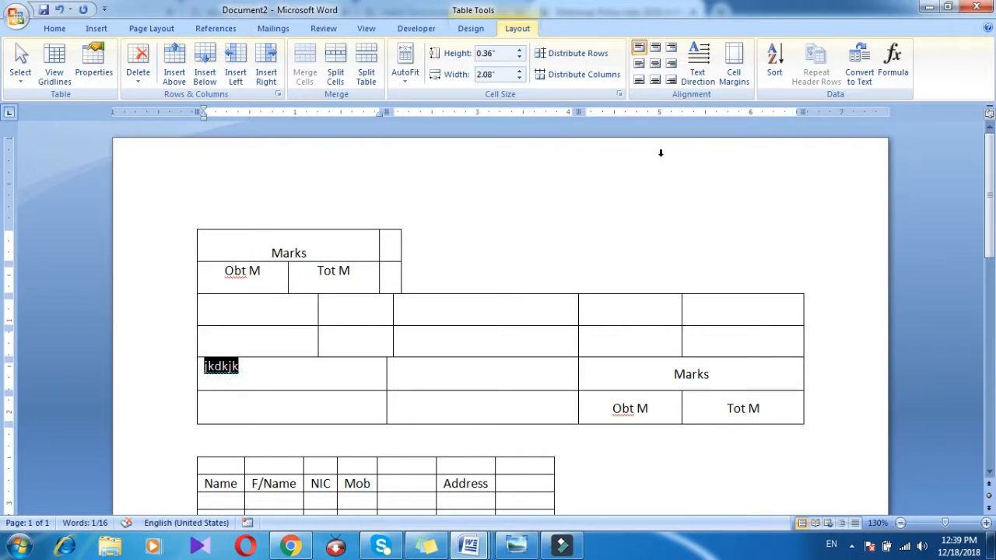
{"action": "left_click", "coordinate": [671, 81]}
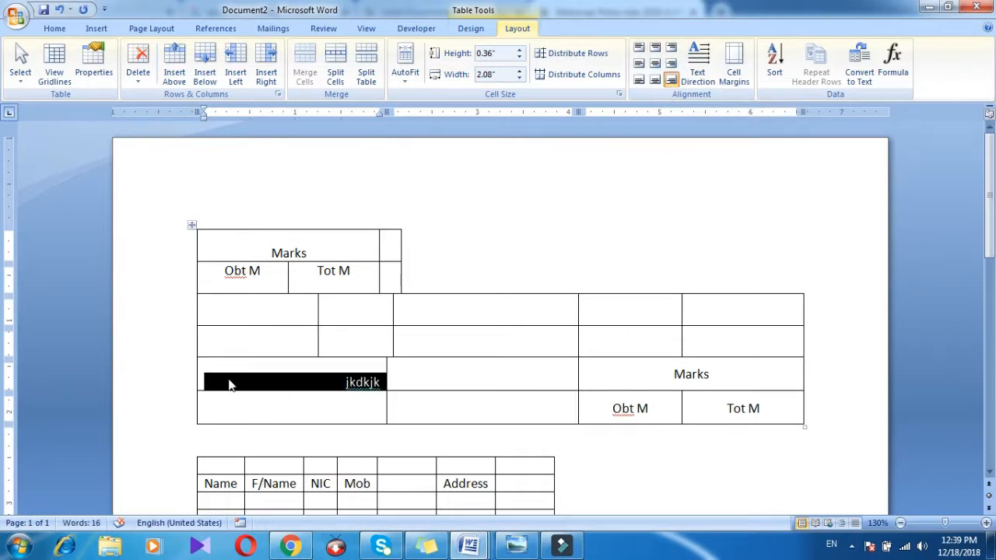
{"action": "left_click", "coordinate": [207, 385]}
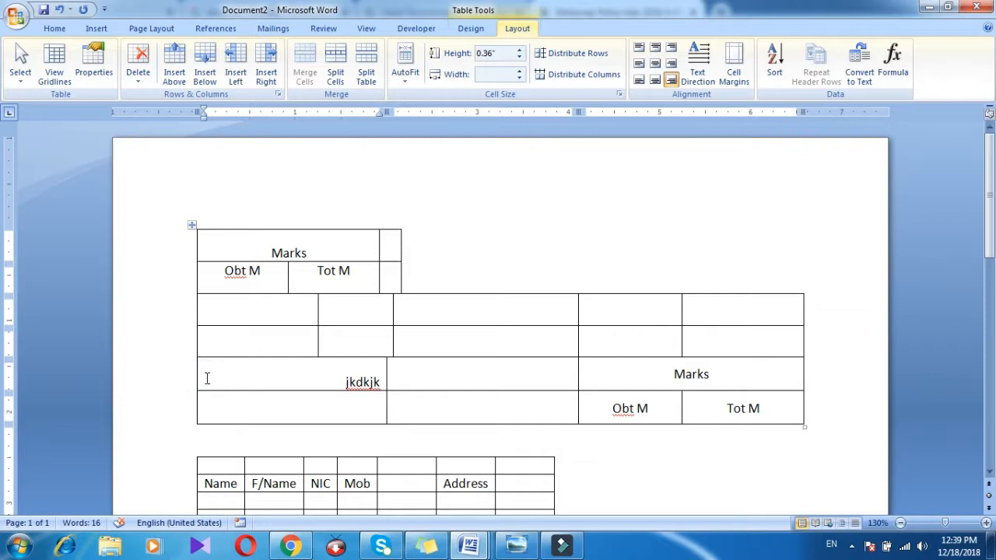
{"action": "left_click", "coordinate": [638, 81]}
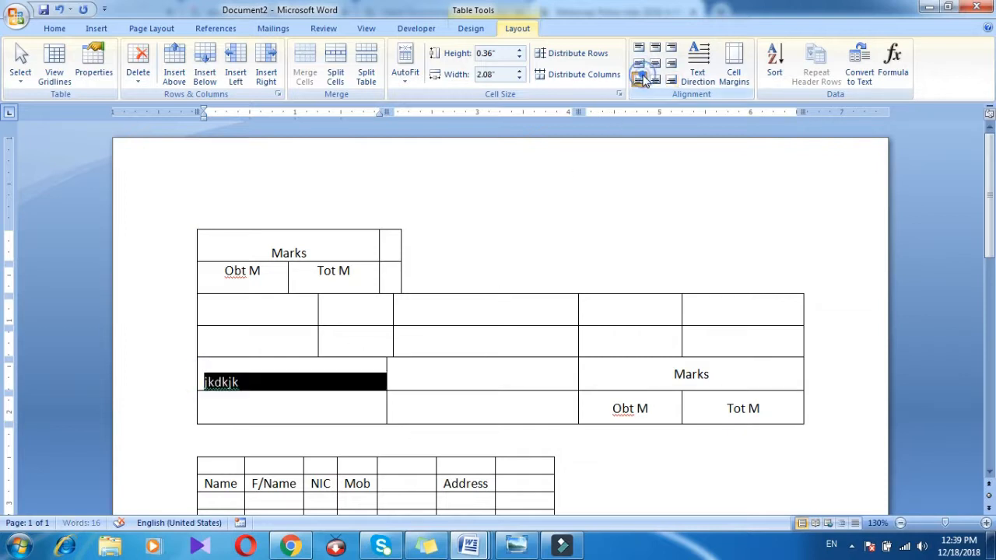
{"action": "left_click", "coordinate": [283, 374]}
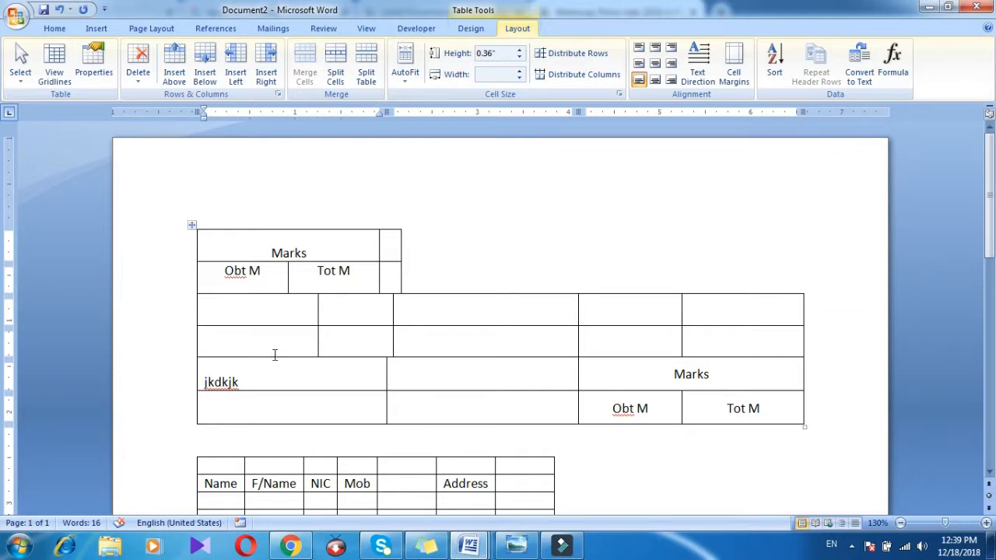
- Set the jkdkjk cell's height to 1" and its width to 1"
{"action": "double_click", "coordinate": [495, 55]}
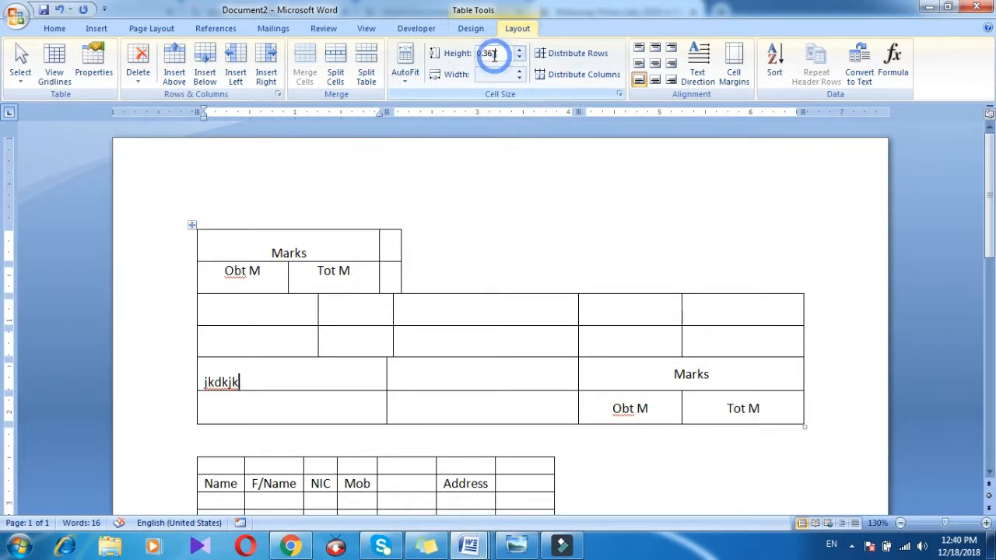
{"action": "type", "text": "1"}
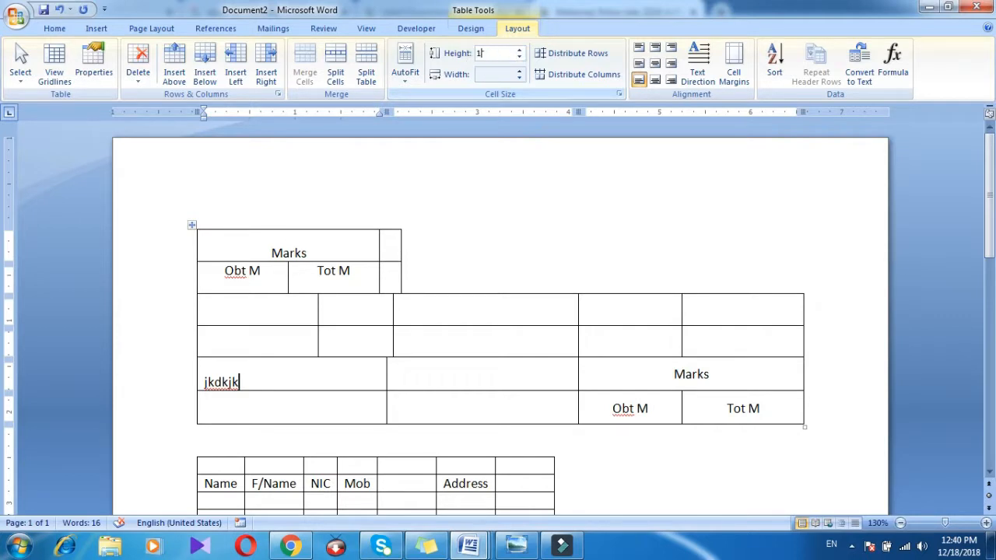
{"action": "key", "text": "Return"}
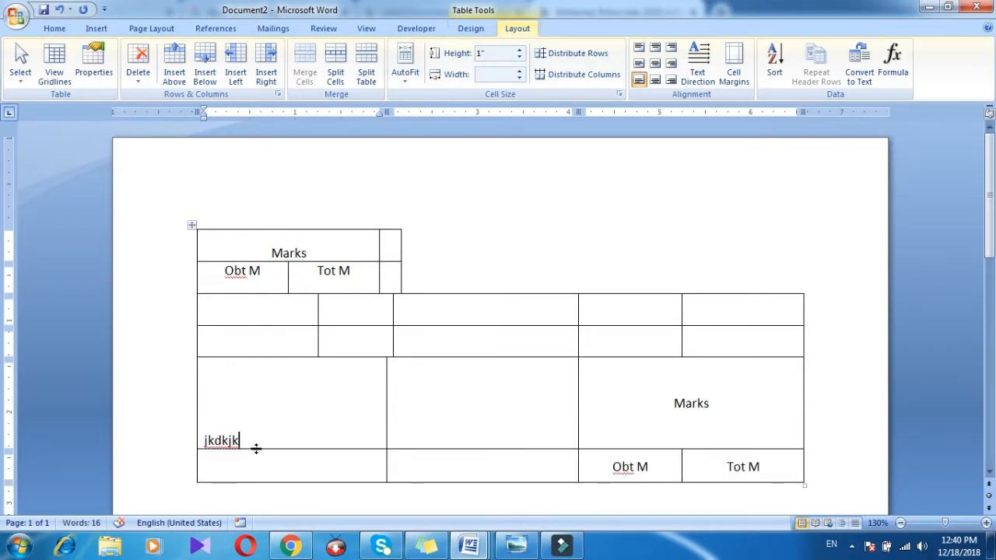
{"action": "left_click", "coordinate": [495, 75]}
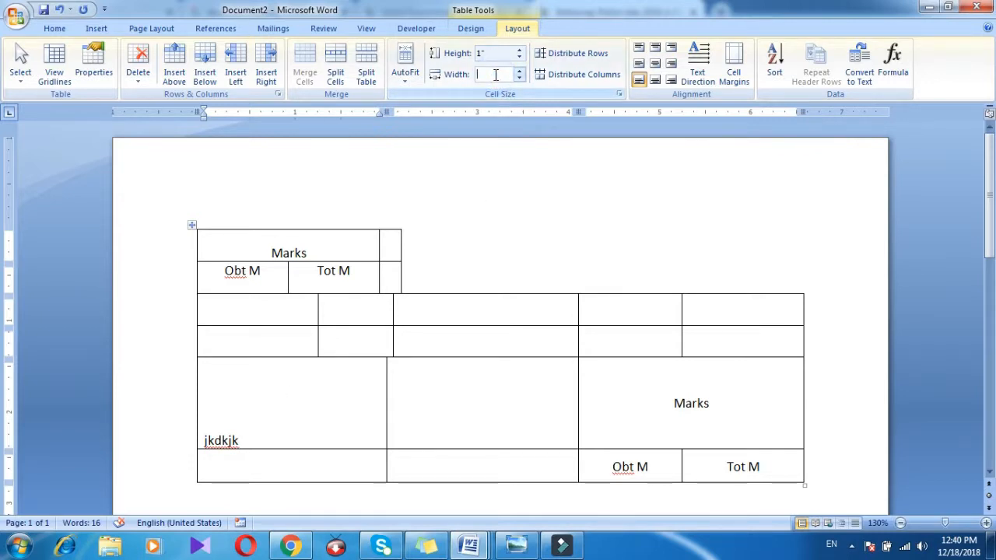
{"action": "key", "text": "Return"}
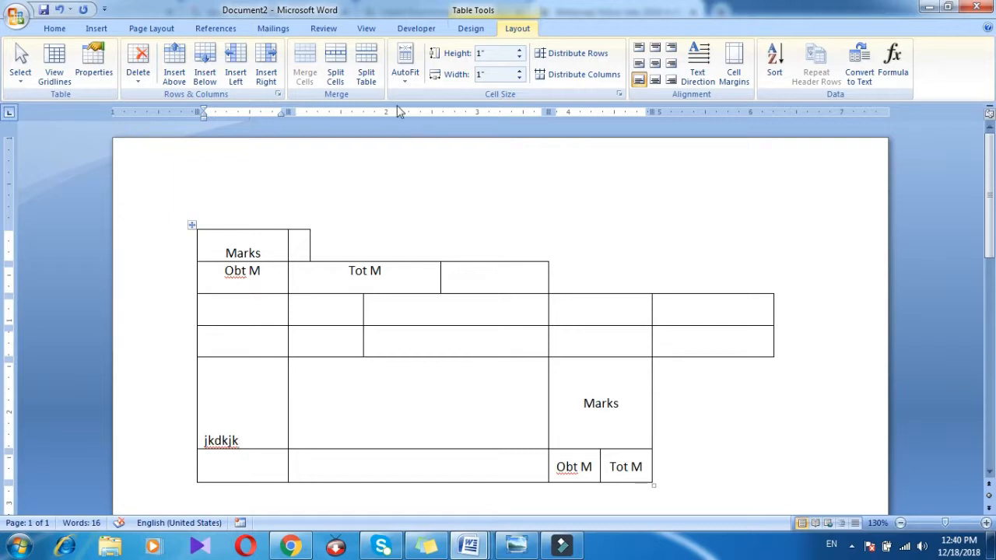
- Enter Date in the empty cell beside the jkdkjk cell
{"action": "left_click", "coordinate": [304, 417]}
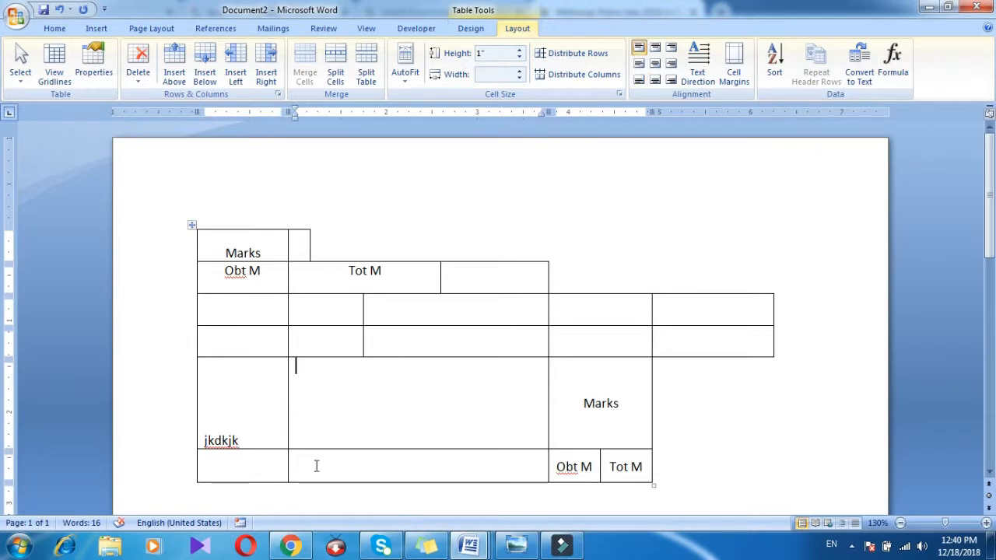
{"action": "type", "text": "T"}
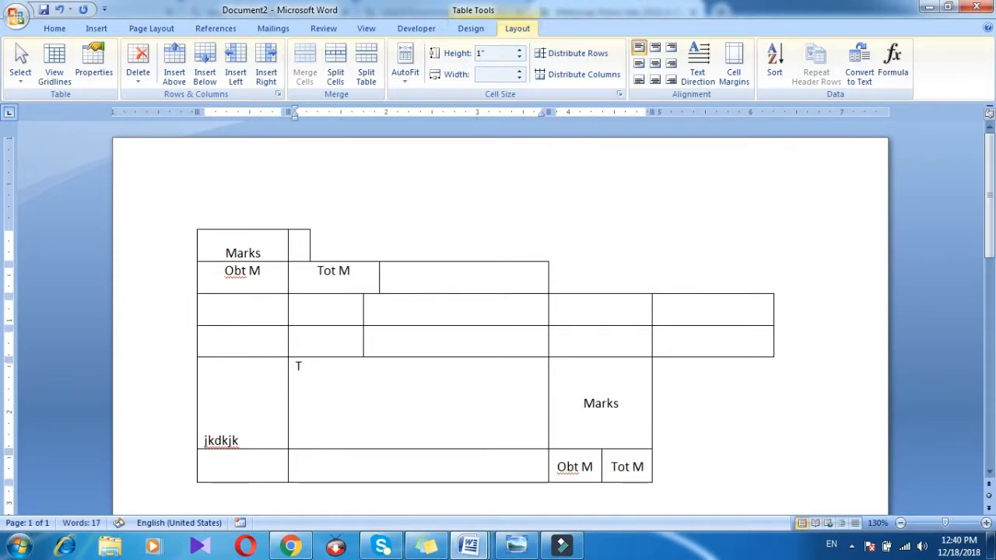
{"action": "key", "text": "BackSpace"}
{"action": "type", "text": "Date"}
- Cycle the Date cell's text direction through its rotations, ending with the text reading downward
{"action": "left_click", "coordinate": [699, 69]}
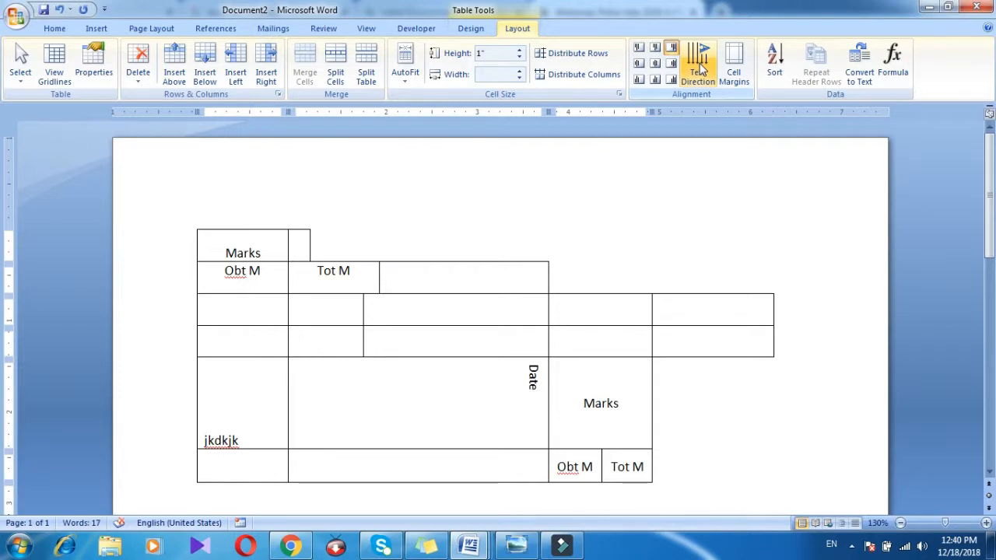
{"action": "left_click", "coordinate": [699, 68]}
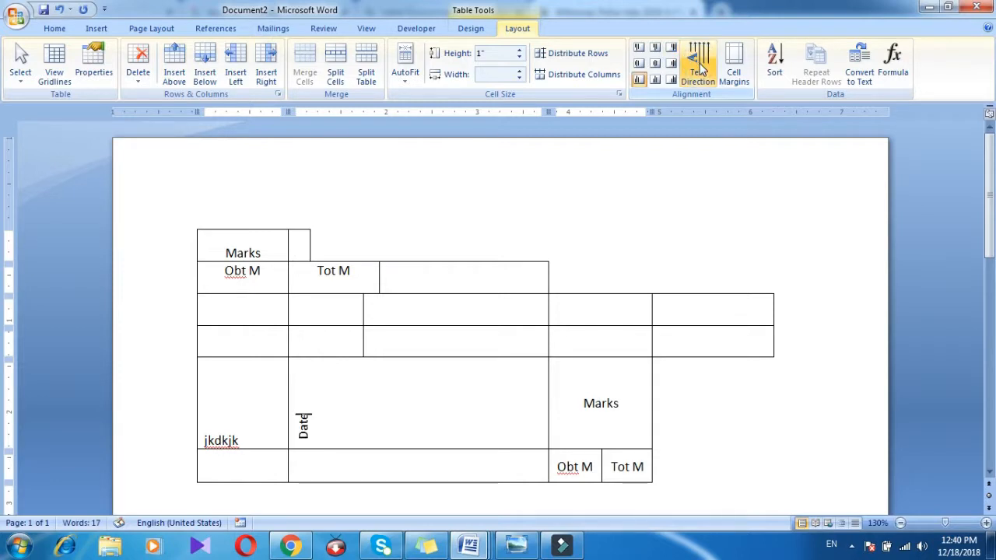
{"action": "left_click", "coordinate": [699, 68]}
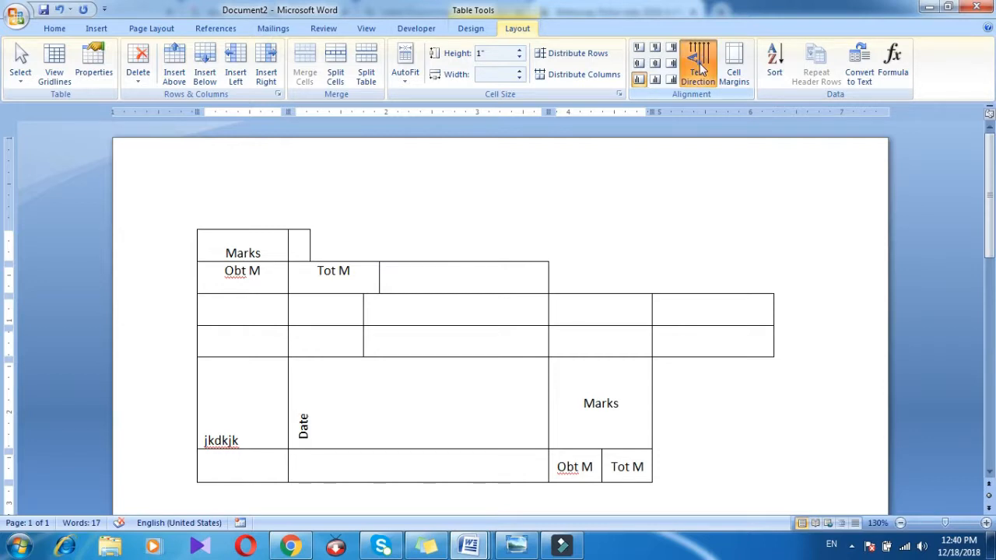
{"action": "left_click", "coordinate": [700, 68]}
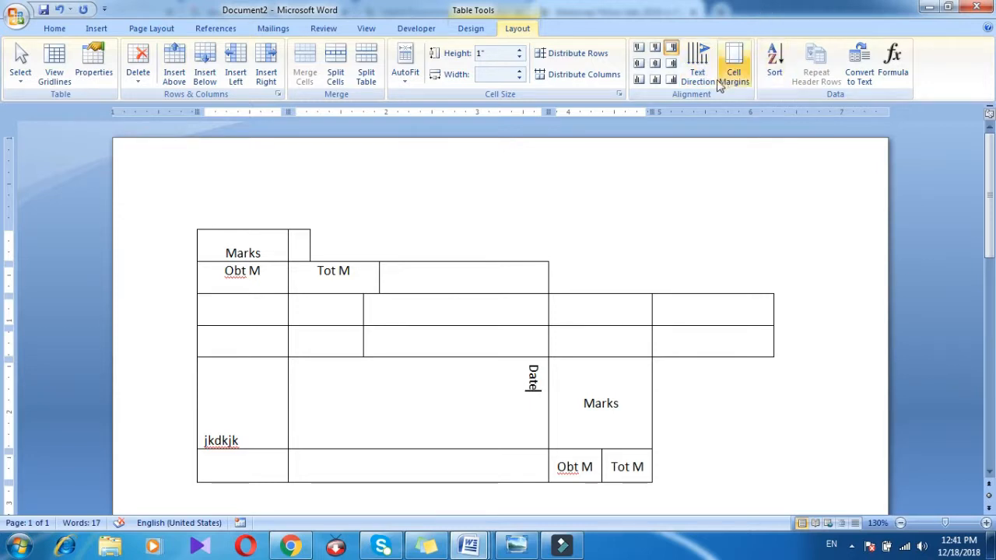
- Set the upper table's default top cell margin to 0.1" and enter a new bottom margin
{"action": "left_click", "coordinate": [368, 406]}
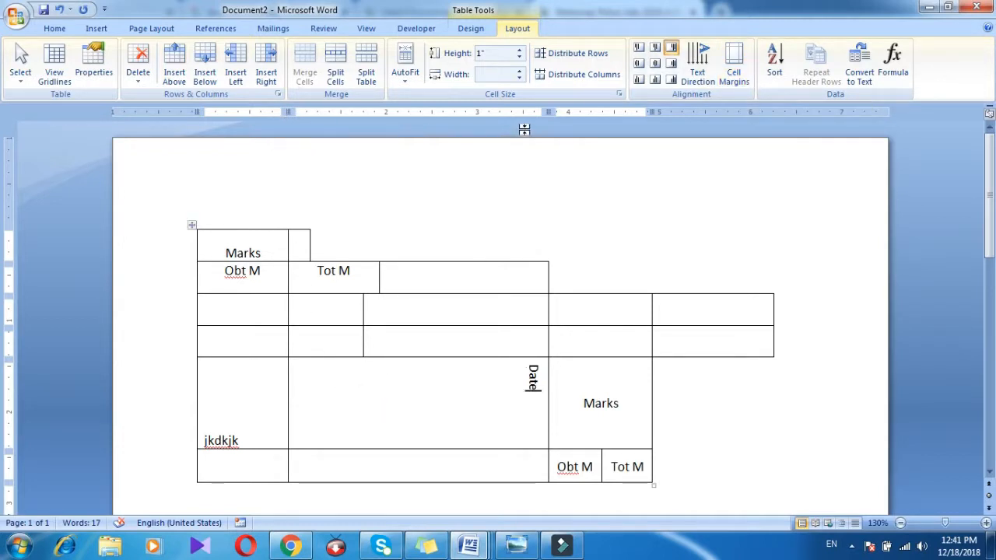
{"action": "left_click", "coordinate": [734, 69]}
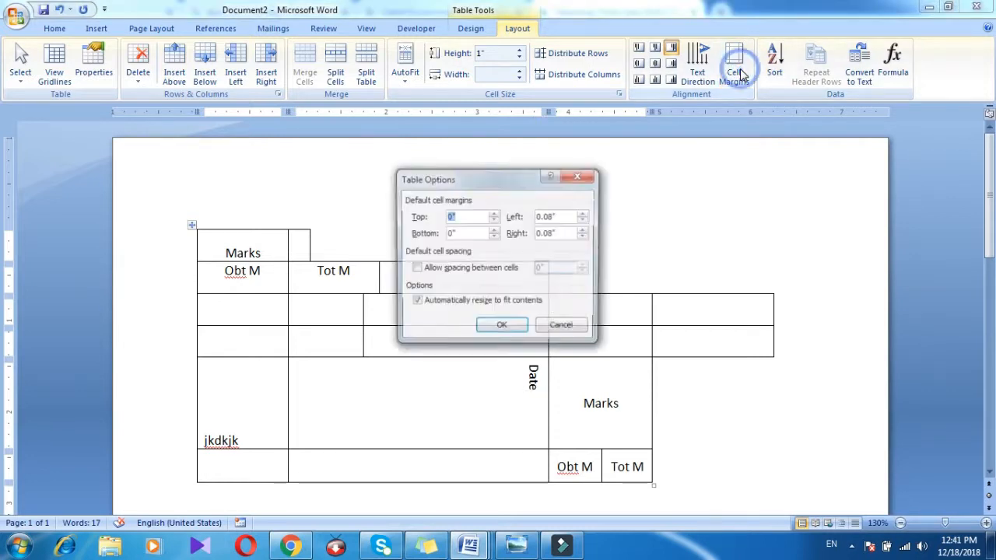
{"action": "left_click_drag", "start_coordinate": [490, 178], "coordinate": [616, 94]}
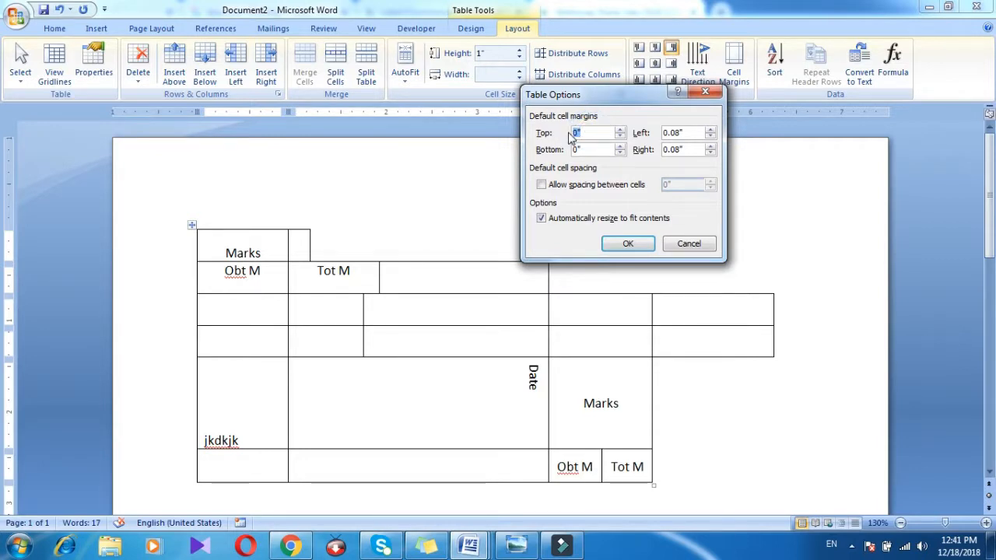
{"action": "type", "text": "0"}
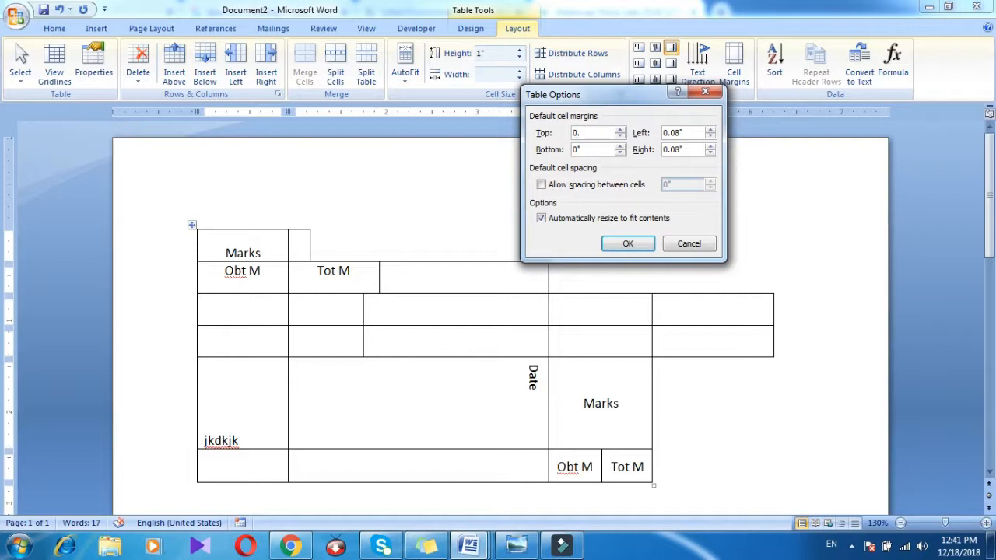
{"action": "type", "text": ".1"}
{"action": "key", "text": "Tab"}
{"action": "type", "text": "0"}
{"action": "left_click", "coordinate": [620, 246]}
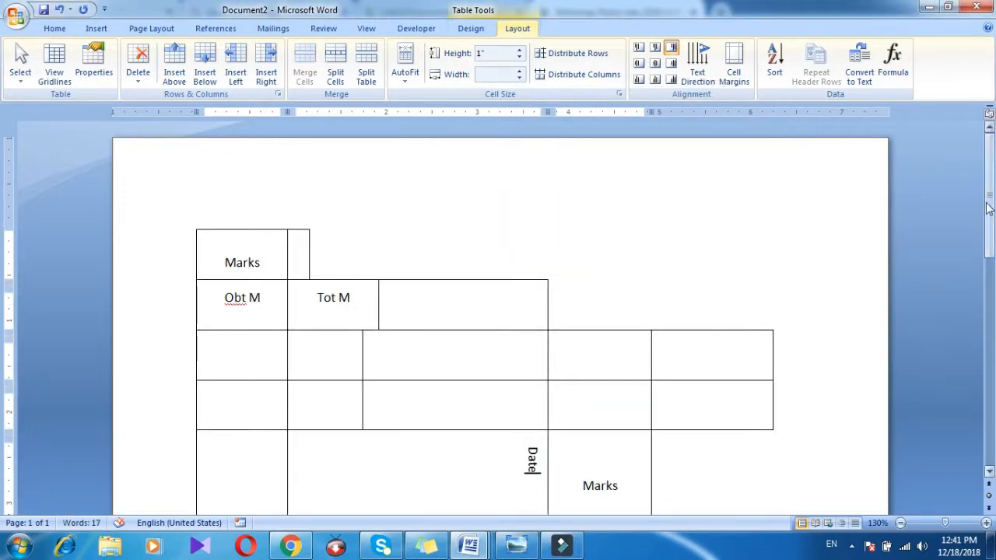
- Undo the cell margin, text direction, Date text and cell size changes, along with the earlier alignment and row height edits
{"action": "left_click_drag", "start_coordinate": [991, 198], "coordinate": [990, 253]}
{"action": "left_click", "coordinate": [413, 290]}
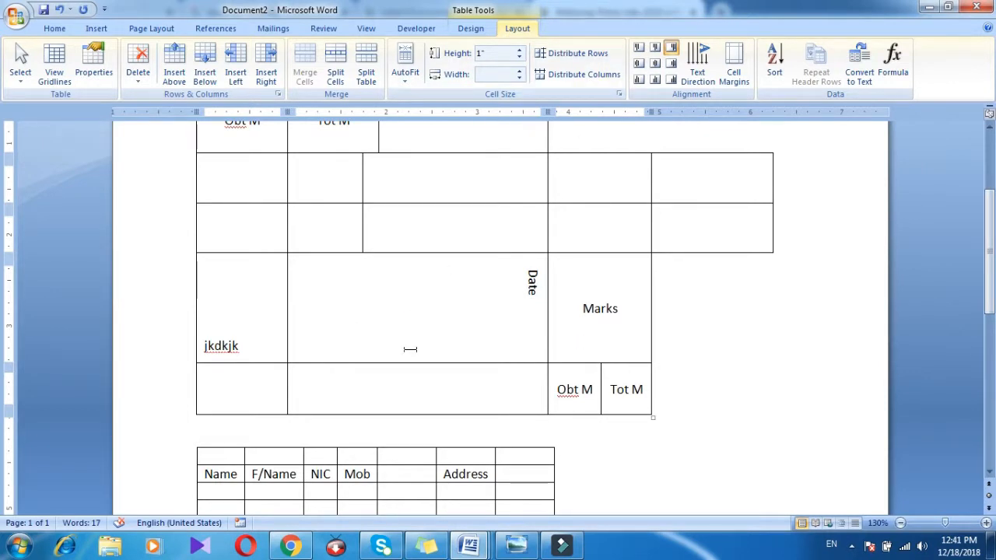
{"action": "key", "text": "ctrl+z"}
{"action": "key", "text": "ctrl+z"}
{"action": "key", "text": "ctrl+z"}
{"action": "key", "text": "ctrl+z"}
{"action": "key", "text": "ctrl+z"}
{"action": "key", "text": "ctrl+z"}
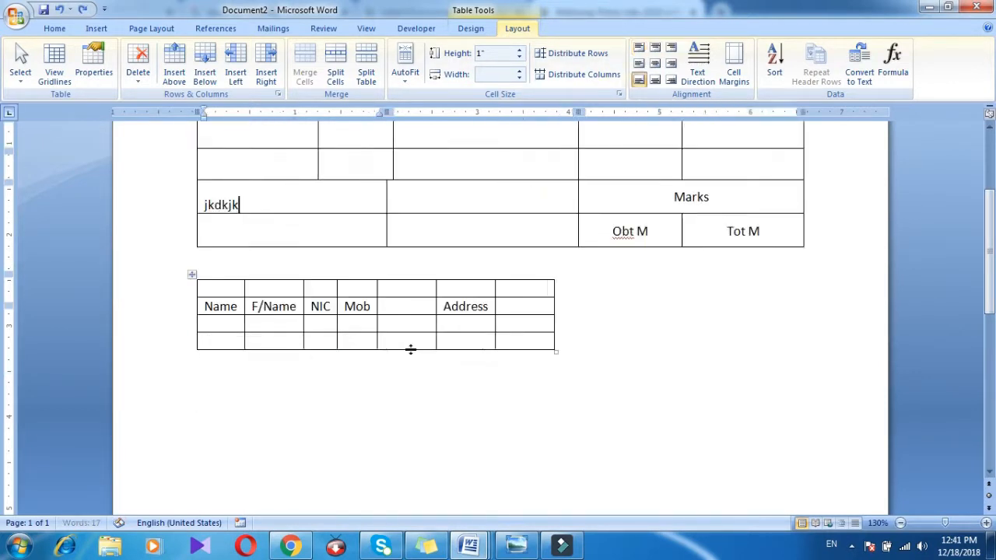
{"action": "key", "text": "ctrl+z"}
{"action": "key", "text": "ctrl+z"}
{"action": "key", "text": "ctrl+z"}
{"action": "key", "text": "ctrl+z"}
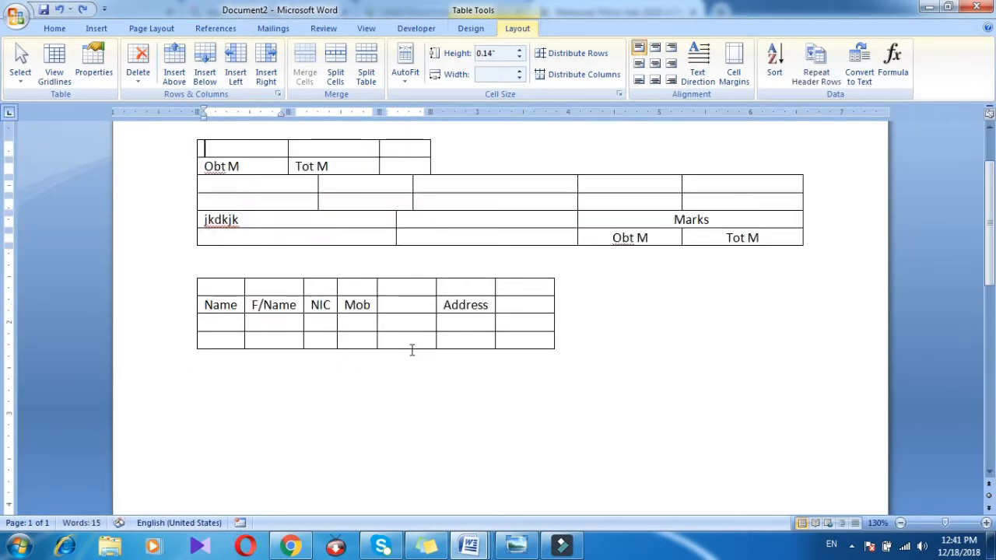
- Delete everything in the document and insert a 1x1 table
{"action": "key", "text": "ctrl+a"}
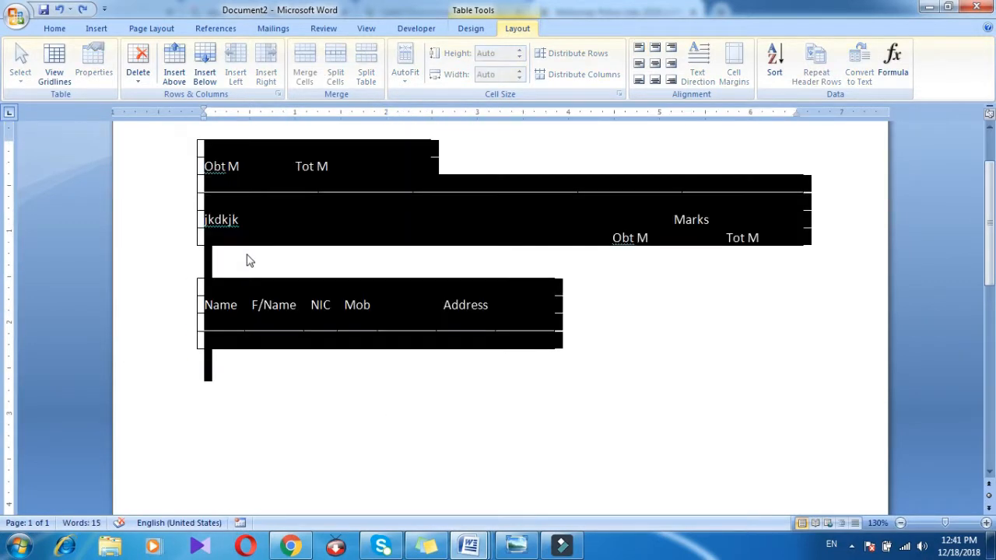
{"action": "key", "text": "Delete"}
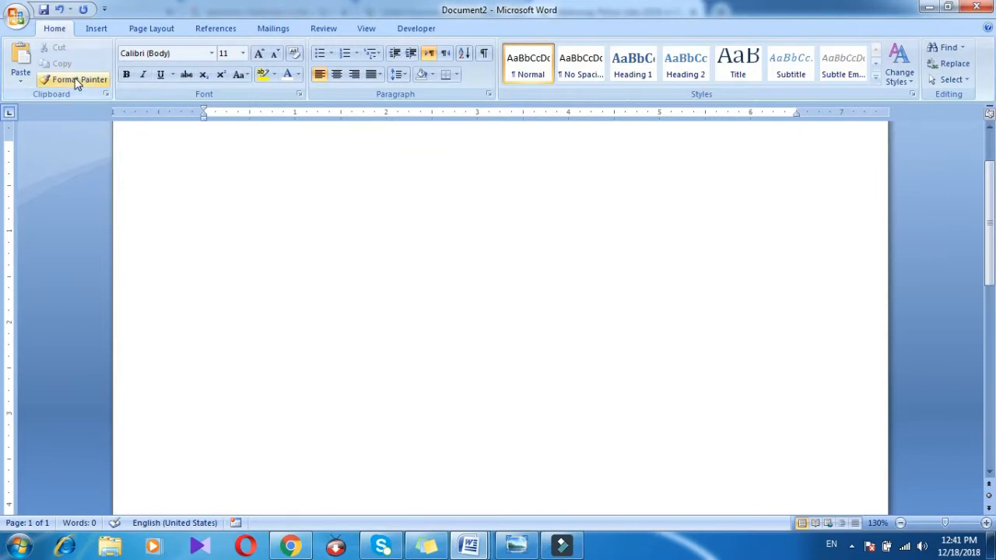
{"action": "left_click", "coordinate": [96, 29]}
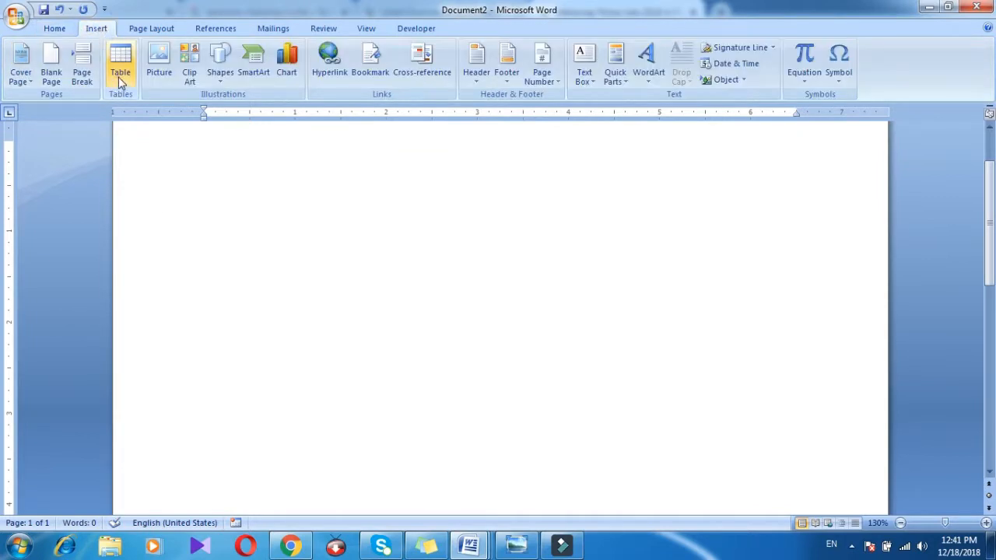
{"action": "left_click", "coordinate": [119, 82]}
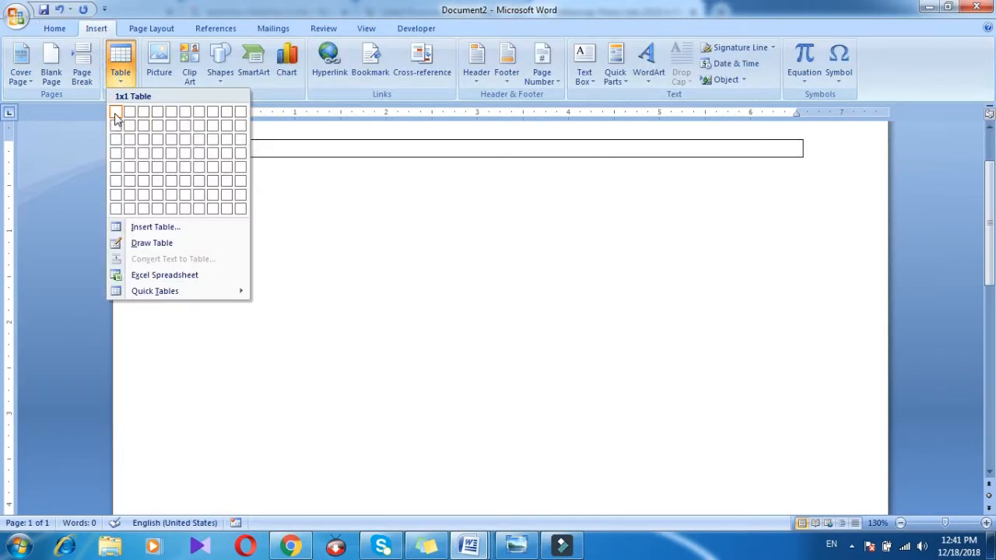
{"action": "left_click", "coordinate": [115, 113]}
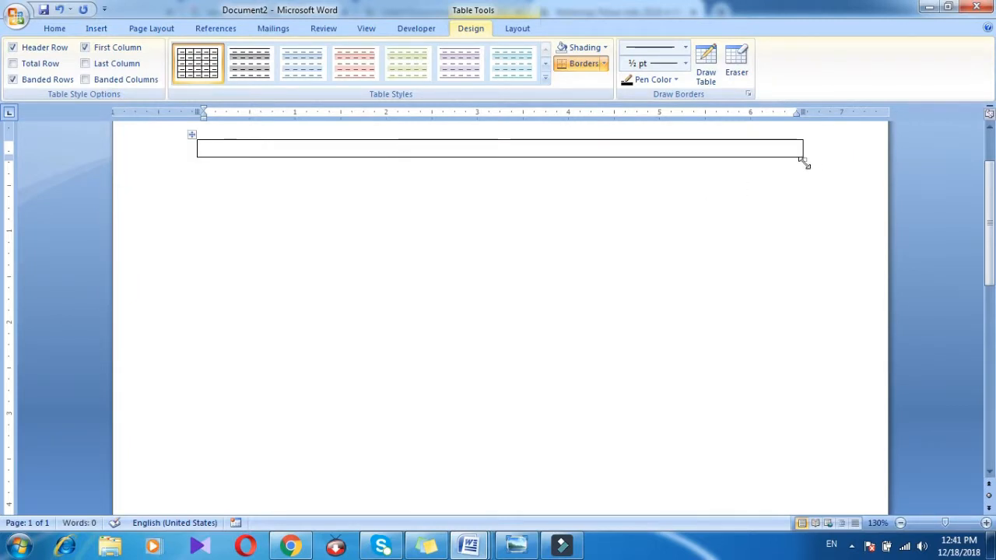
- Stretch the one-cell table to about 1.26" high and 6.55" wide, and set its default top cell margin to 1"
{"action": "left_click_drag", "start_coordinate": [804, 160], "coordinate": [794, 257]}
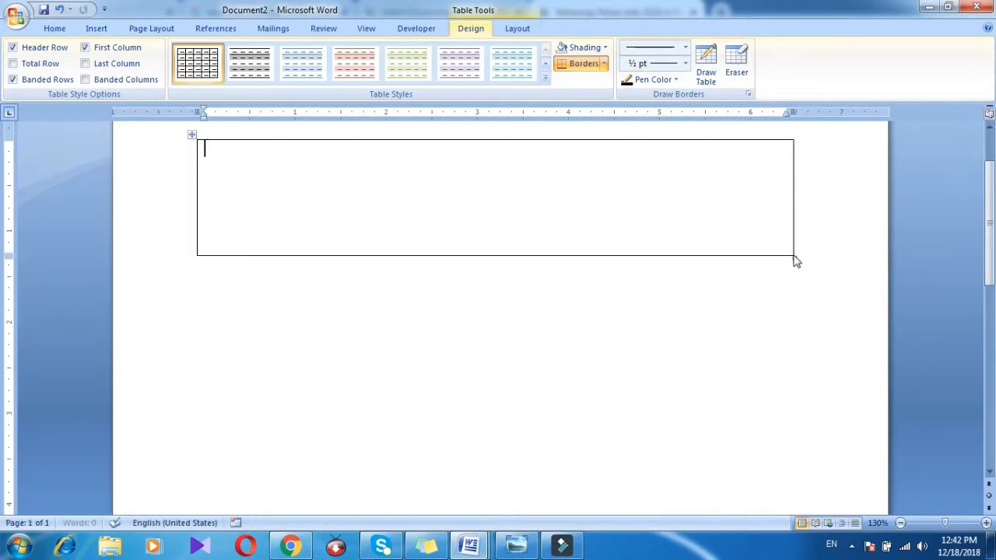
{"action": "left_click", "coordinate": [549, 169]}
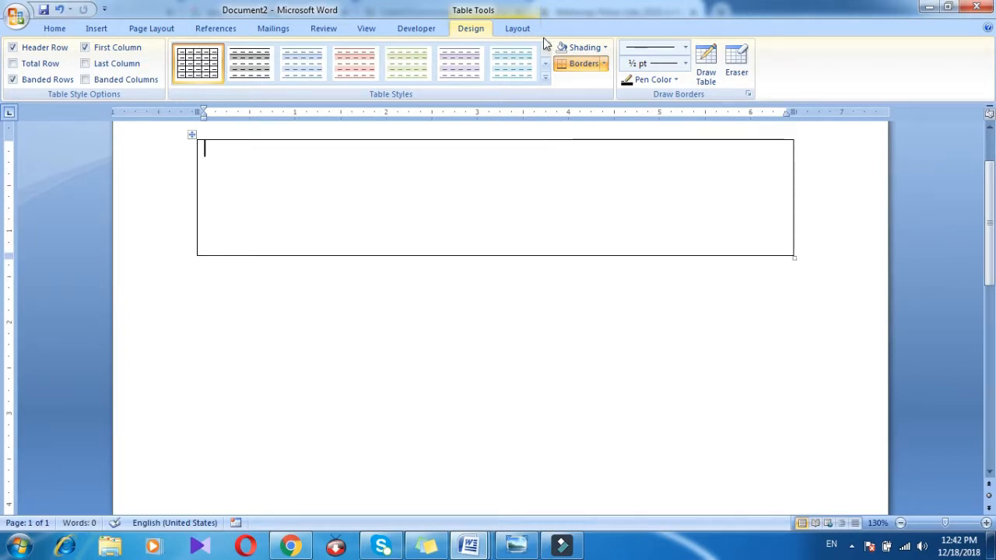
{"action": "left_click", "coordinate": [517, 28]}
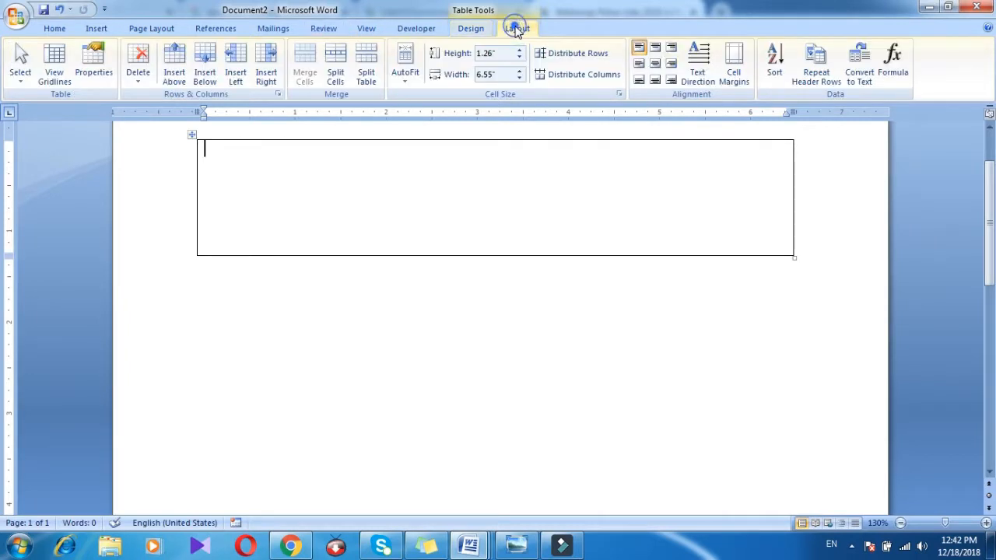
{"action": "left_click", "coordinate": [732, 68]}
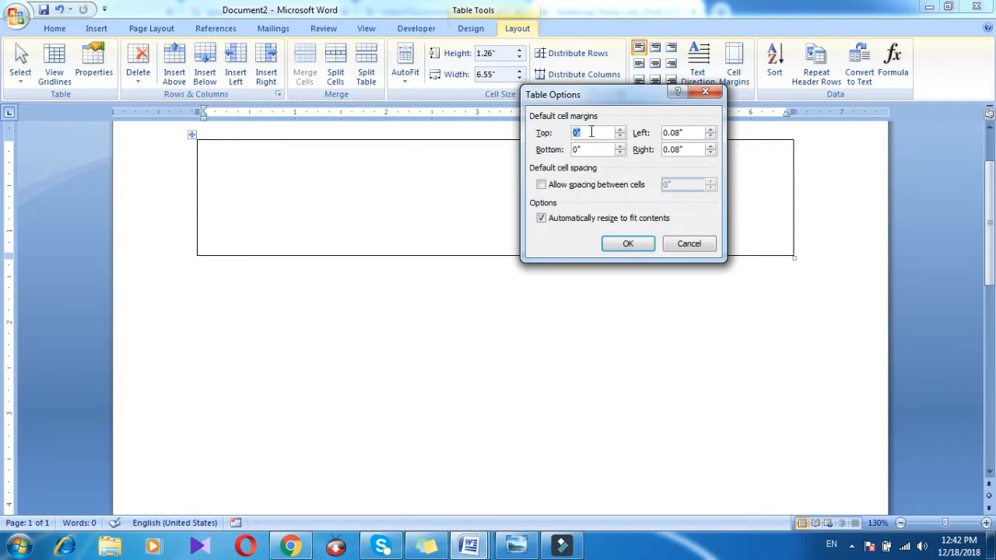
{"action": "left_click_drag", "start_coordinate": [591, 132], "coordinate": [510, 136]}
{"action": "type", "text": "1"}
{"action": "key", "text": "Return"}
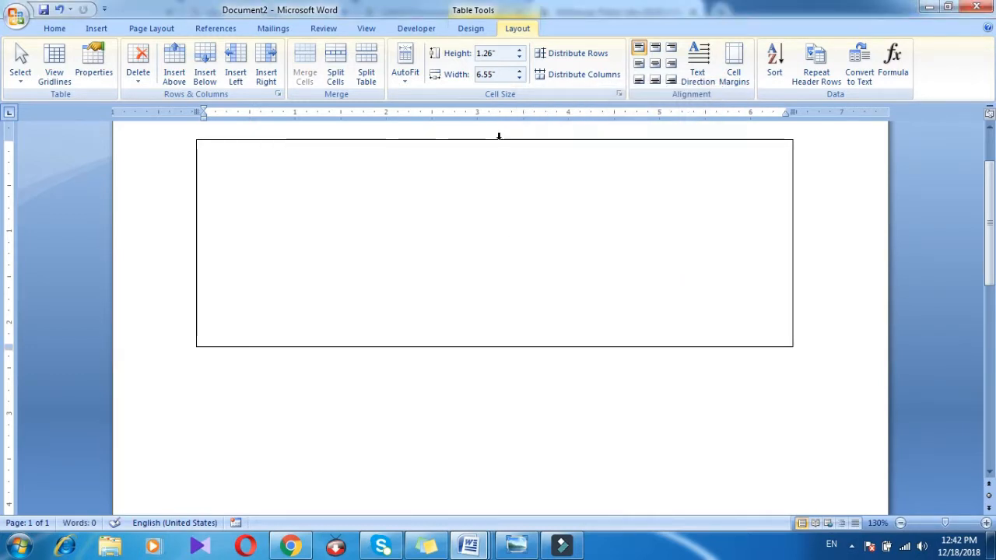
{"action": "left_click", "coordinate": [205, 150]}
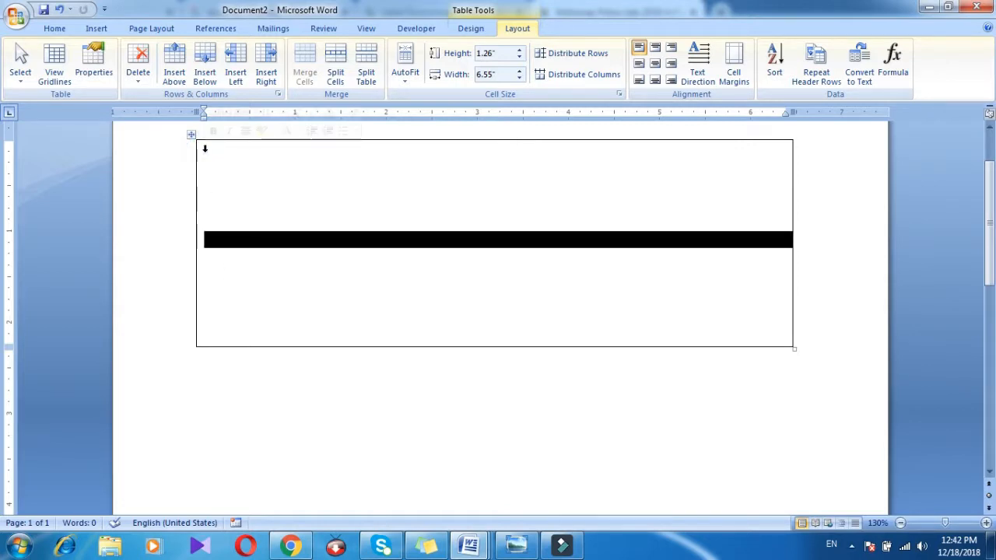
{"action": "left_click", "coordinate": [212, 262]}
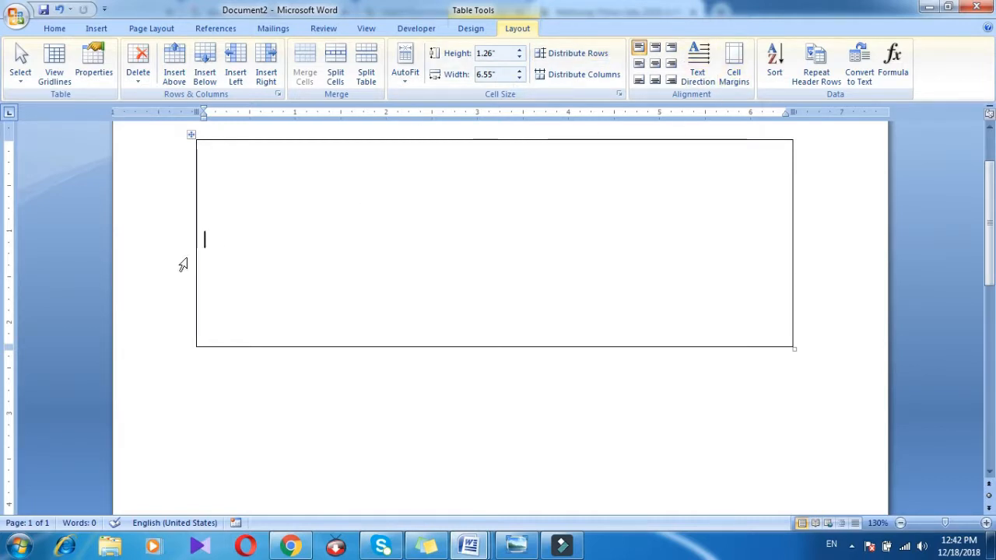
- Try a default left cell margin of 1", and undo the one-cell table's margin and size changes
{"action": "left_click", "coordinate": [734, 71]}
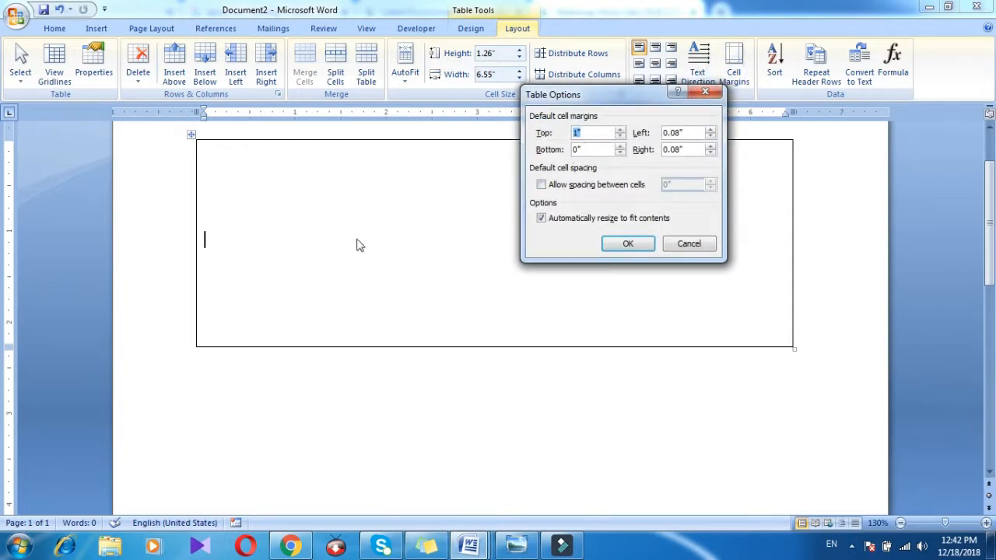
{"action": "double_click", "coordinate": [690, 133]}
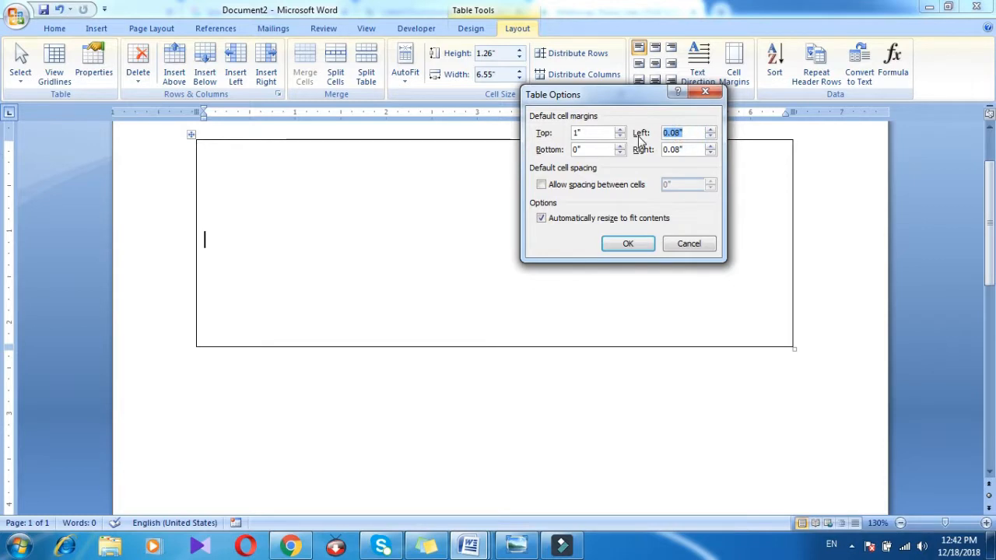
{"action": "type", "text": "1"}
{"action": "key", "text": "Return"}
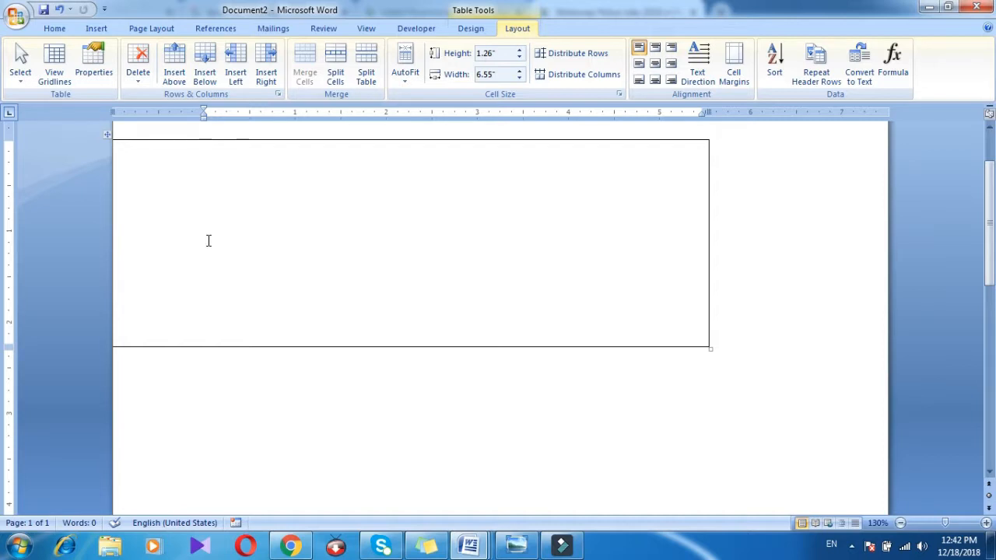
{"action": "key", "text": "ctrl+z"}
{"action": "key", "text": "ctrl+z"}
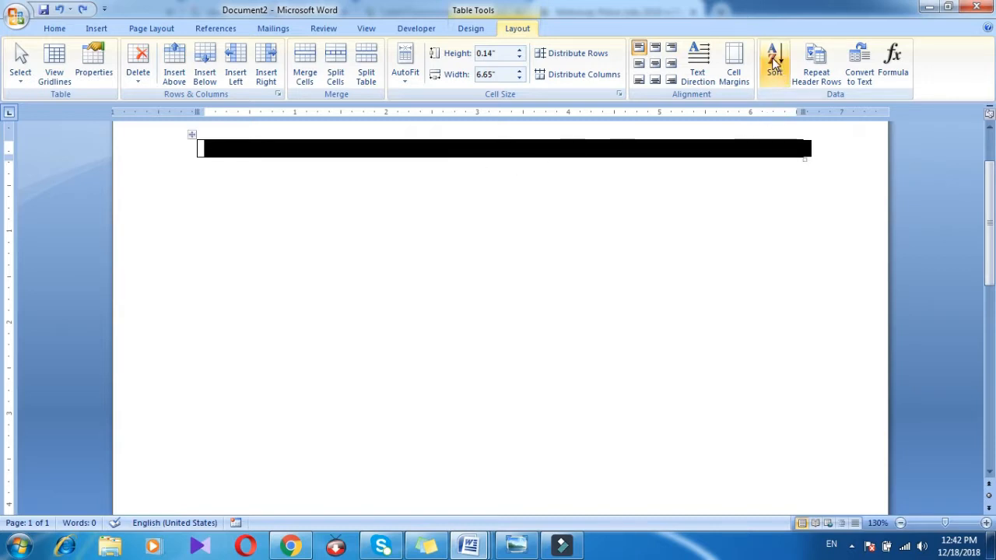
- Turn on Repeat Header Rows for the one-cell table's row
{"action": "left_click", "coordinate": [268, 149]}
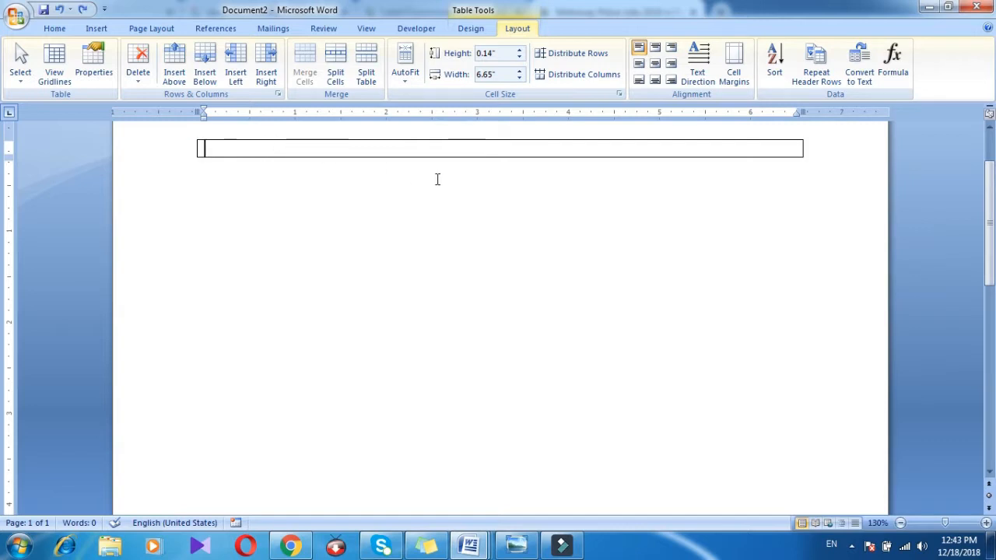
{"action": "left_click", "coordinate": [818, 86]}
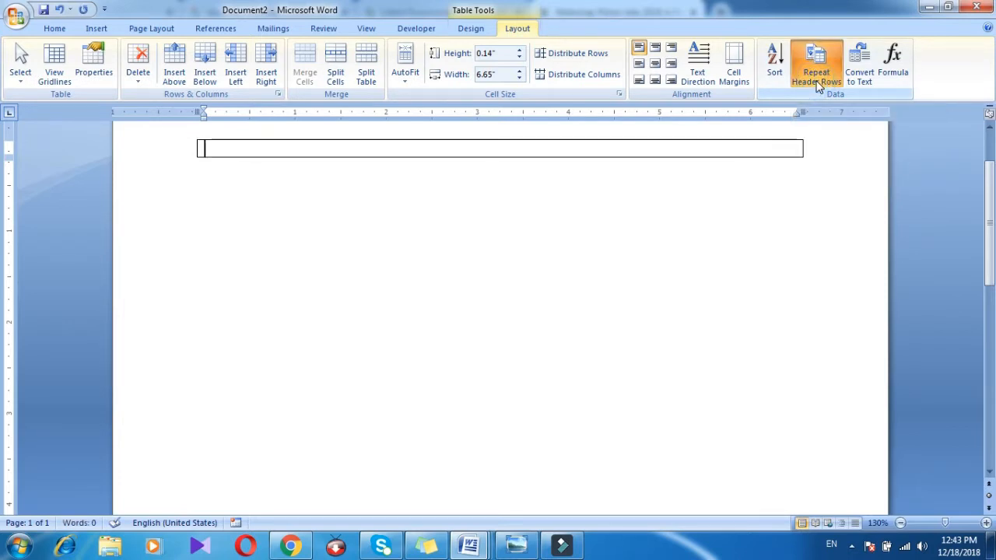